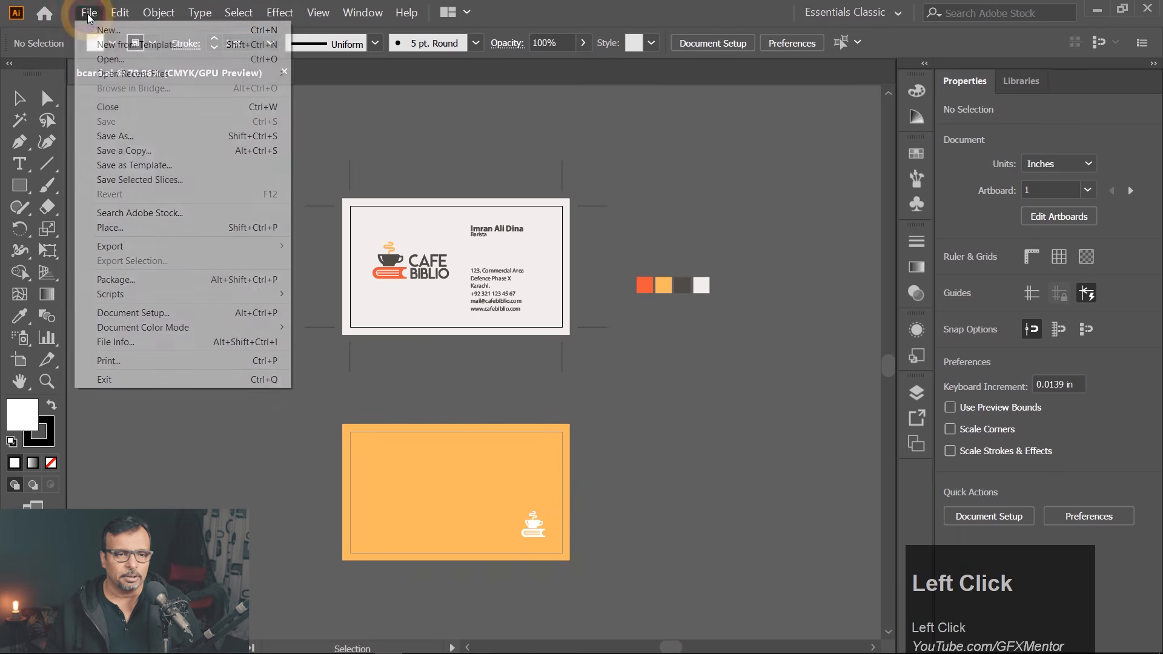
Start a new print document from the Letter preset and set its units to inches
click(101, 32)
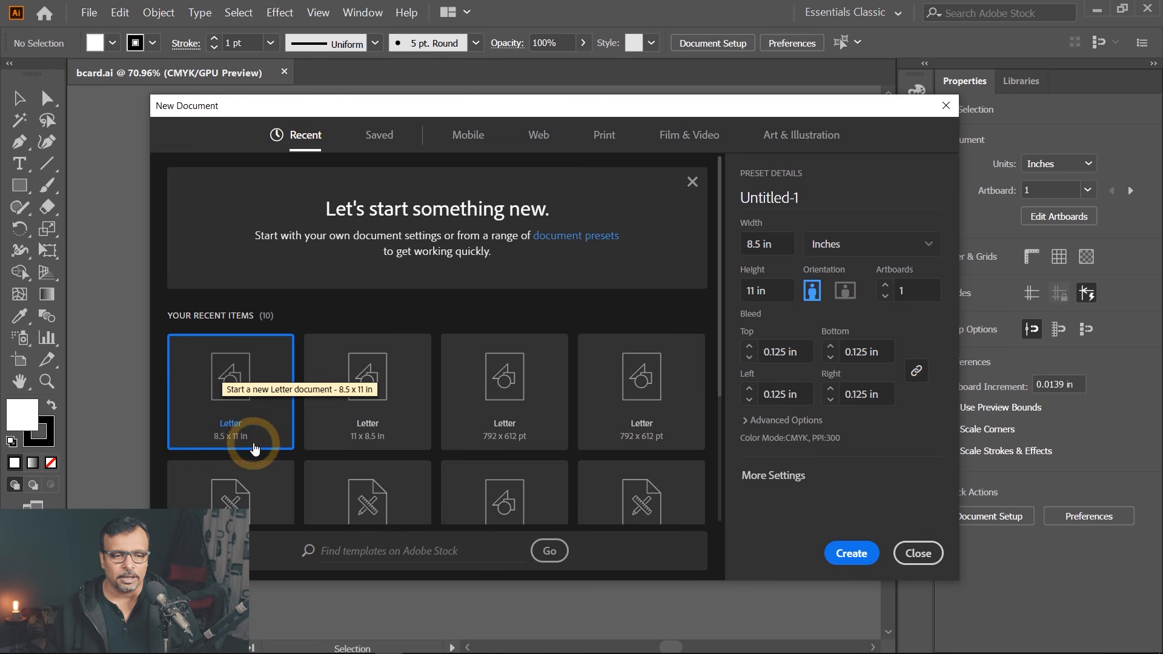
click(606, 136)
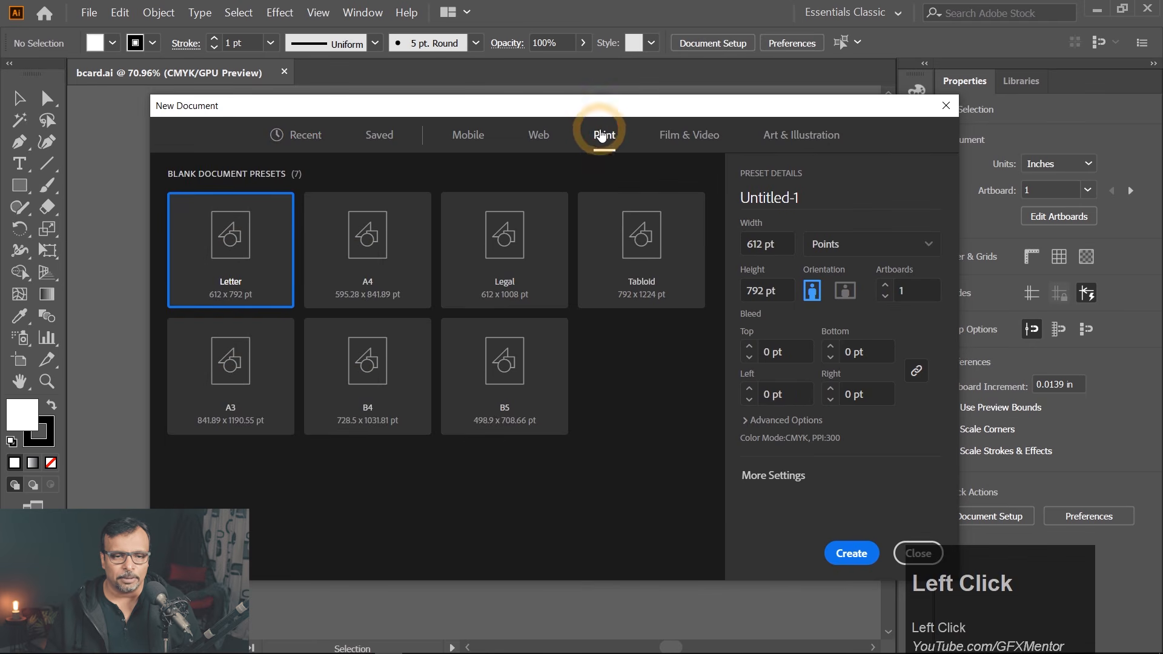
click(230, 241)
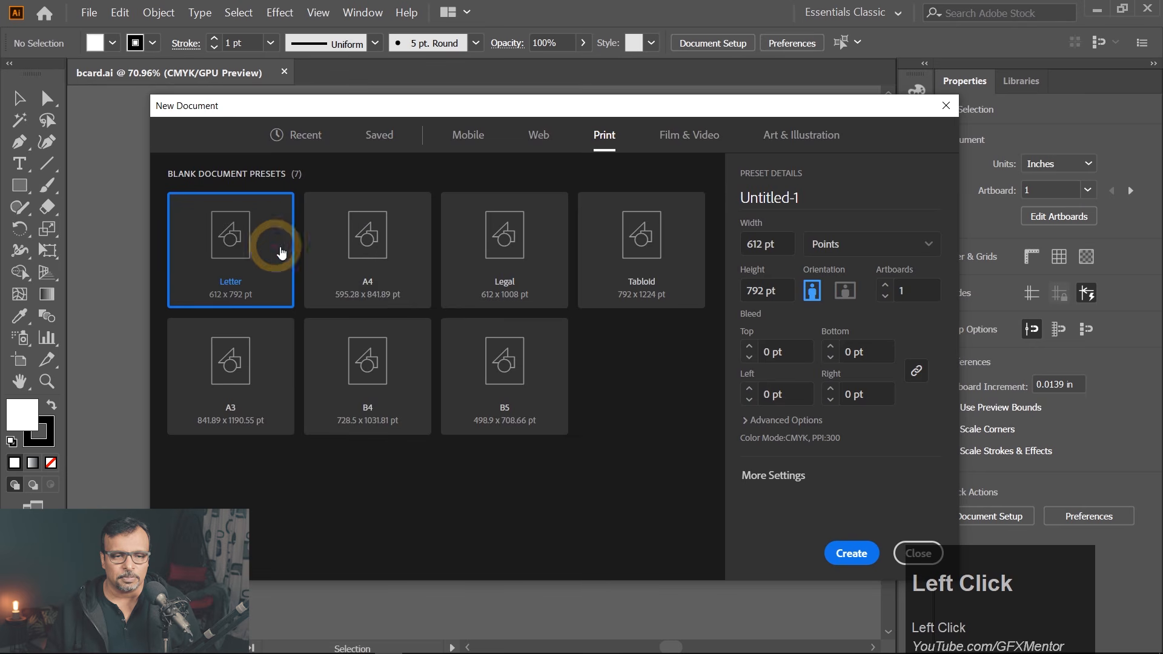
click(342, 235)
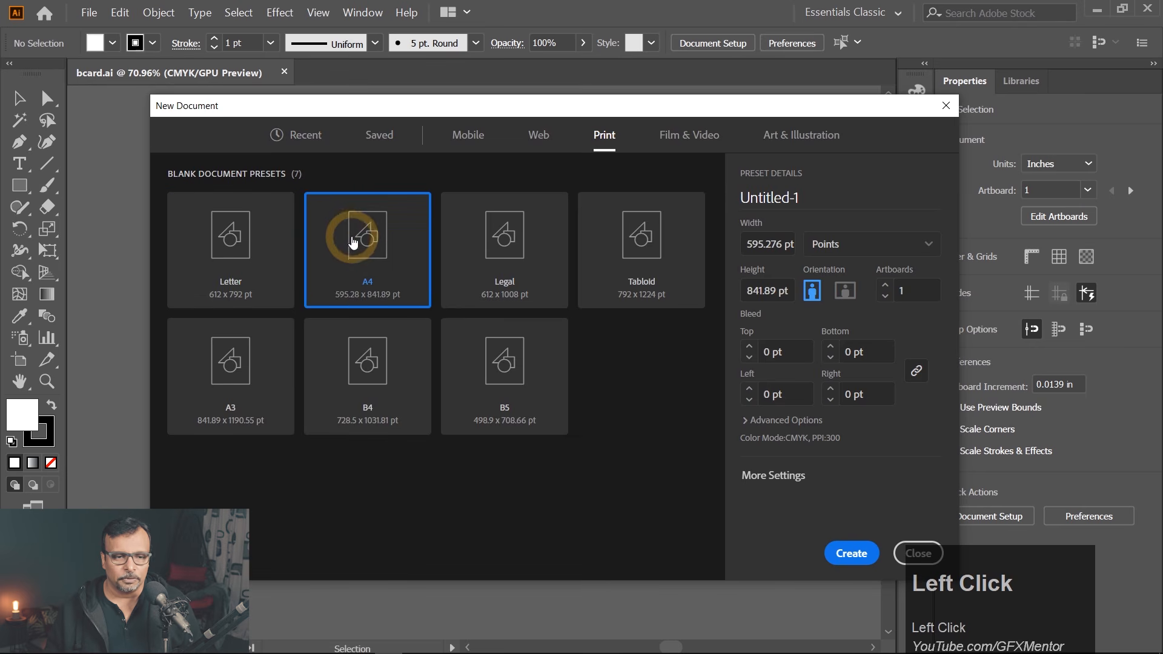
click(231, 237)
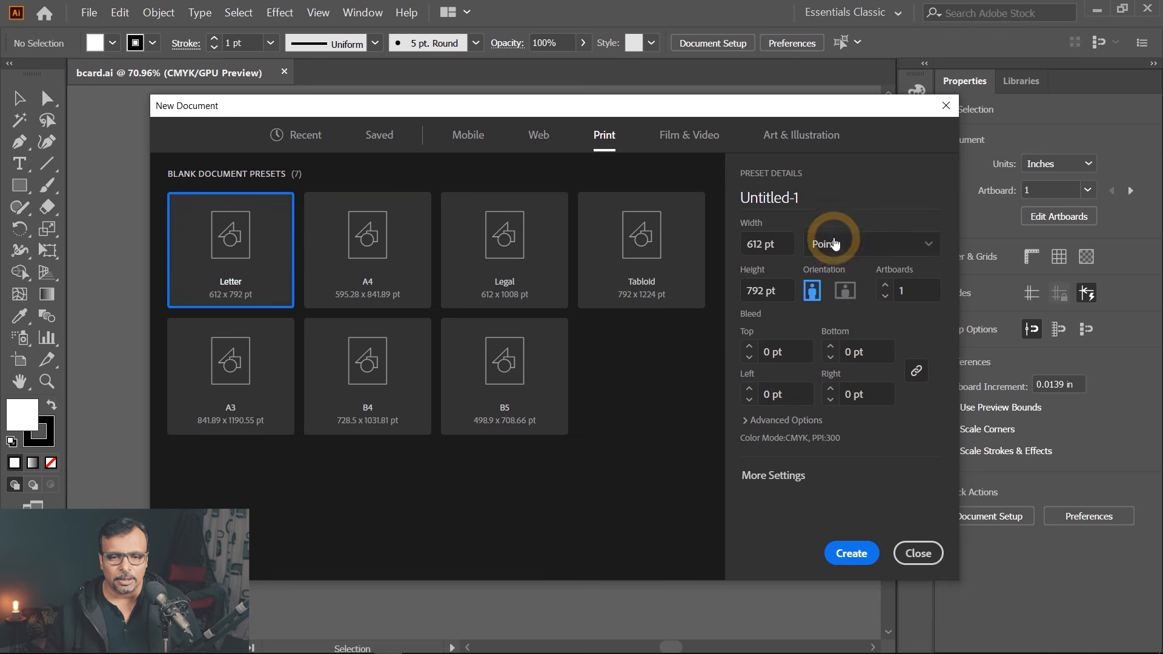
click(834, 243)
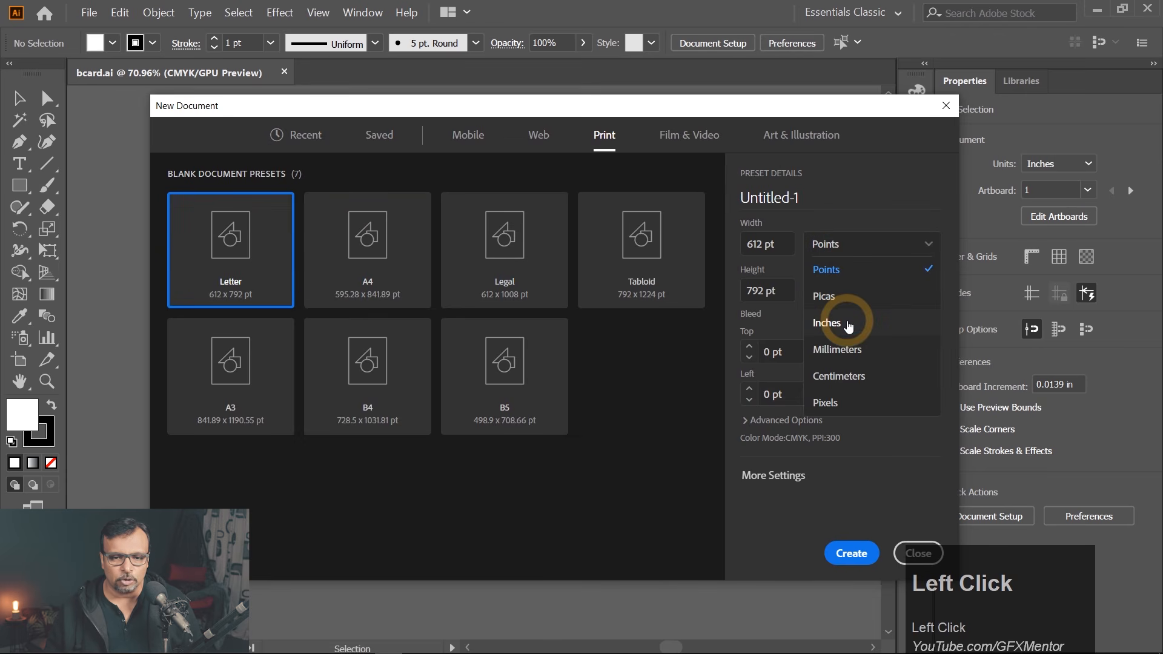
click(848, 326)
Set the bleed to 0.125 in on all four sides and create the document
drag(781, 352, 759, 352)
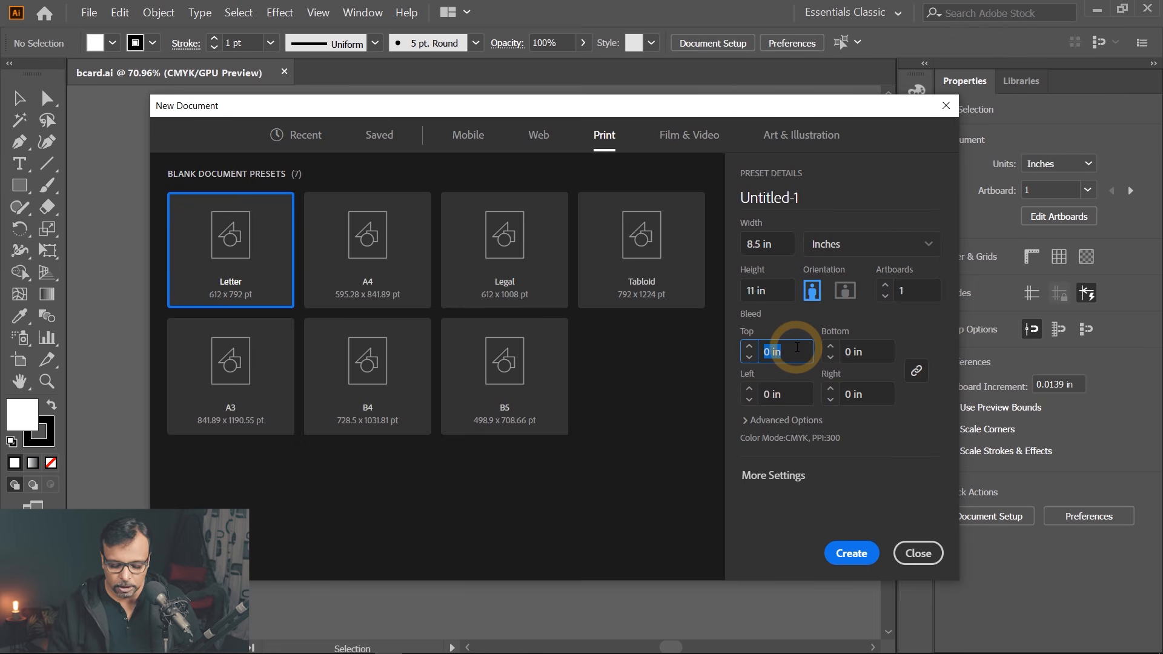
key(BackSpace)
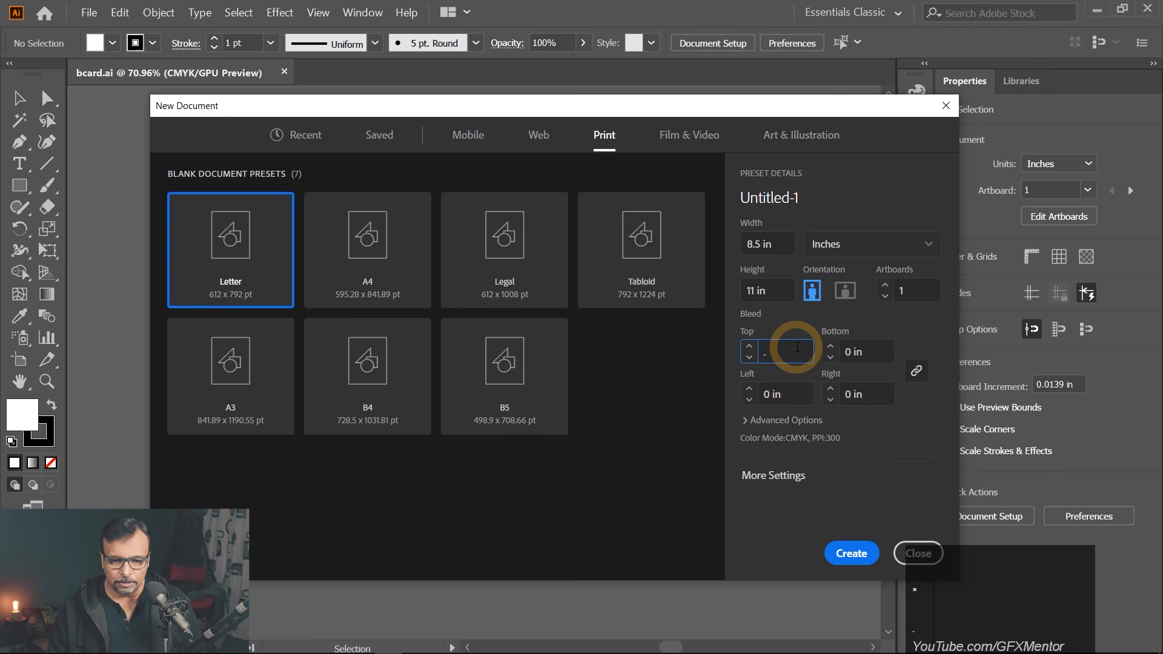
text(.1)
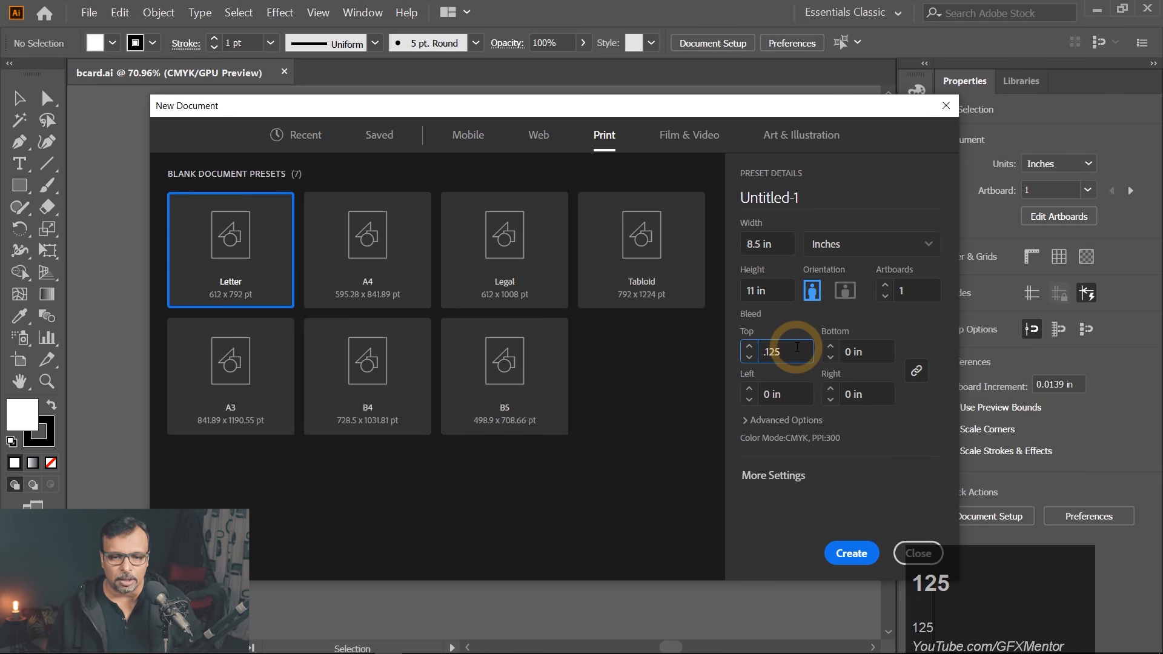
text(25)
key(Tab)
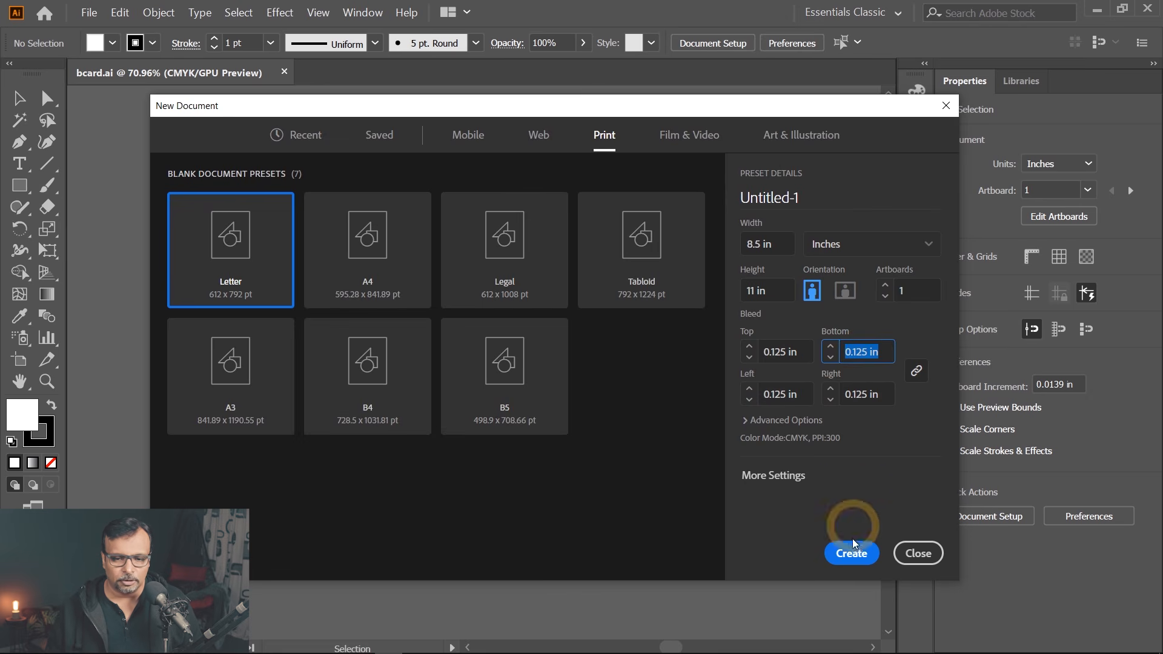
click(844, 557)
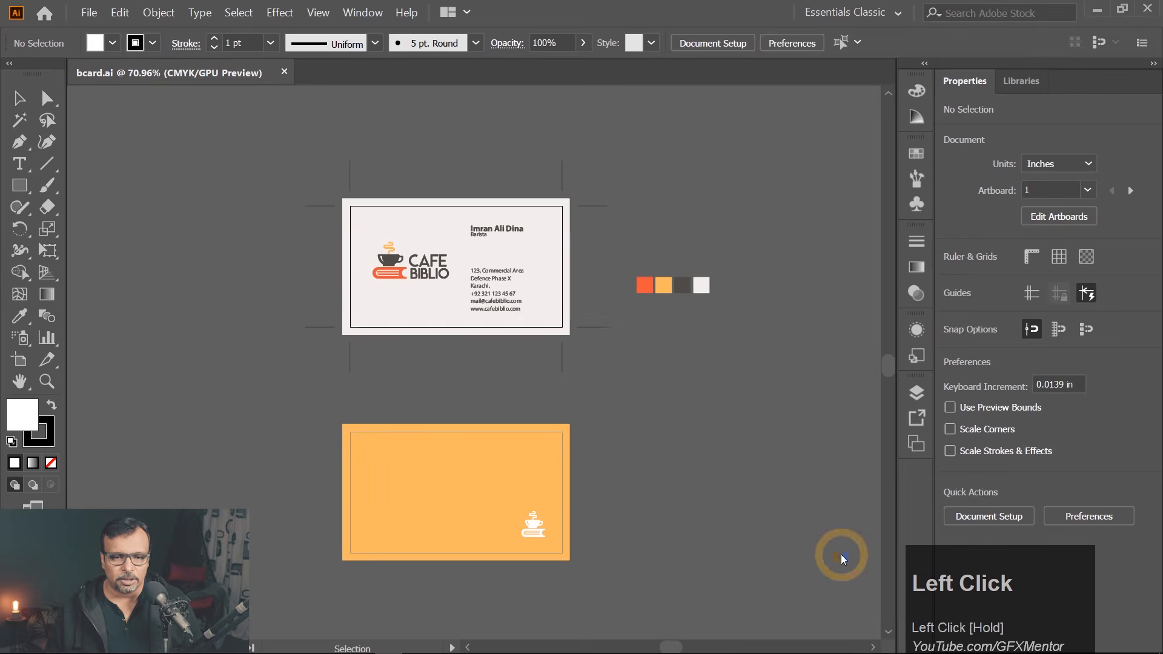
Examine the bleed outline around the corners and edges of the blank Letter page
alt+scroll(456, 336, down, 1)
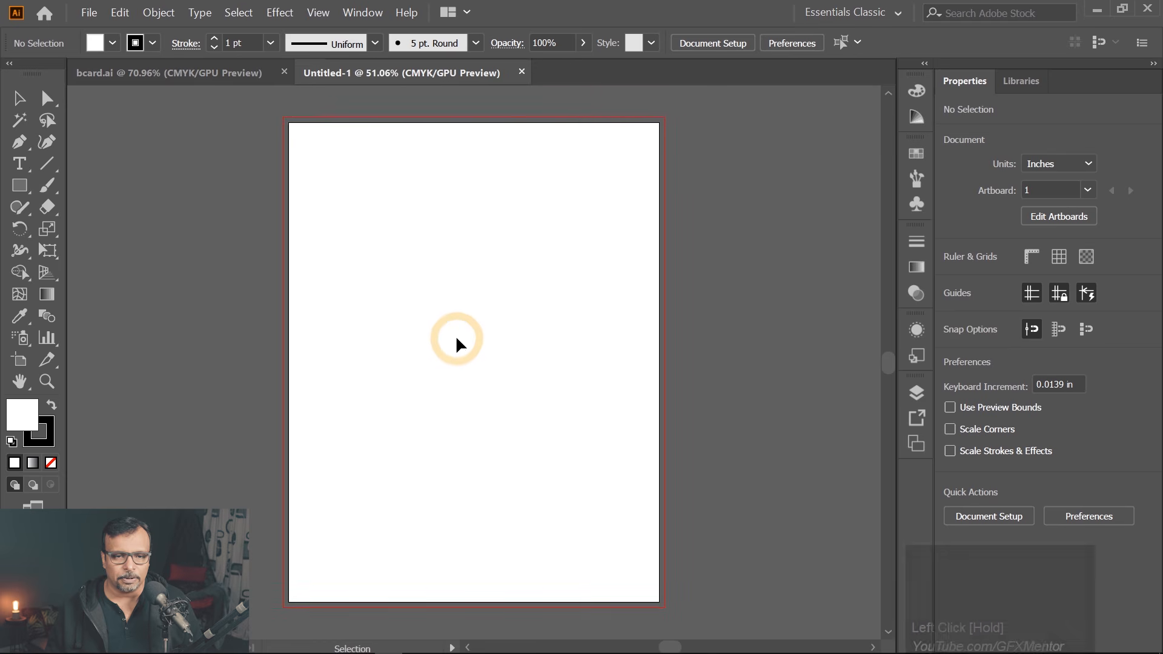
key(space)
drag(437, 242, 480, 262)
drag(339, 146, 493, 318)
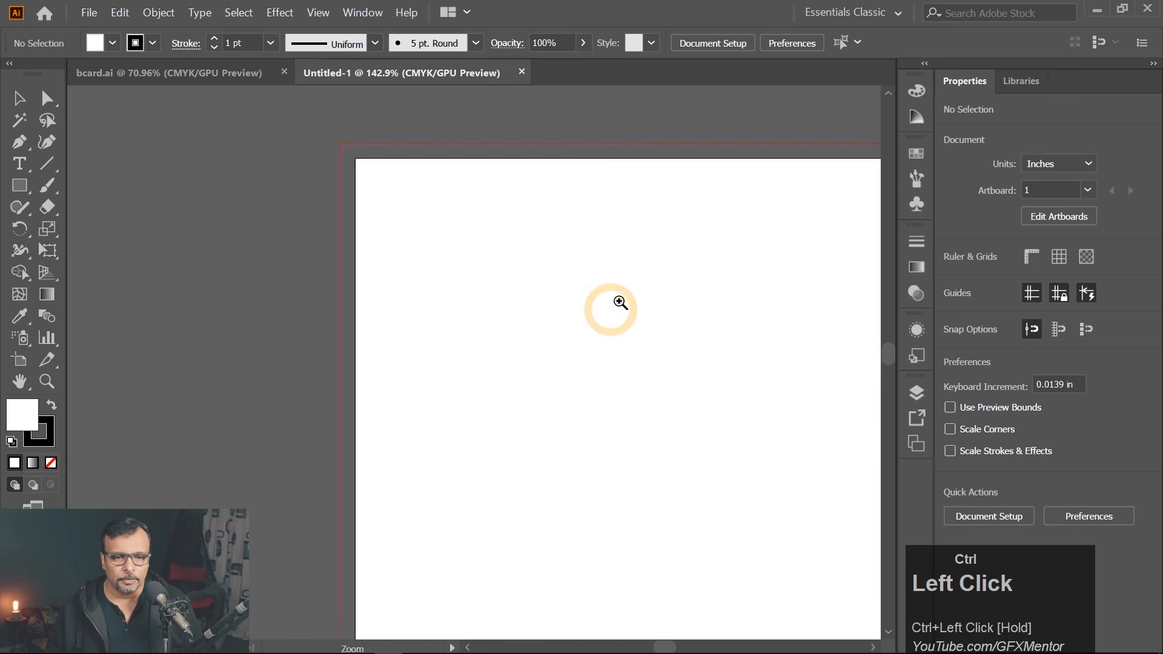
drag(618, 304, 462, 304)
drag(709, 421, 489, 290)
drag(576, 241, 538, 250)
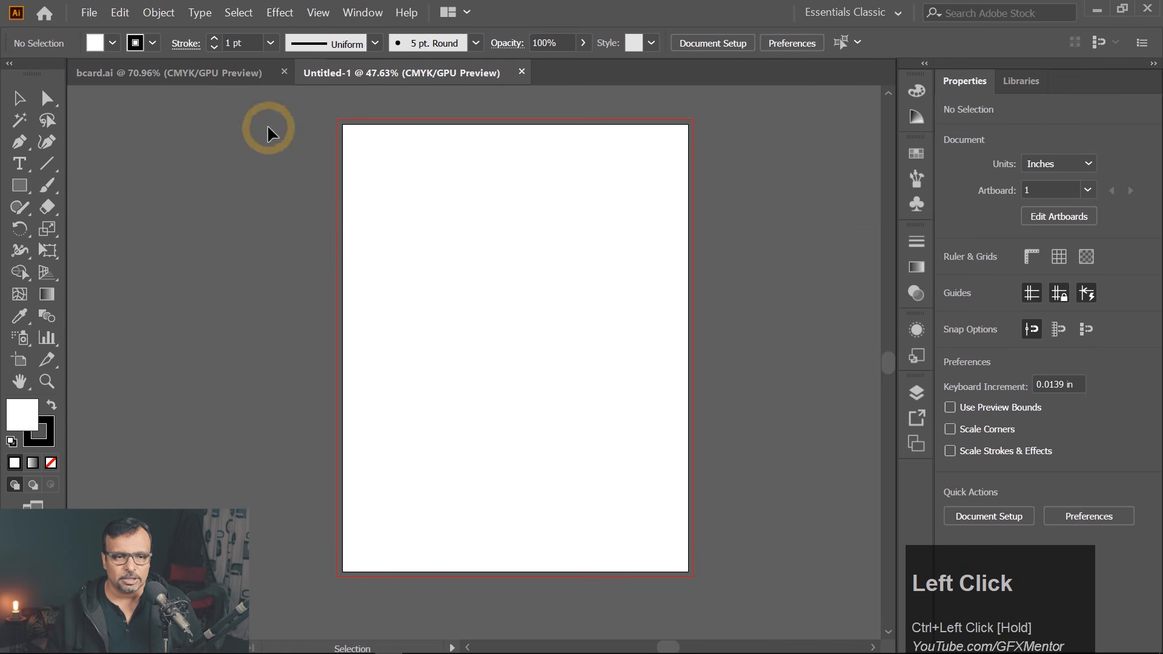
Copy the Cafe Biblio logo and the four color swatches from bcard.ai into the new document, placing them beside the page
click(217, 73)
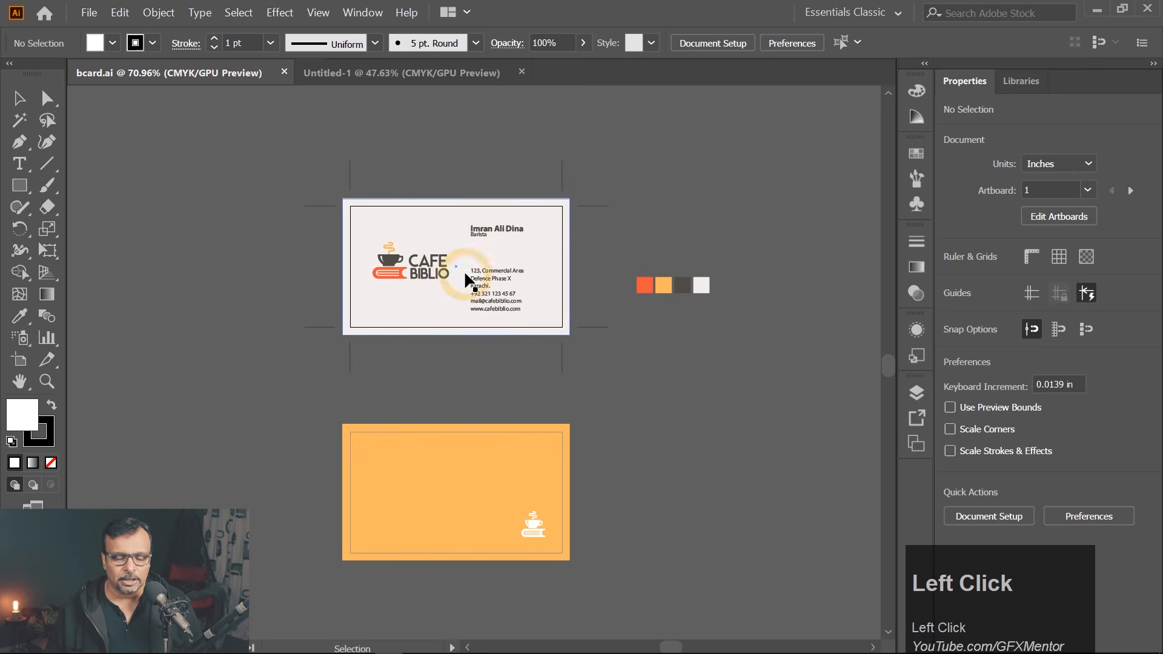
click(626, 256)
drag(626, 255, 693, 313)
shift+click(386, 262)
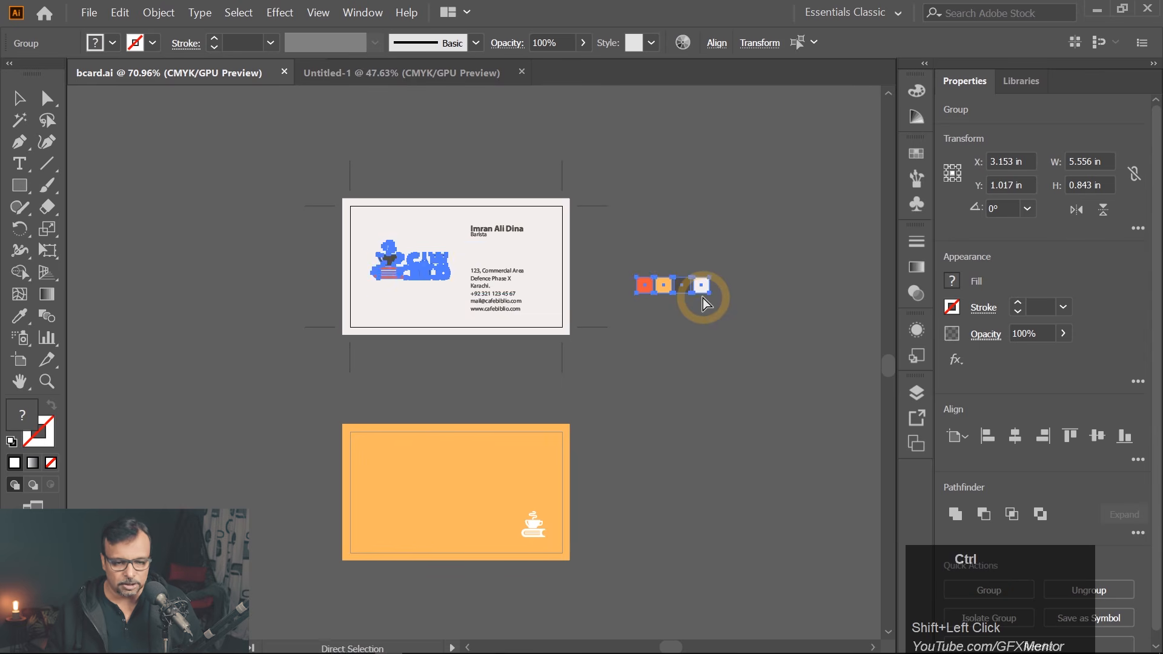
click(424, 77)
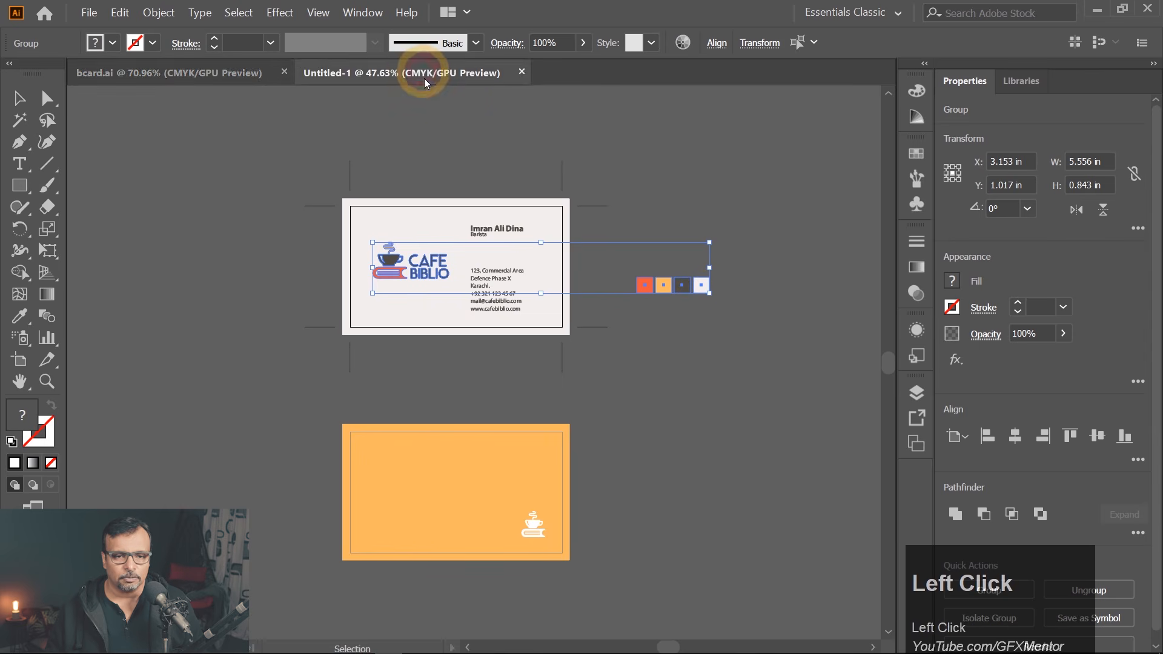
key(ctrl+v)
drag(537, 375, 266, 213)
click(271, 263)
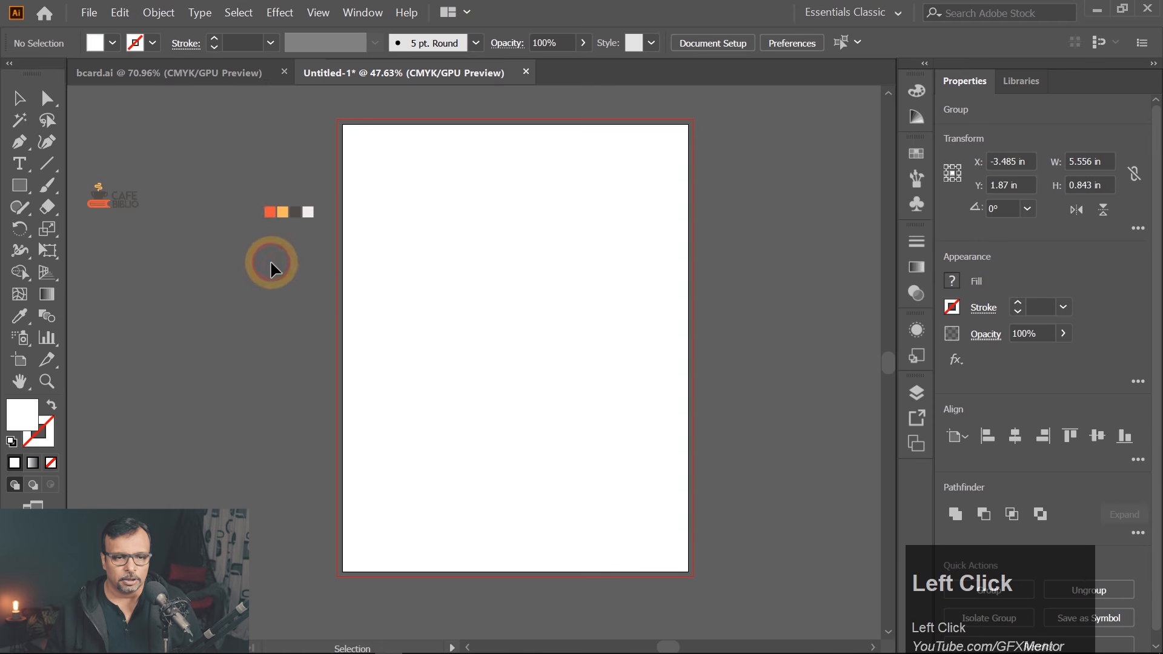
Copy the contact details text block from bcard.ai into the new document and place it on the pasteboard beside the page
click(239, 74)
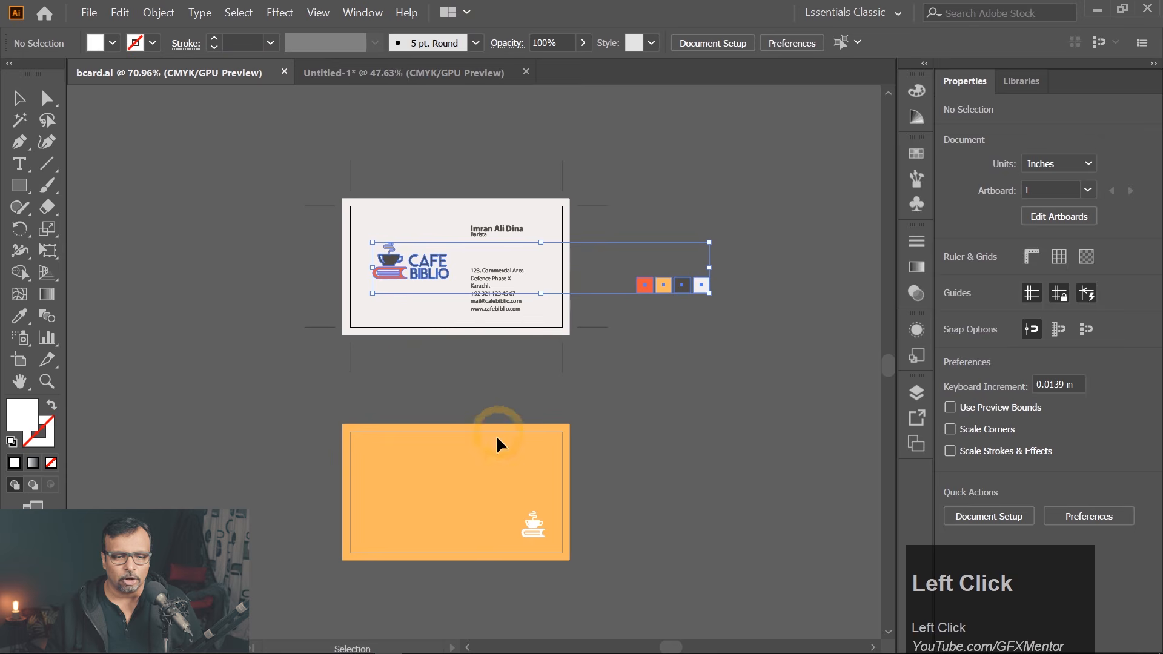
click(489, 304)
scroll(487, 300, up, 4)
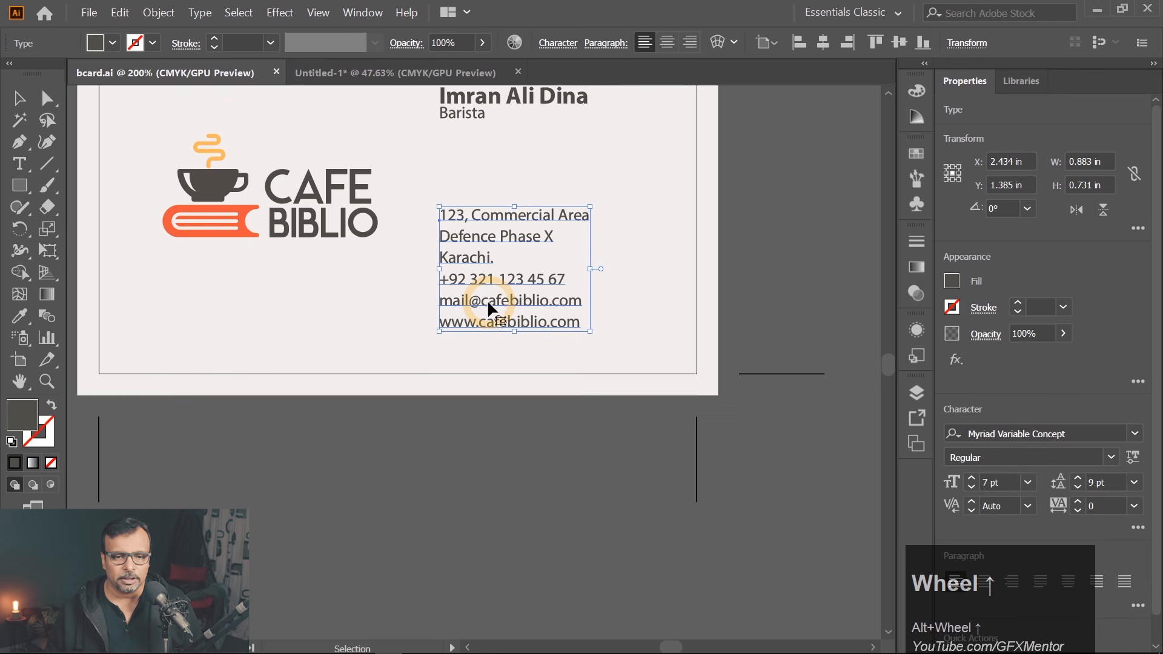
key(ctrl+c)
click(416, 82)
click(540, 176)
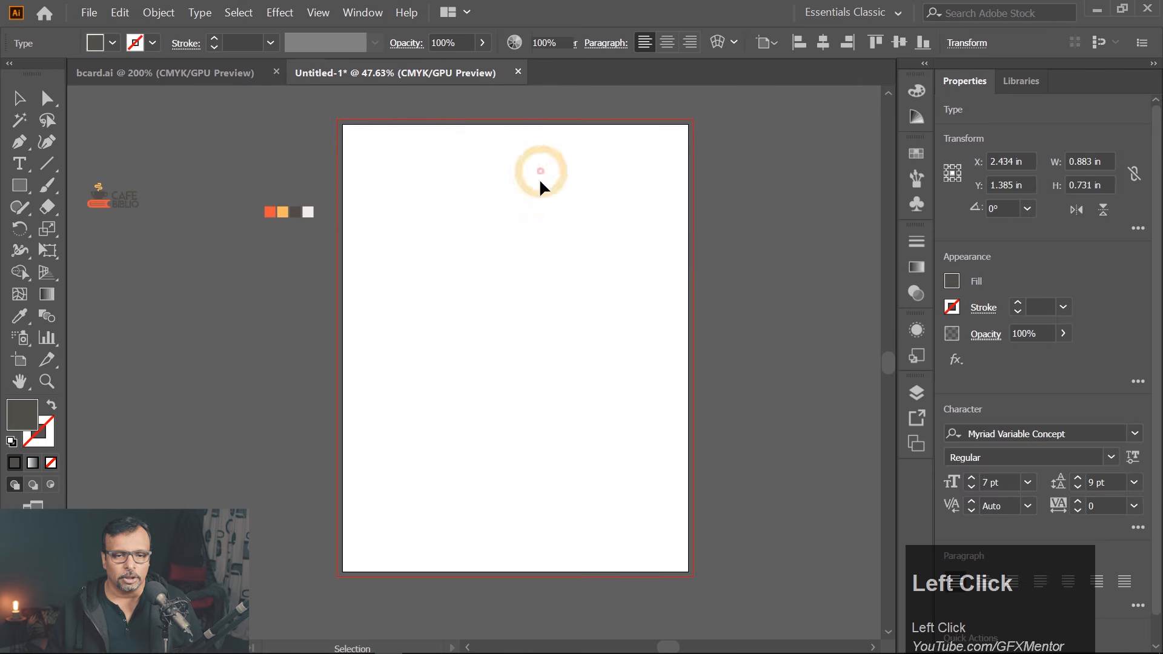
click(670, 312)
key(ctrl+v)
drag(467, 355, 225, 351)
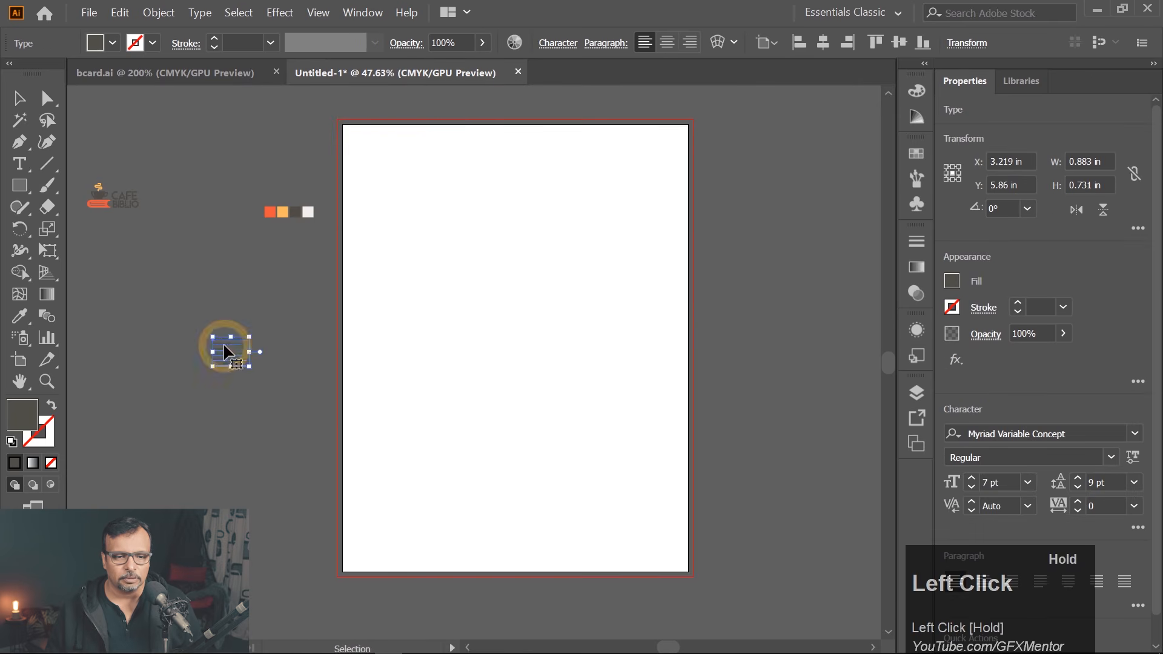
In bcard.ai, set the font size of the business card's contact details to 8 pt
click(214, 76)
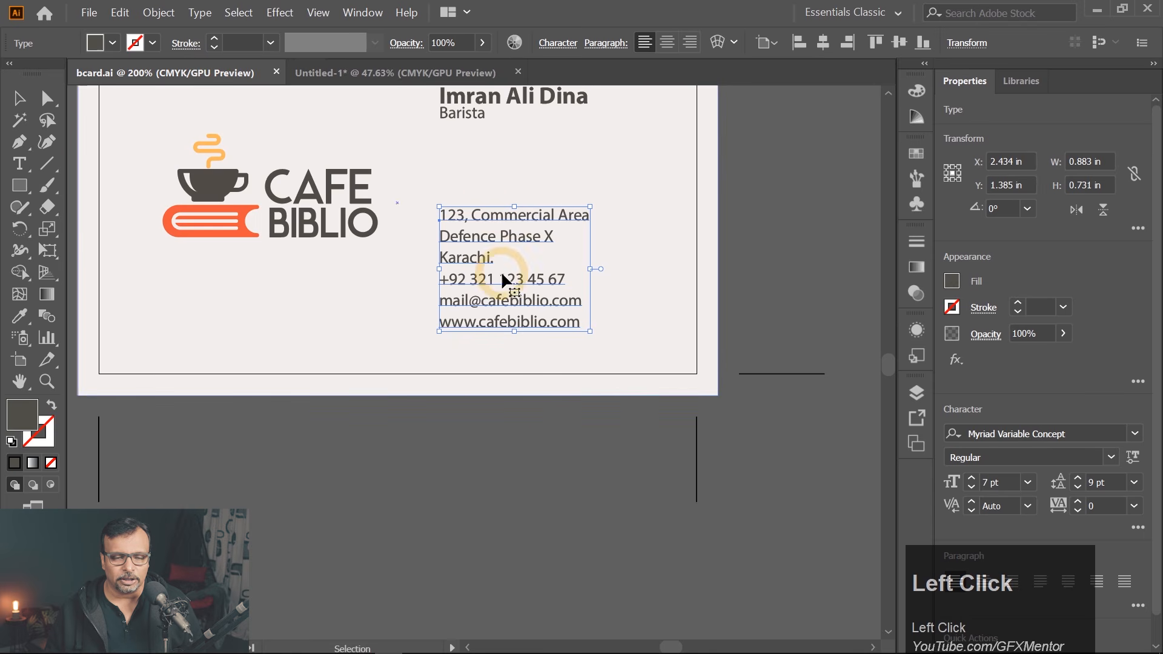
drag(577, 214, 577, 312)
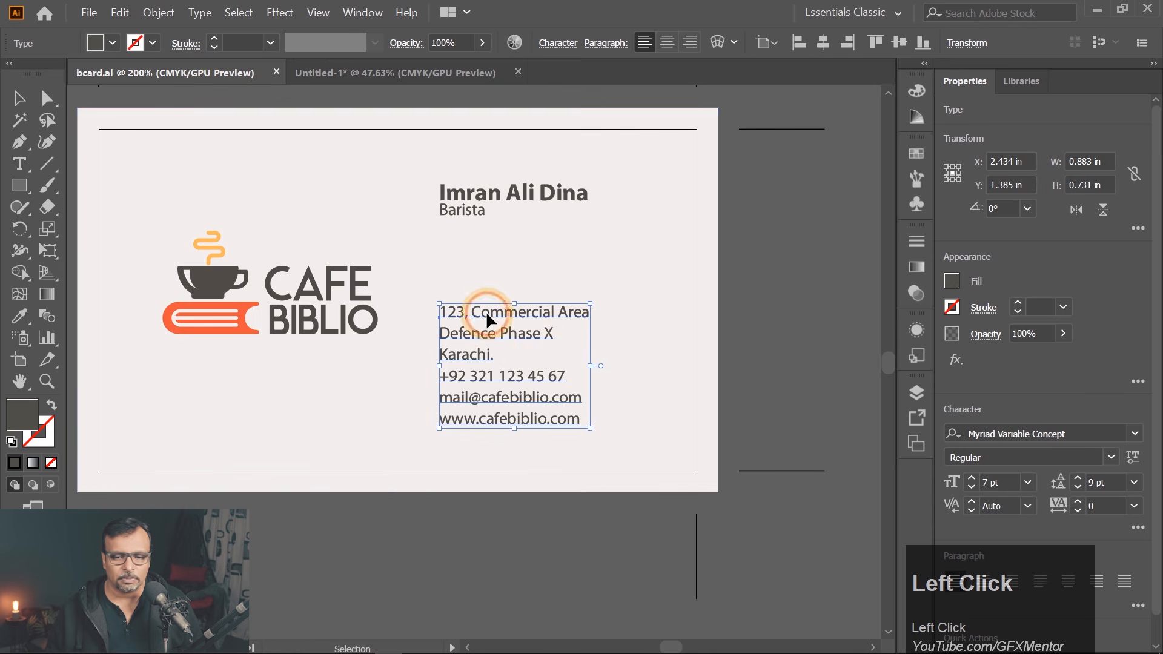
click(1029, 508)
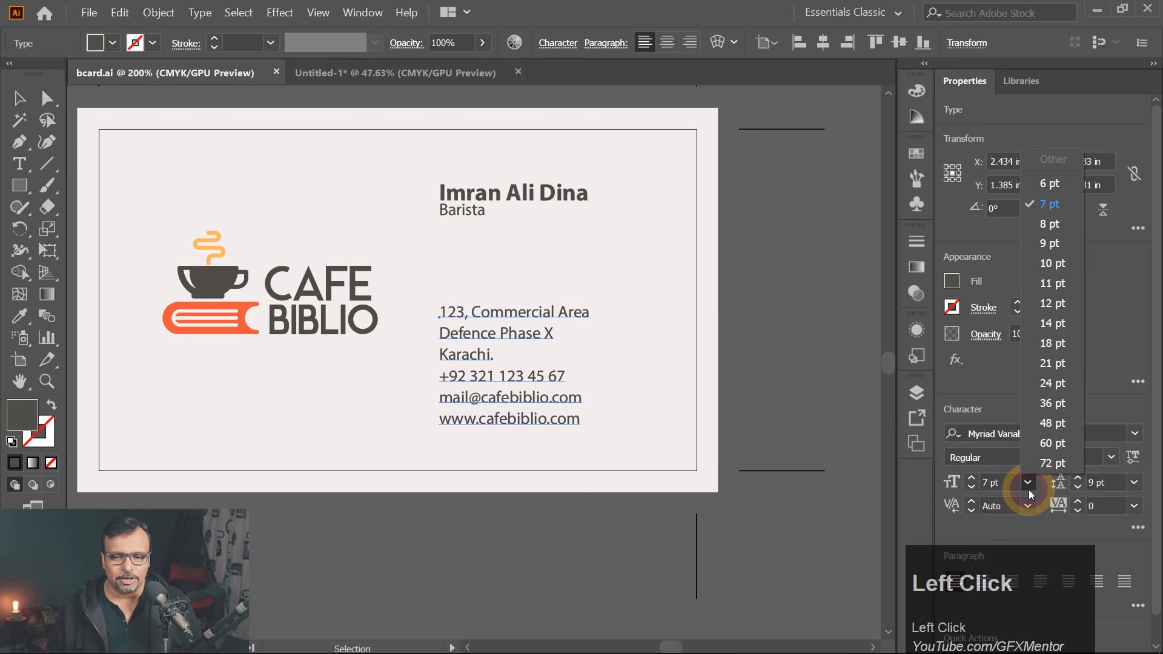
click(1044, 227)
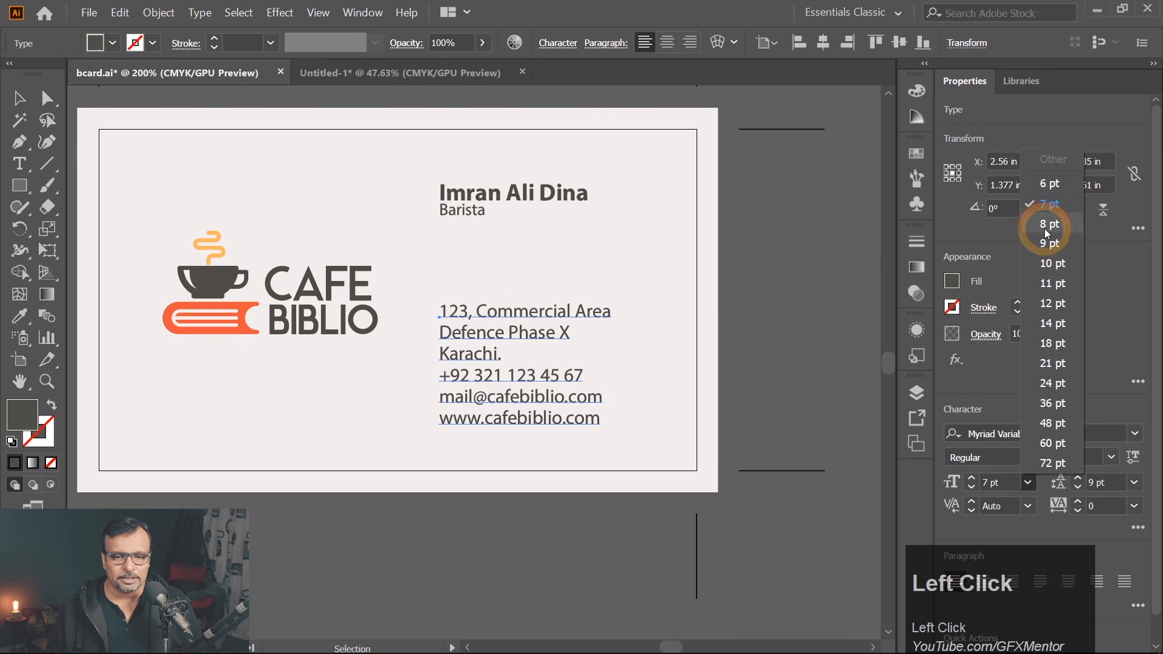
click(768, 286)
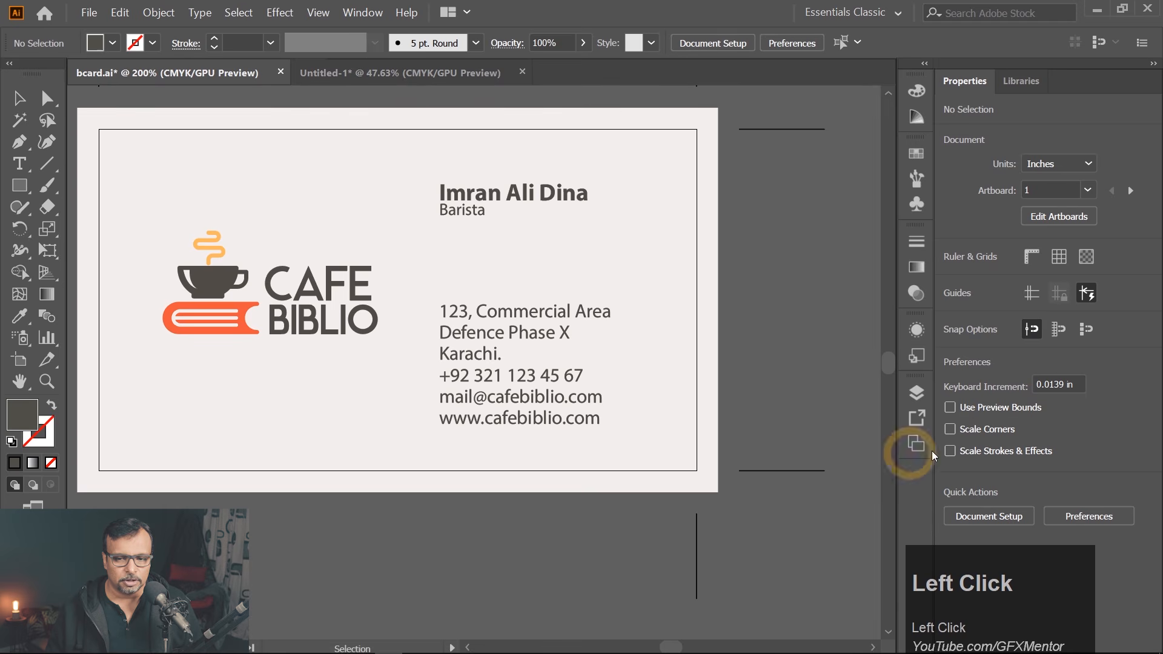
In the new Letter document, set the contact details text to 8 pt and deselect it
click(350, 77)
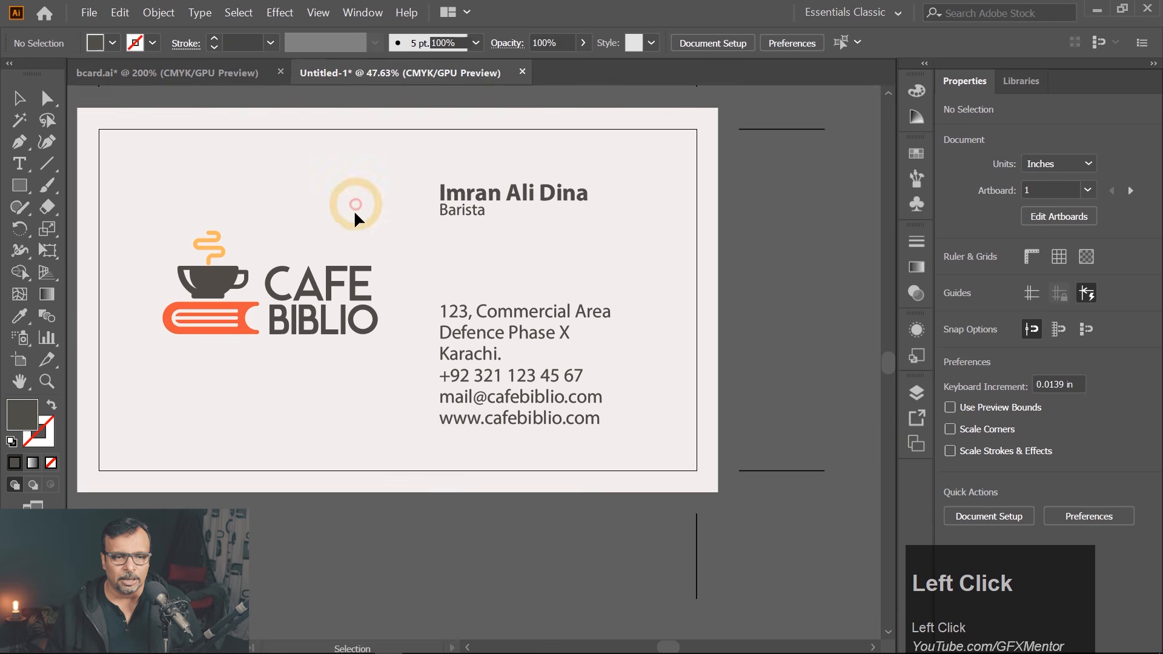
click(206, 320)
click(1011, 493)
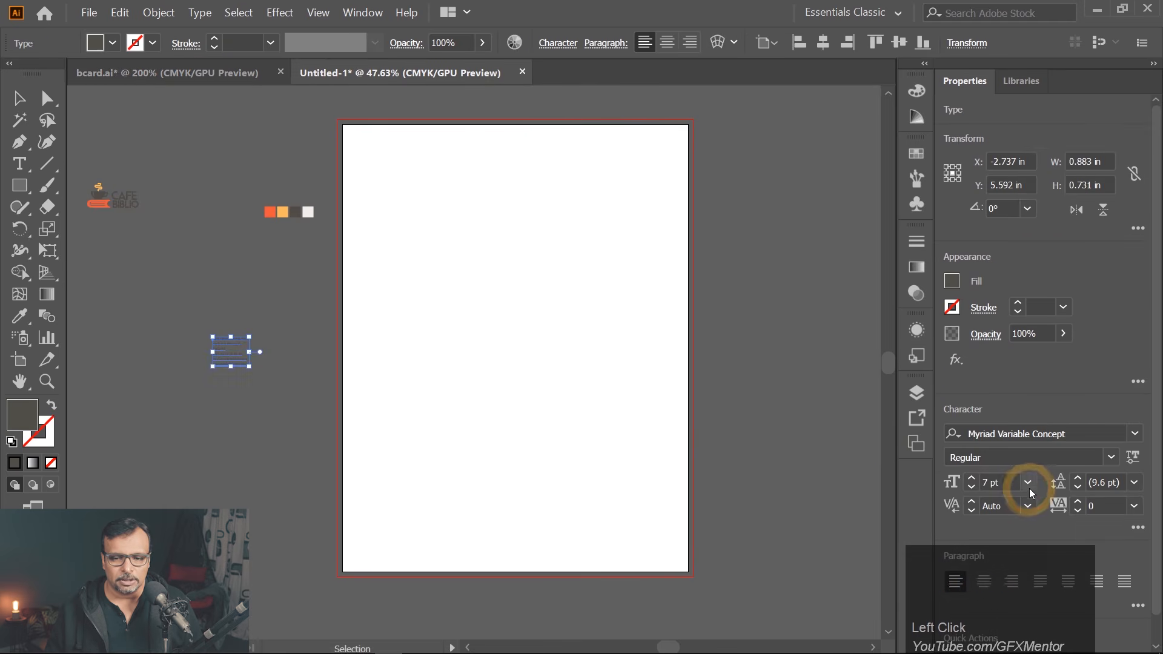
click(1028, 486)
click(1047, 224)
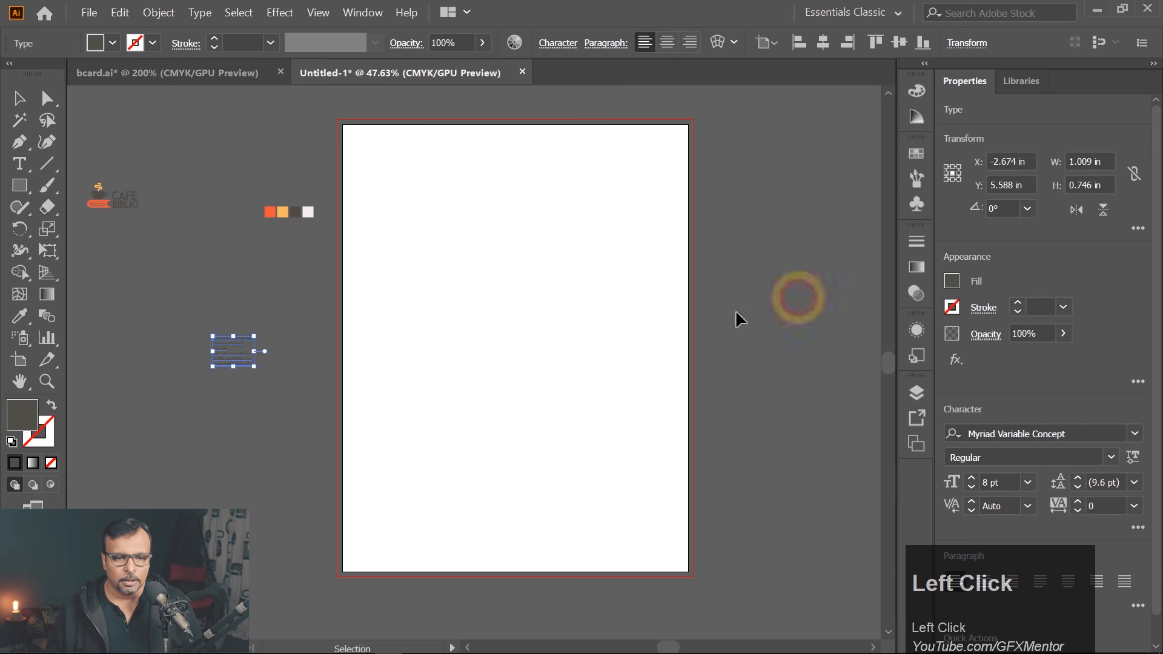
click(273, 427)
Move the logo onto the page near its upper-left corner, at about X 0.92 in, Y 0.65 in
drag(118, 207, 390, 155)
key(ctrl+space)
drag(321, 103, 392, 234)
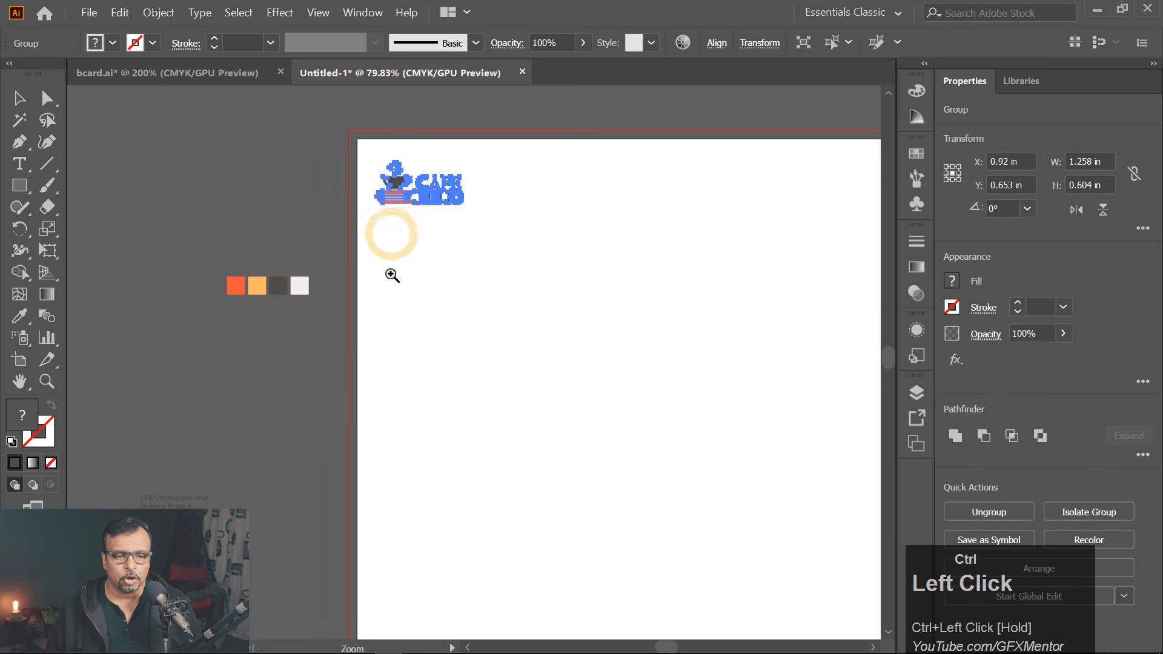
Move the contact details text onto the page just below the logo, at about X 0.85 in, Y 1.6 in
drag(166, 526, 408, 252)
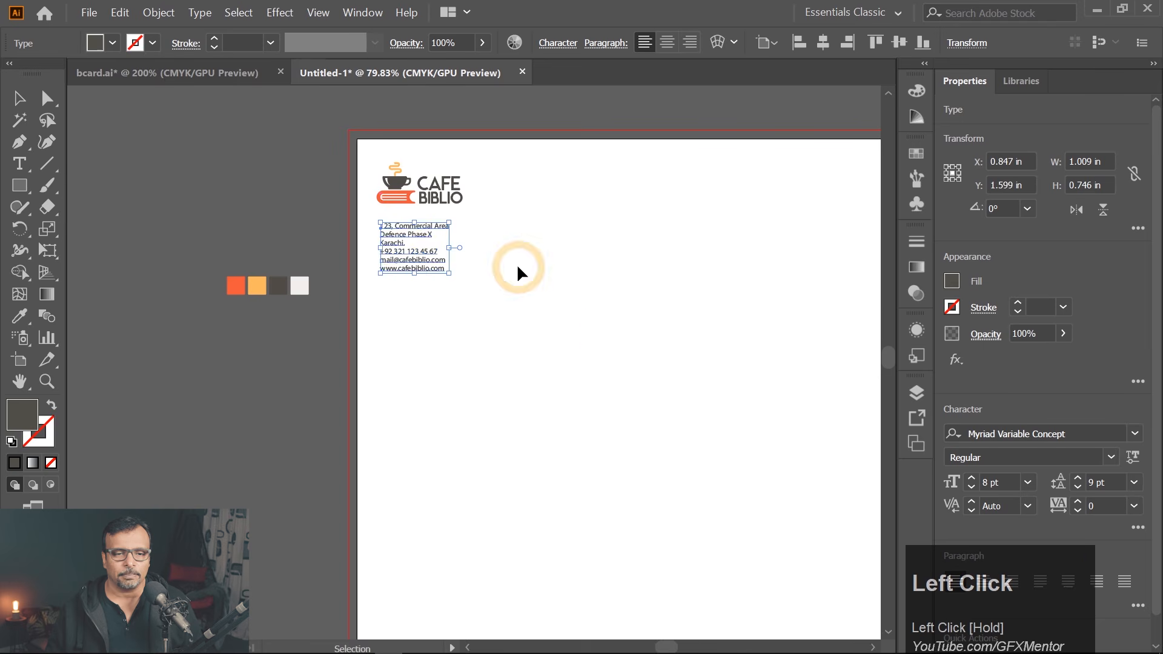
click(517, 267)
key(space)
drag(650, 417, 553, 393)
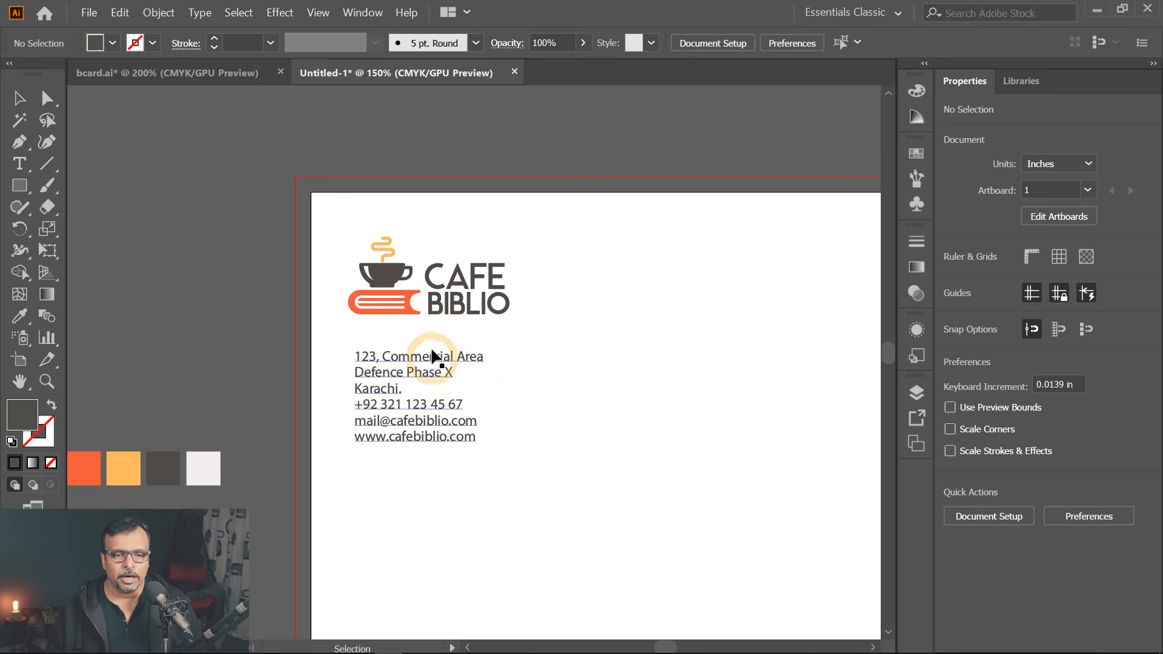
Shift the logo slightly up the page and raise the contact details text to about Y 1.54 in
drag(399, 280, 400, 268)
drag(395, 376, 395, 367)
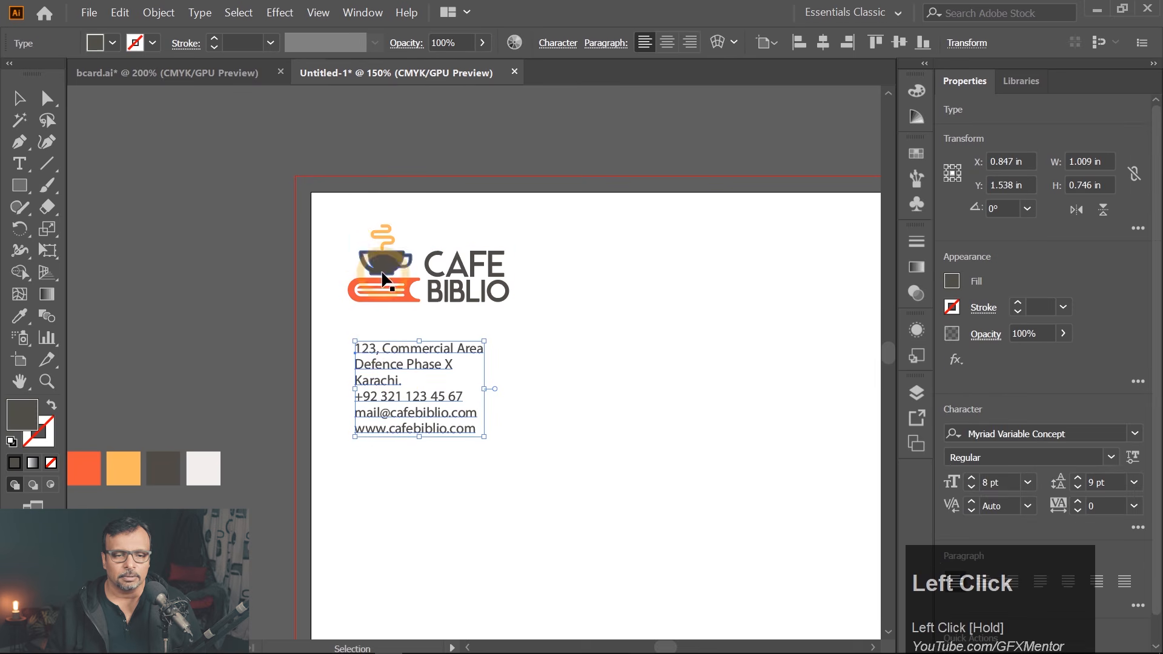
scroll(416, 441, down, 4)
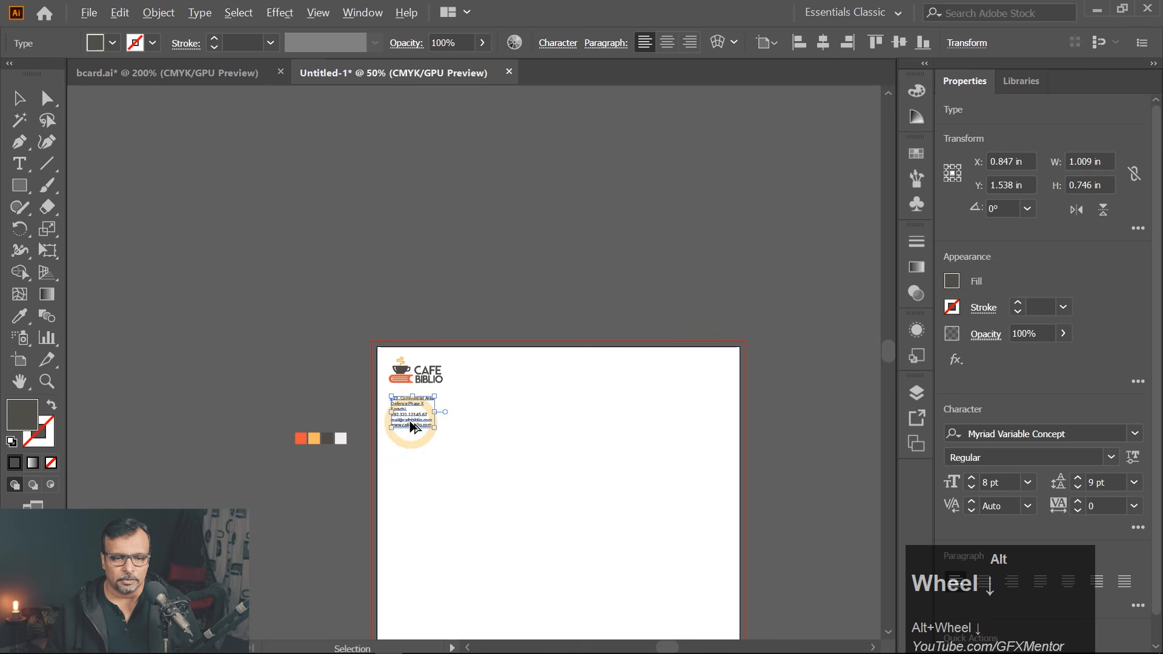
Try out the writing area with dark rectangles of about 5.57 × 9.72 in and 6.93 × 7.96 in, undoing each one
drag(537, 501, 462, 317)
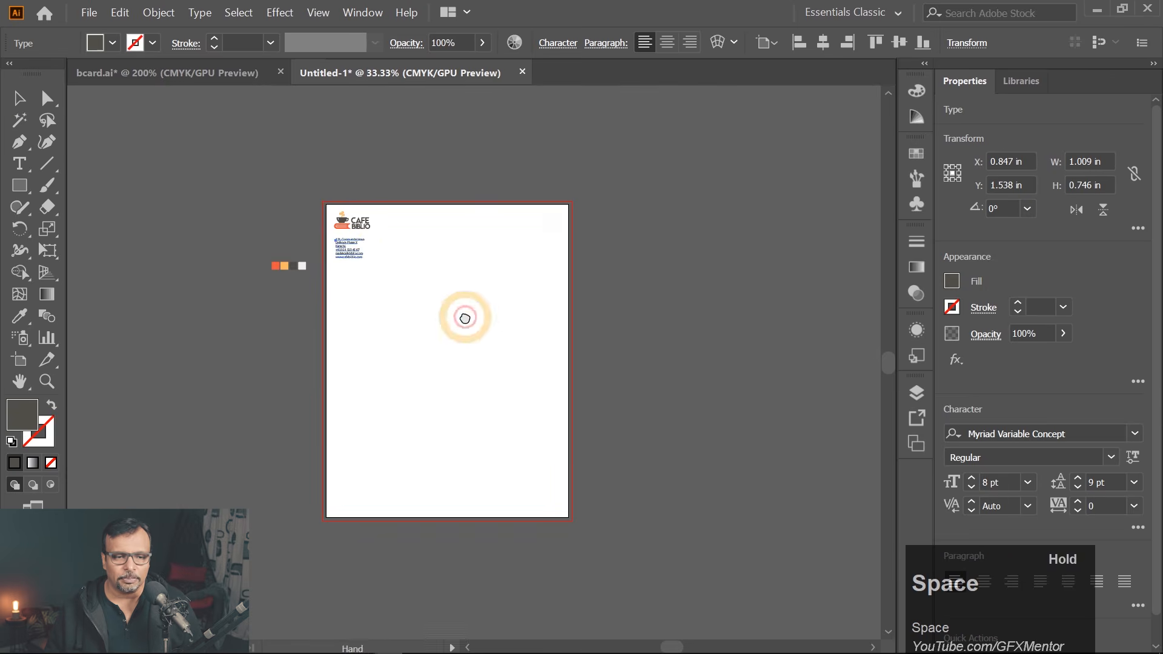
click(14, 183)
drag(382, 219, 540, 495)
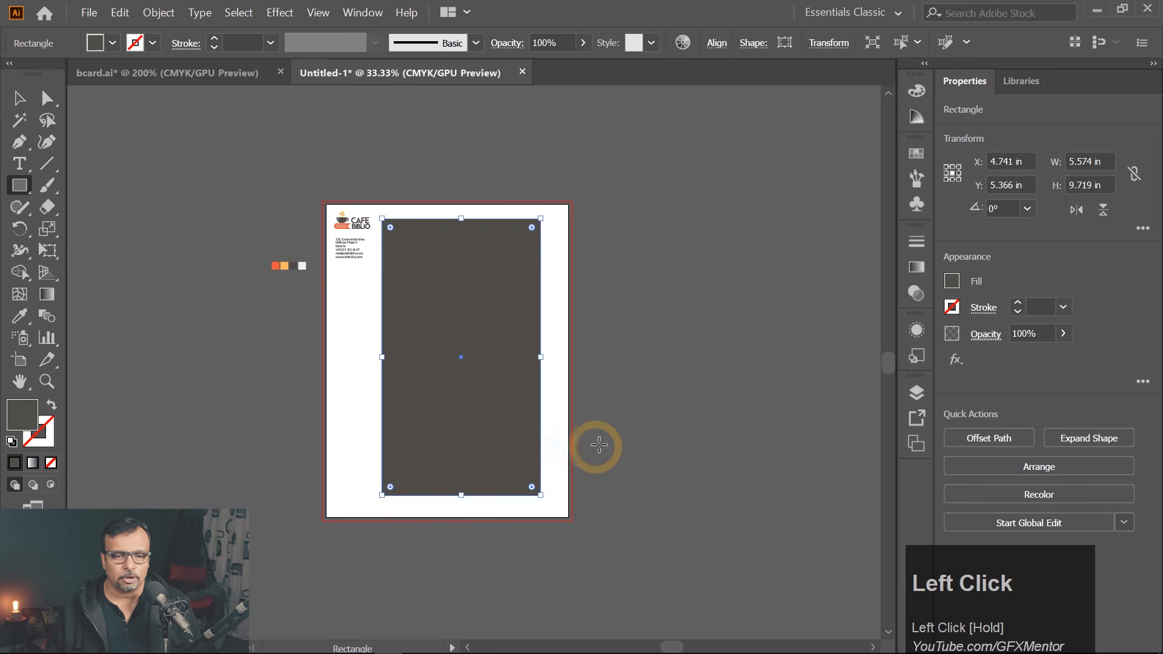
key(ctrl+z)
drag(343, 269, 539, 496)
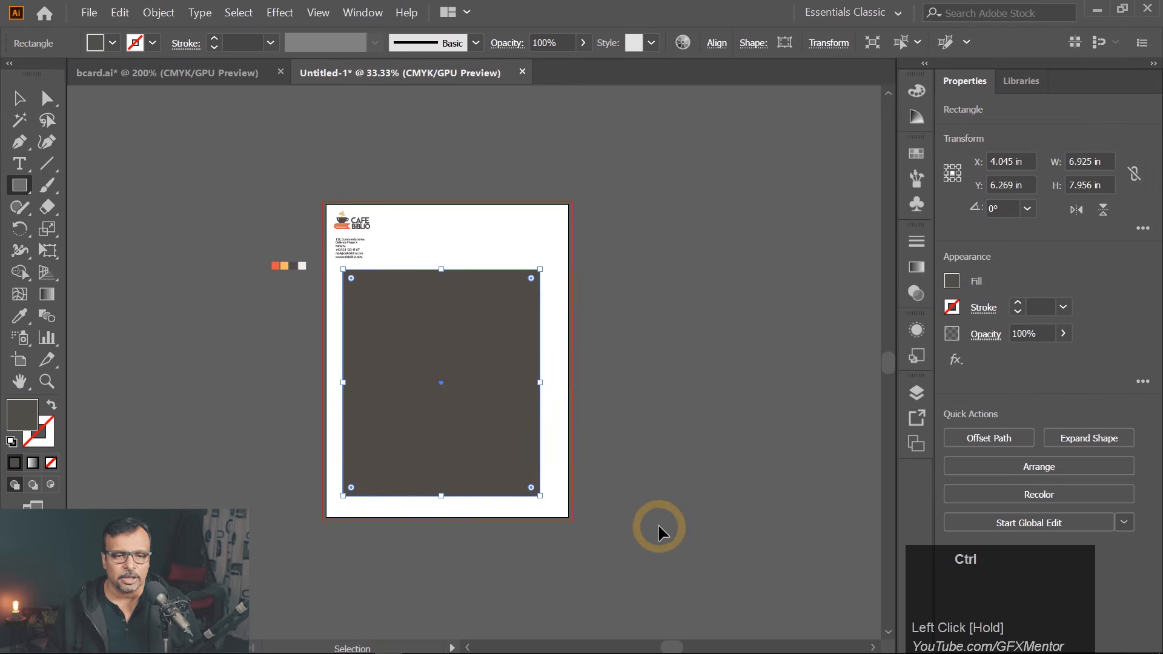
key(ctrl+z)
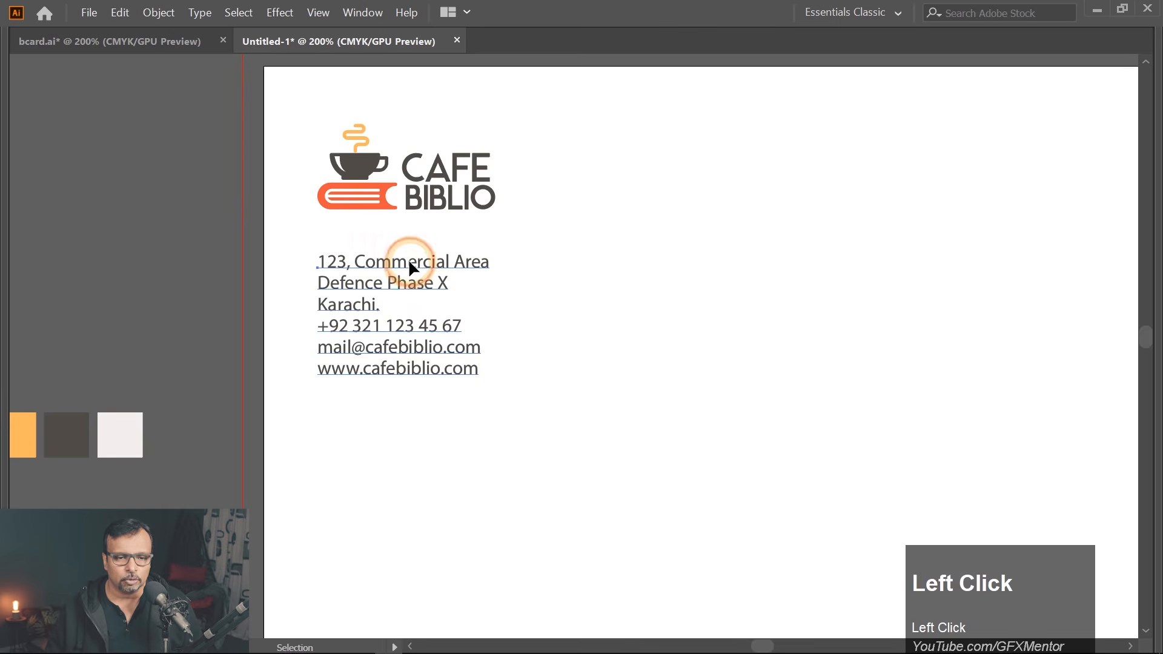
Lower the contact details text to about X 0.82 in, Y 1.6 in, leaving a wider gap below the logo
drag(409, 260, 407, 283)
drag(580, 359, 622, 437)
key(Tab)
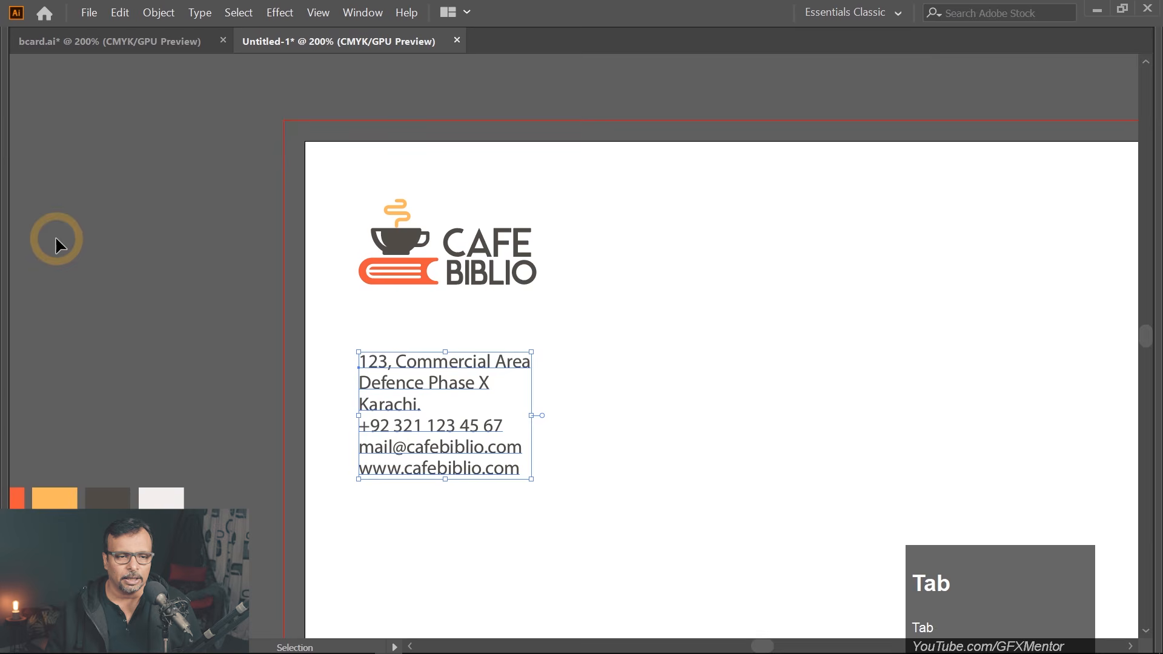
Draw a thin bar about 1.46 × 0.02 in from the left bleed edge beneath the logo and fill it with the palette's yellow-orange
click(20, 185)
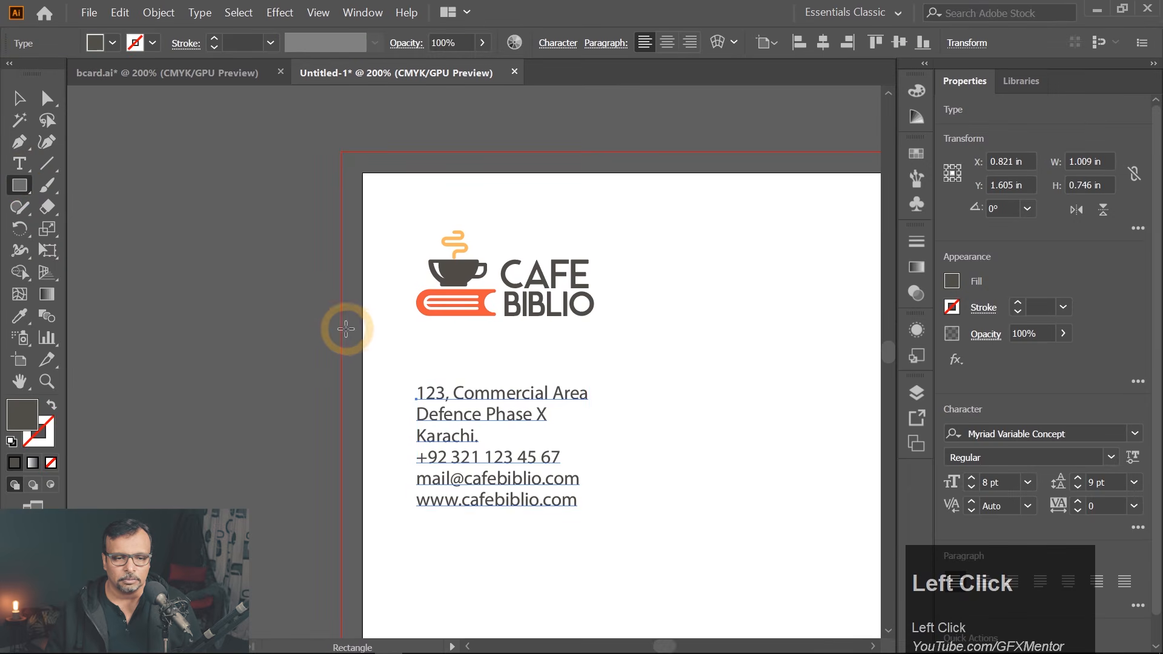
drag(341, 332, 592, 335)
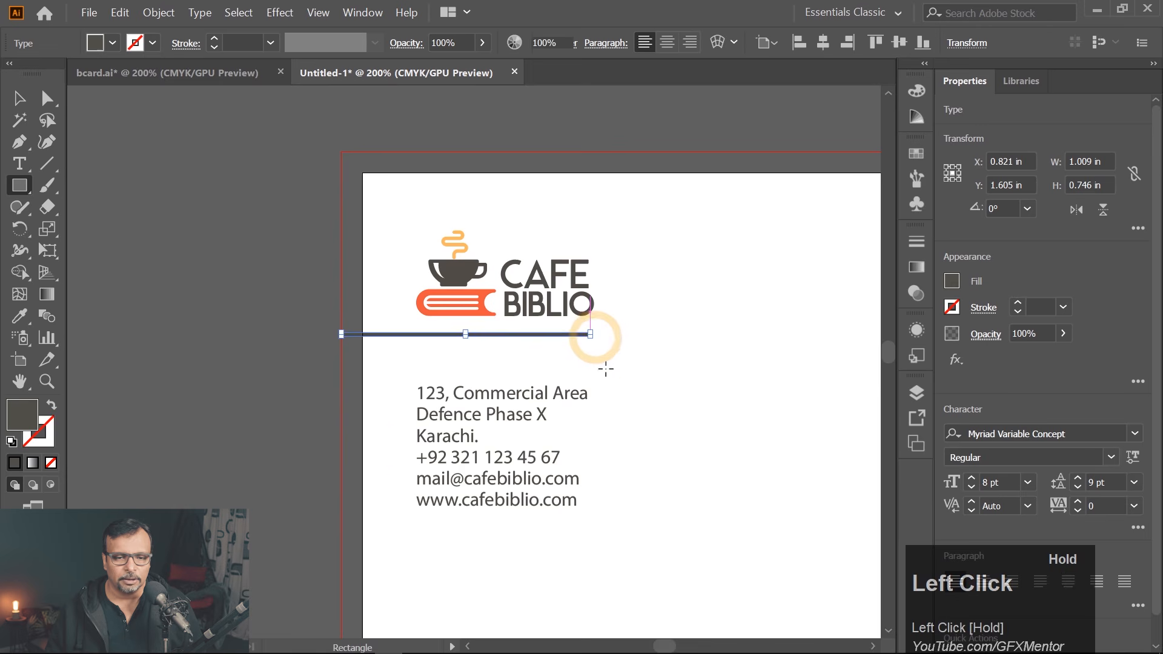
click(17, 317)
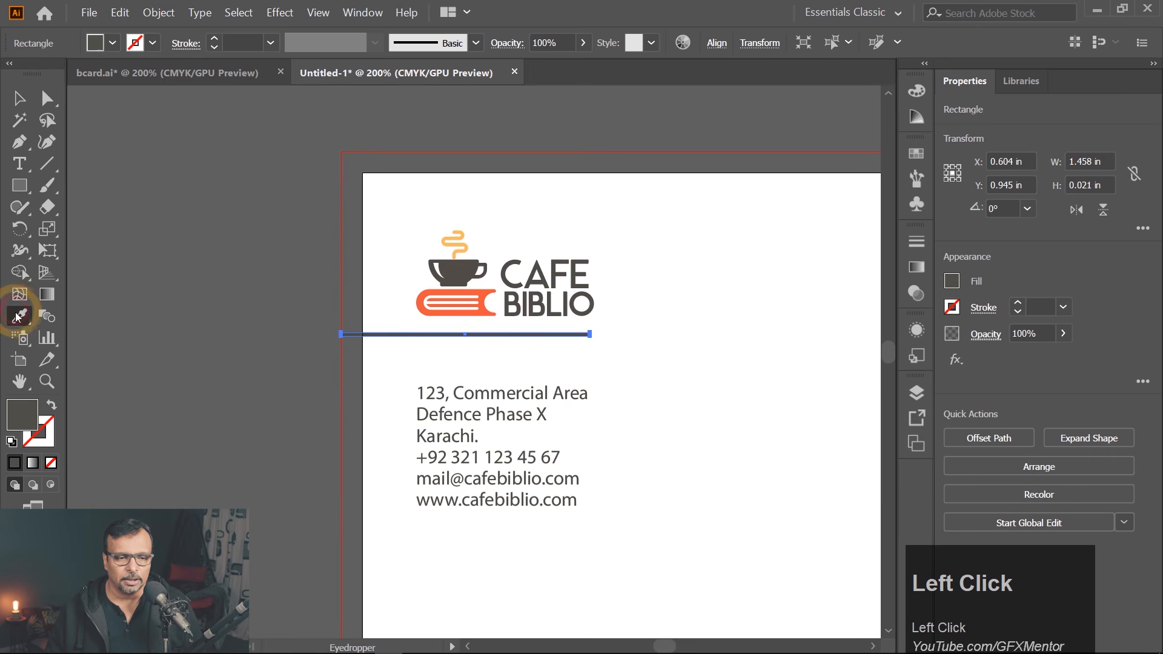
click(19, 98)
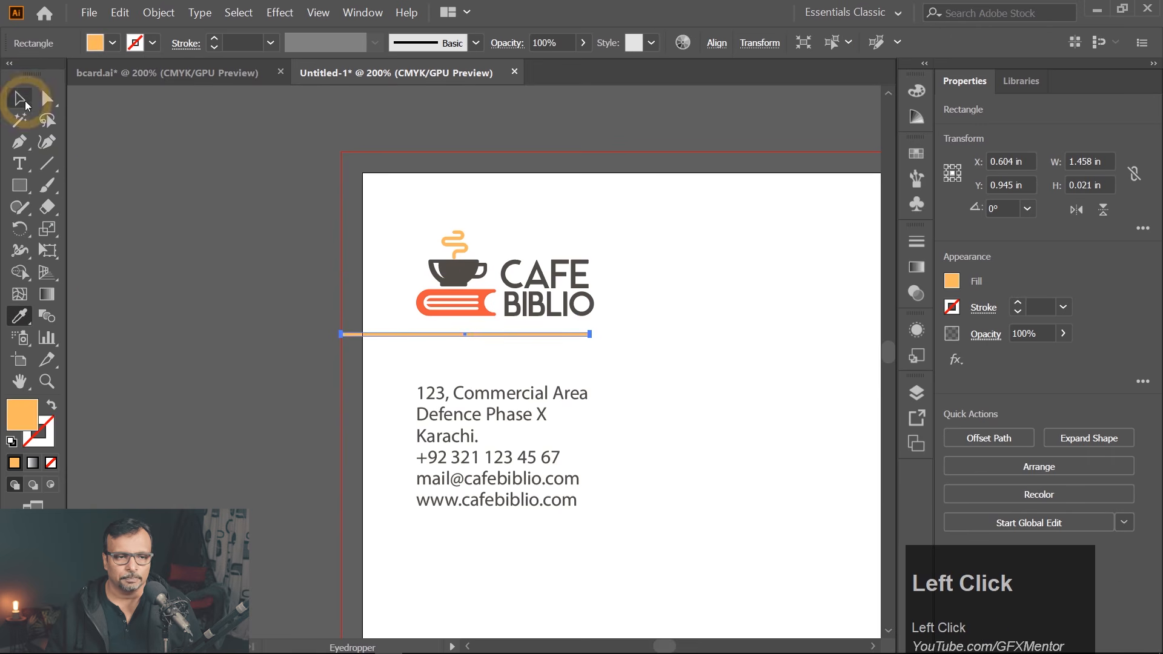
click(236, 203)
Extend the right end of the yellow-orange bar past the logo, to a width of about 1.6 in
alt+scroll(660, 384, down, 1)
alt+scroll(654, 384, down, 1)
key(space)
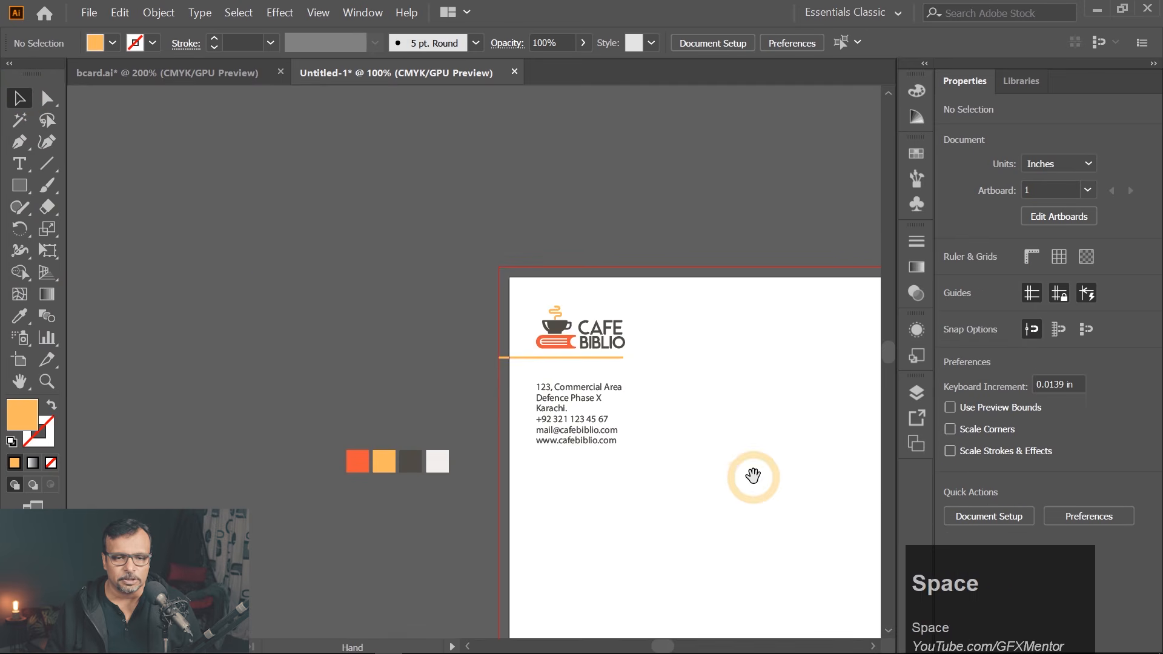
drag(753, 480, 467, 315)
alt+click(335, 200)
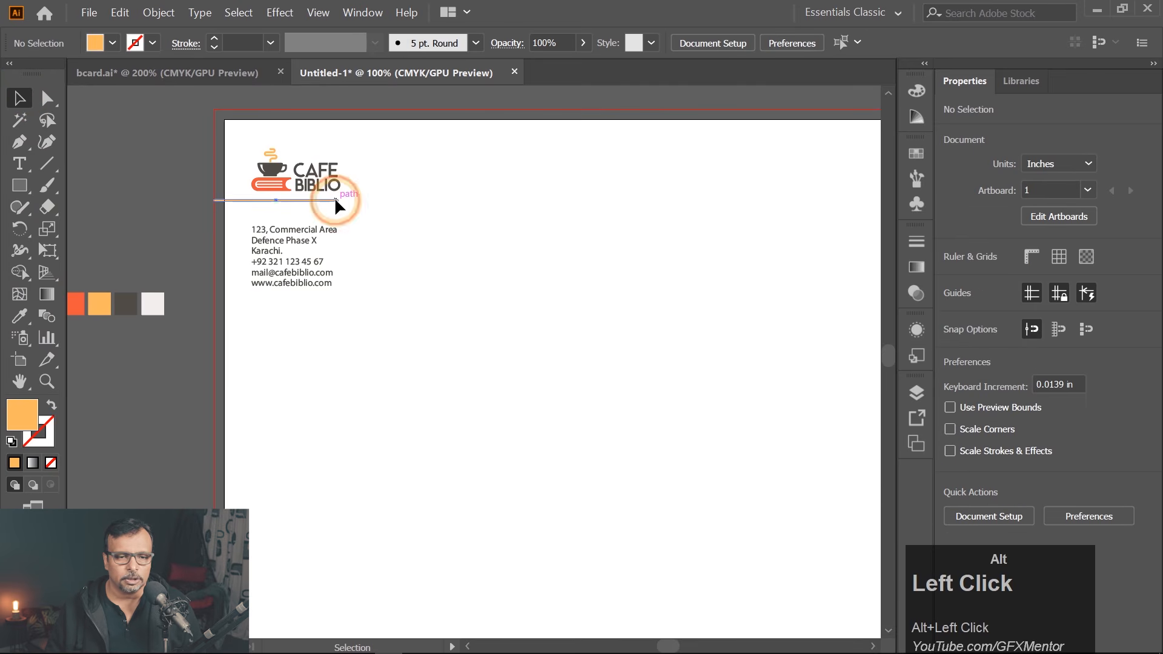
click(335, 200)
alt+scroll(340, 203, up, 5)
drag(361, 212, 464, 218)
click(641, 300)
Move the yellow-orange bar straight down to about Y 1.03 in, between the logo and the contact details
scroll(617, 327, down, 5)
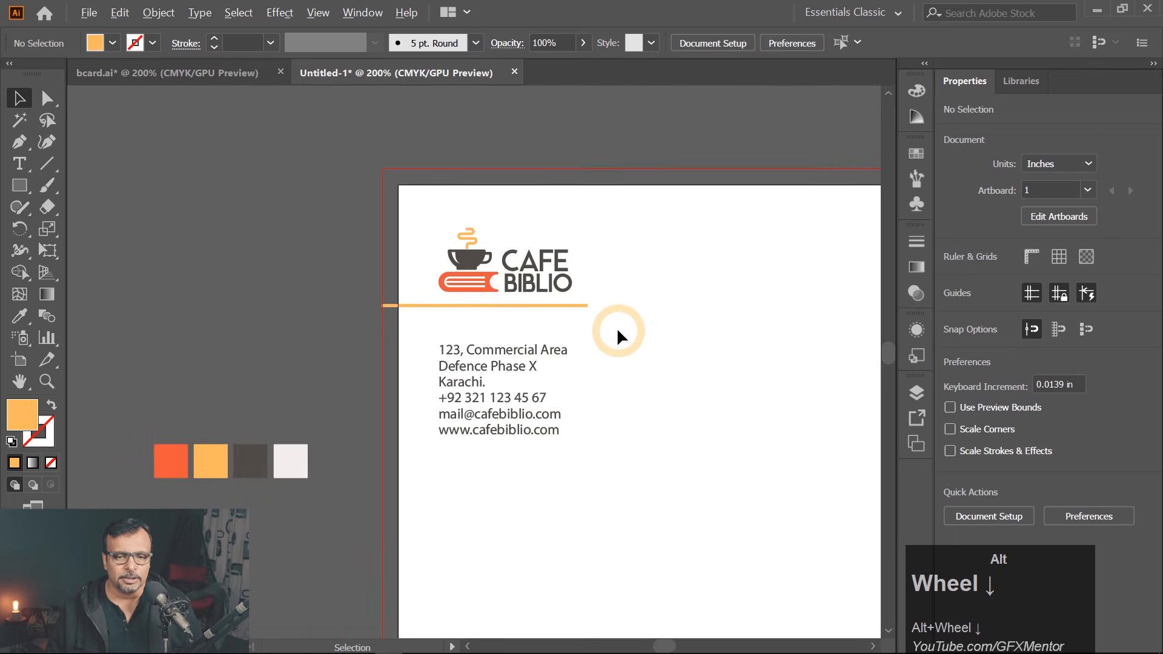
key(space)
drag(764, 421, 485, 327)
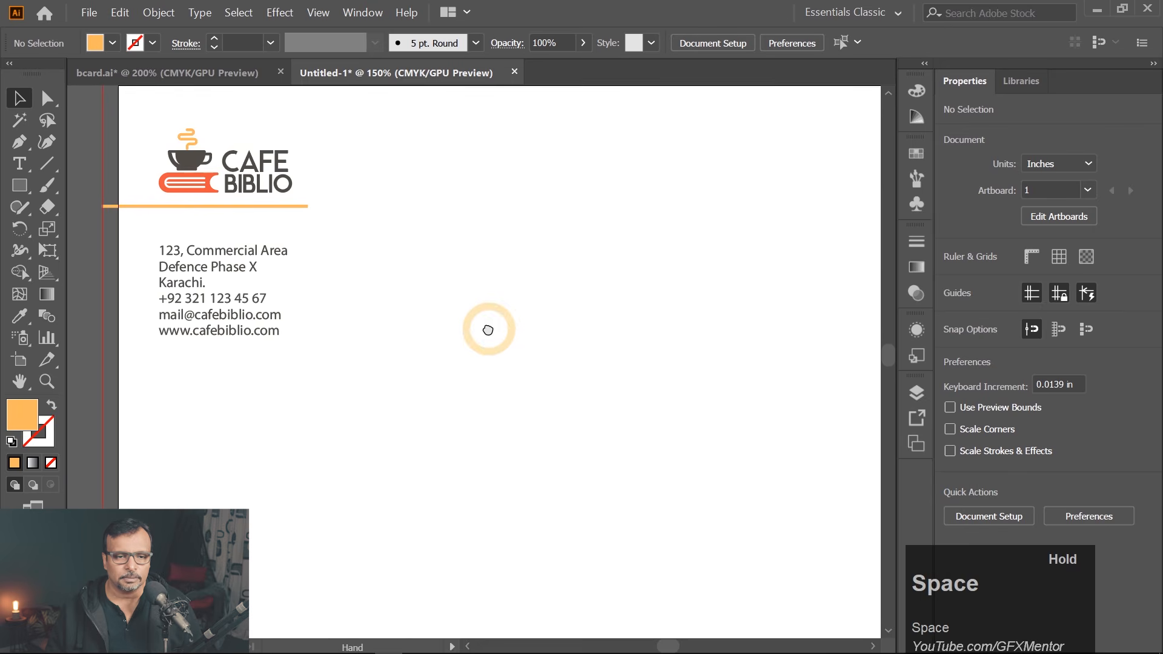
alt+scroll(394, 306, down, 2)
alt+scroll(392, 307, up, 2)
key(space)
drag(255, 239, 480, 317)
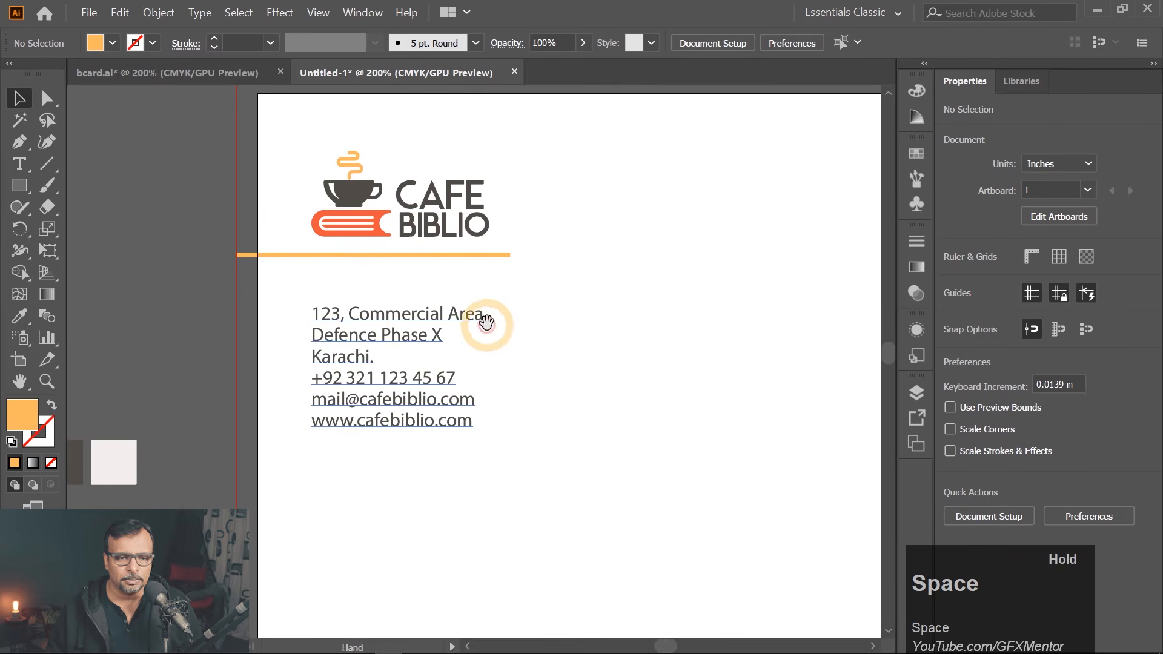
shift+drag(358, 250, 403, 270)
click(636, 291)
click(606, 310)
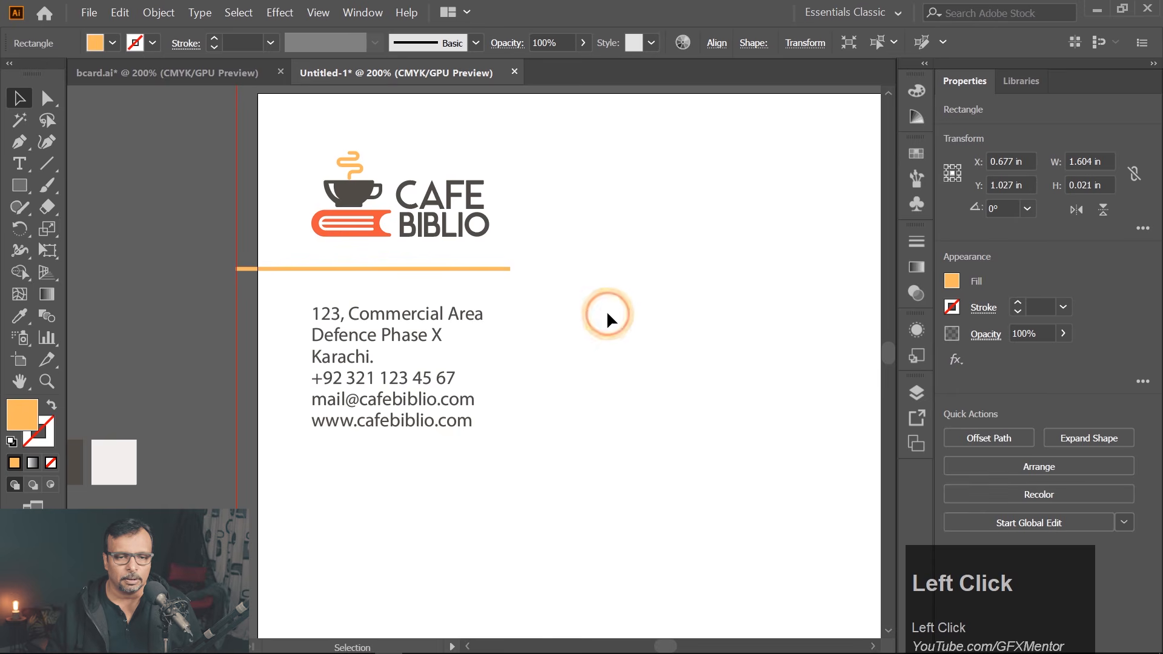
Examine the logo, bar and contact details up close and against the whole letterhead page
alt+scroll(418, 347, down, 1)
alt+scroll(418, 347, down, 2)
drag(556, 403, 499, 281)
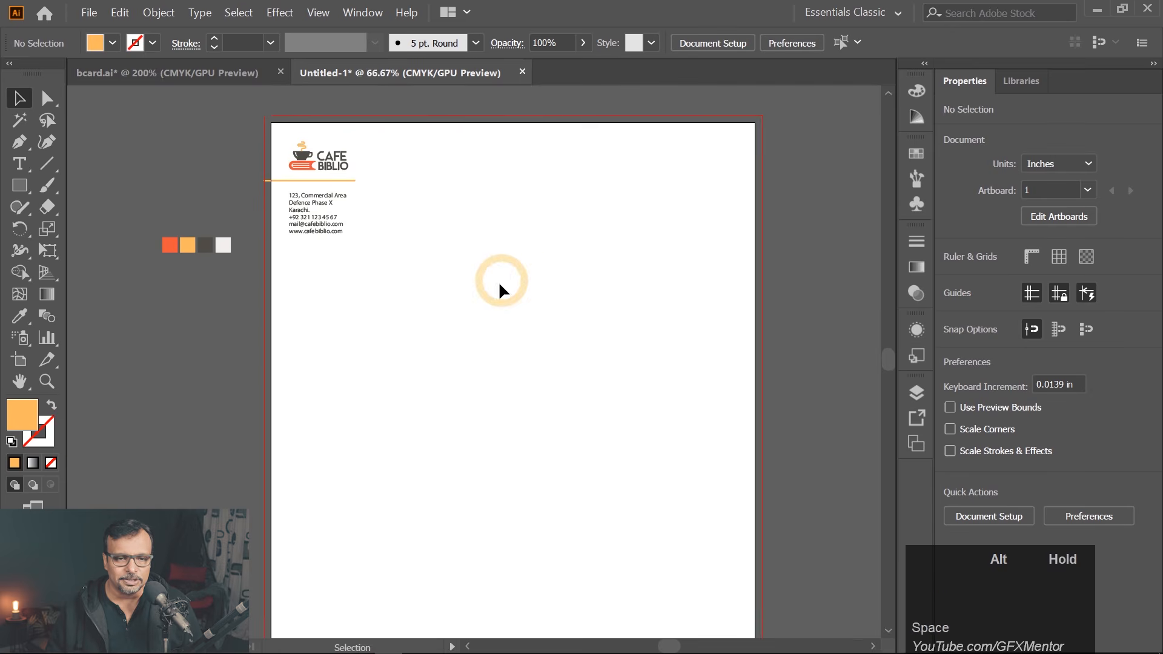
alt+scroll(464, 291, down, 1)
drag(617, 433, 605, 392)
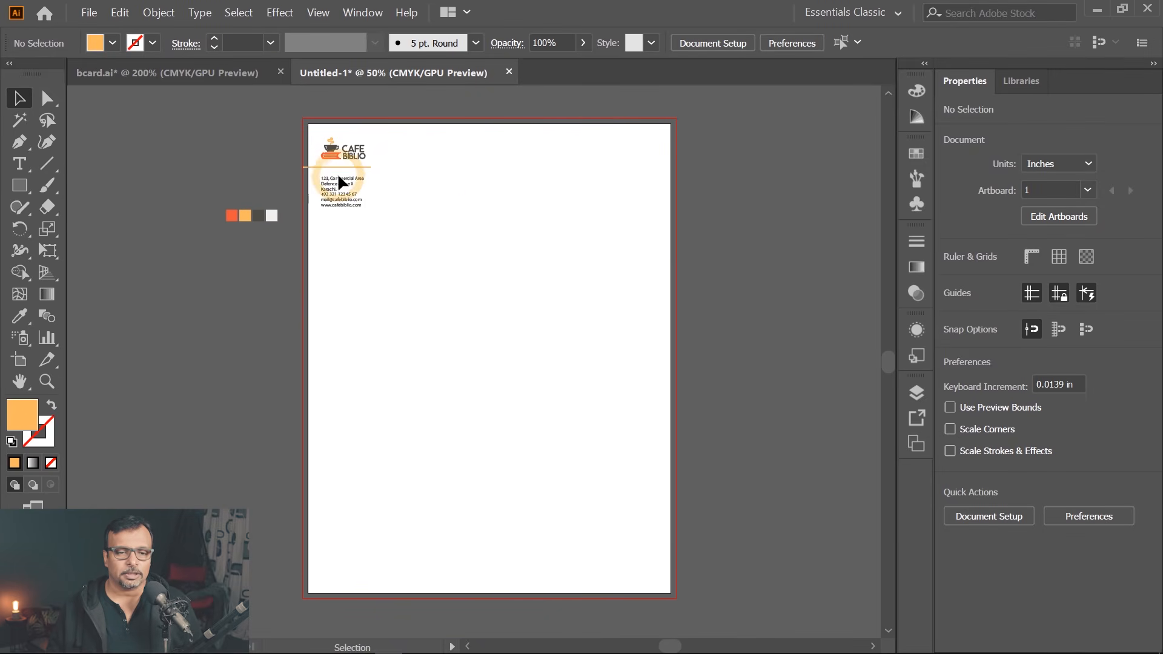
alt+scroll(320, 177, up, 3)
drag(503, 243, 466, 239)
alt+scroll(389, 270, down, 3)
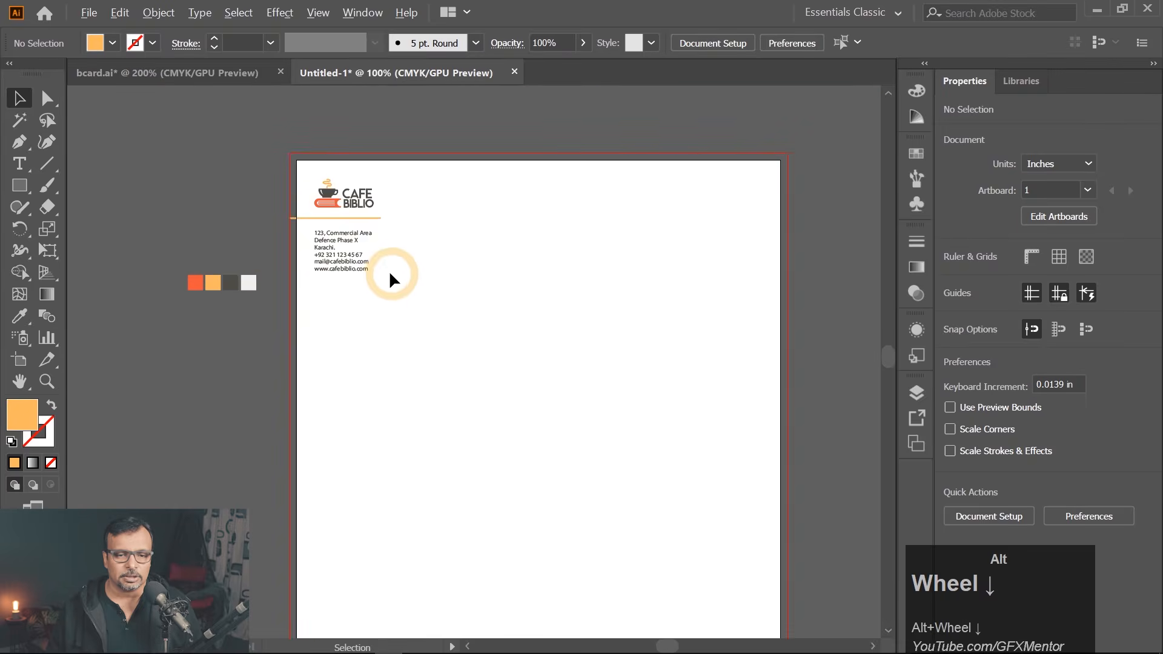
drag(435, 353, 406, 251)
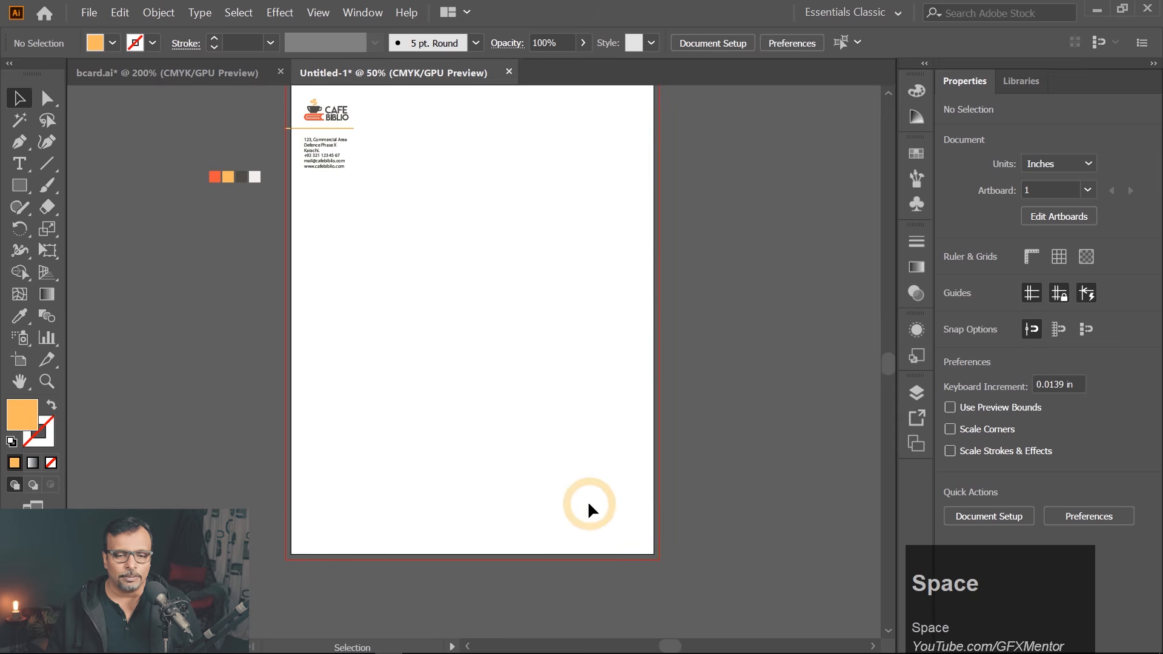
drag(446, 213, 422, 255)
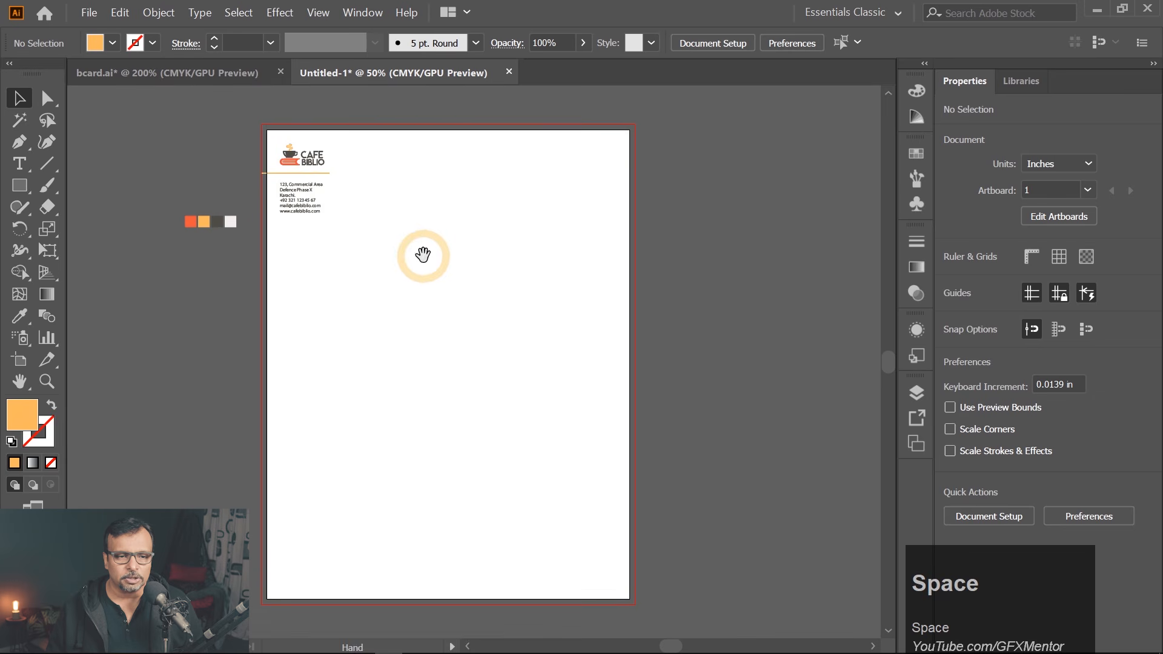
Draw a horizontal line about 2.24 in long in the page's upper-right area and give it the default 1 pt black stroke
click(46, 164)
drag(607, 219, 609, 219)
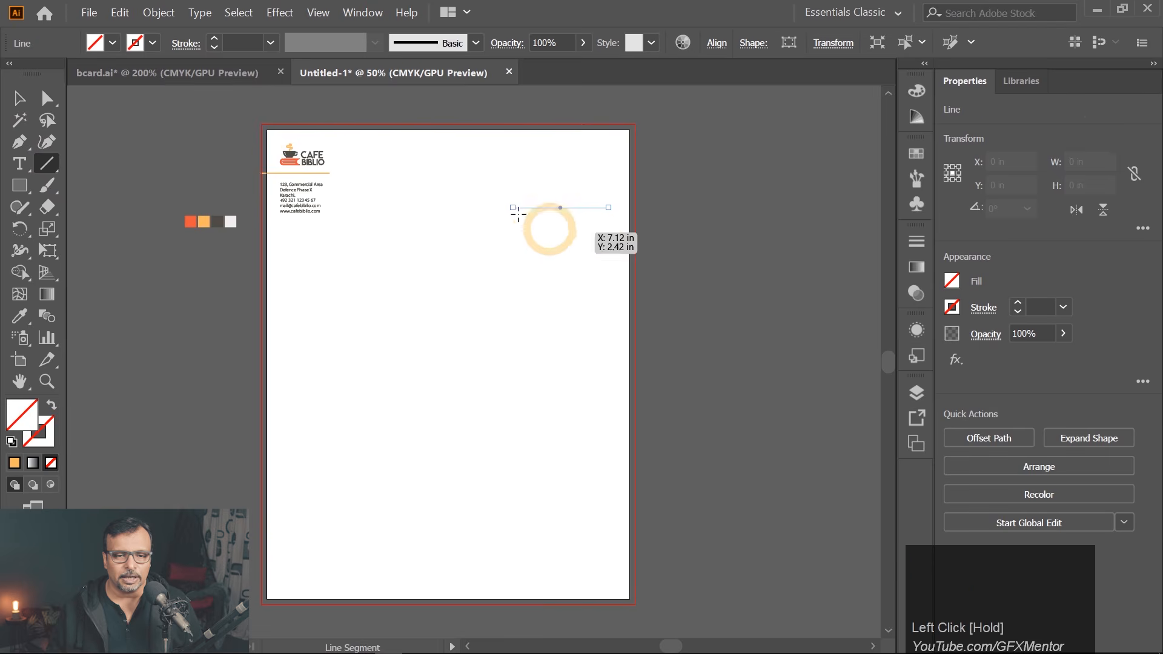
scroll(536, 207, up, 4)
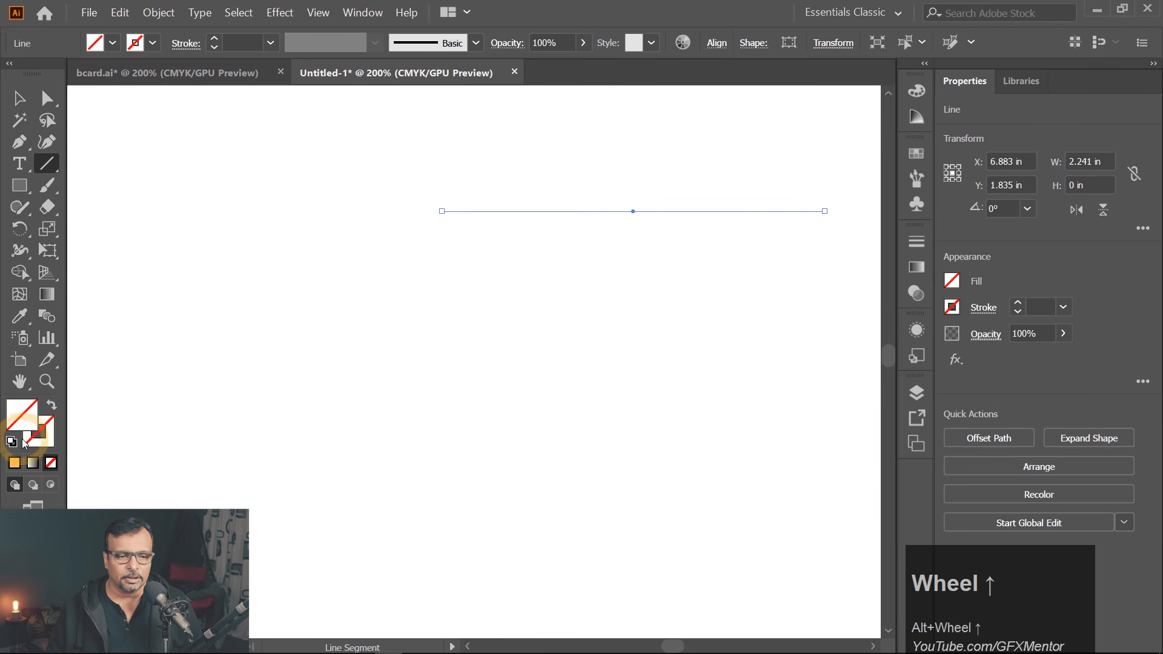
click(19, 441)
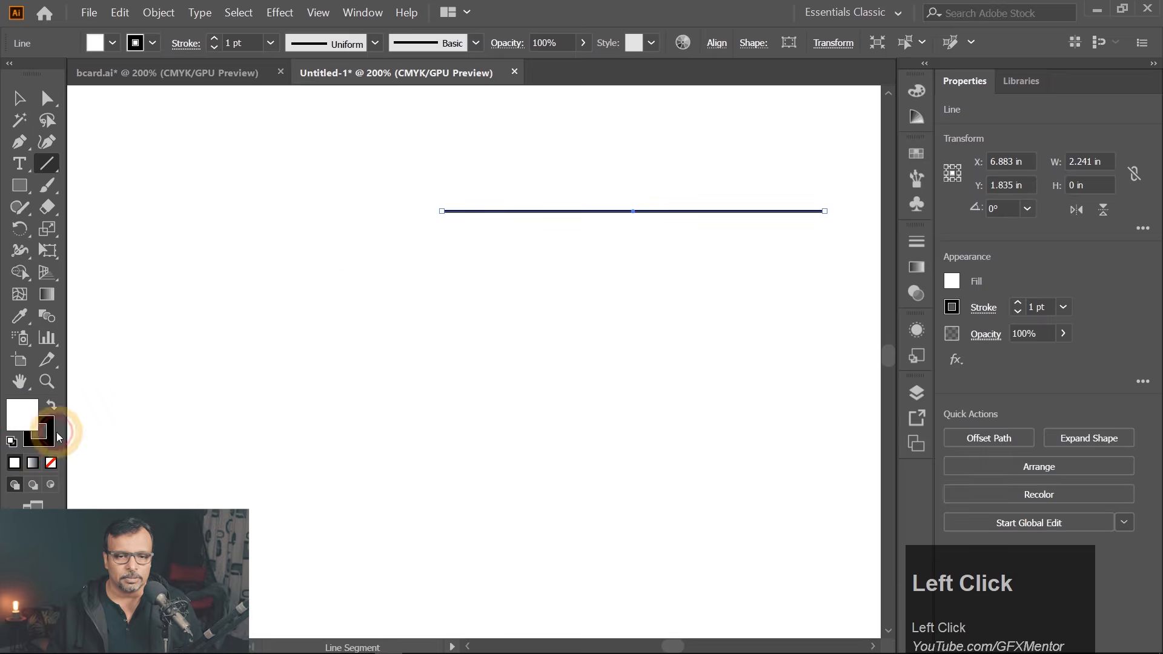
scroll(510, 266, down, 2)
scroll(510, 266, down, 1)
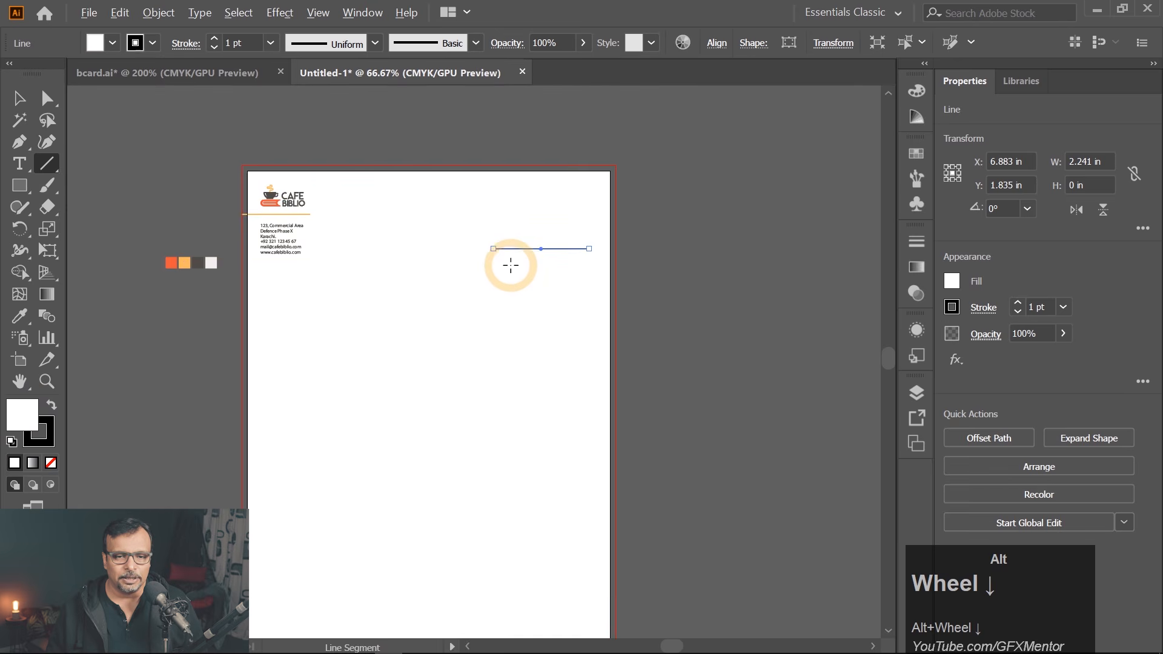
drag(509, 278, 522, 301)
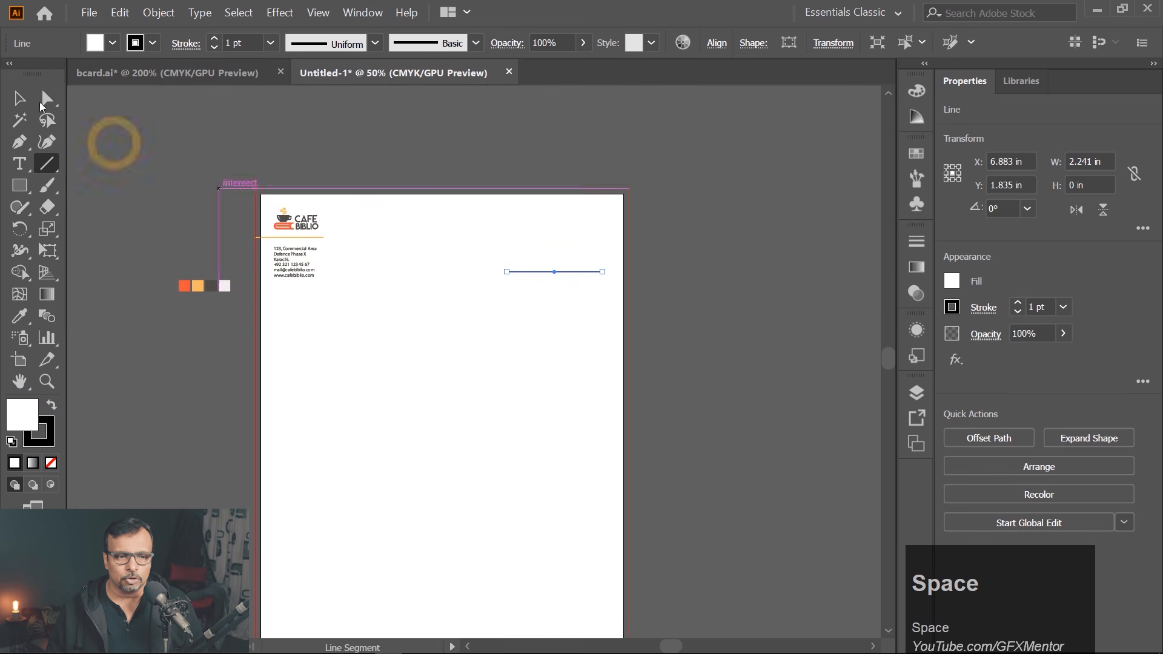
click(533, 307)
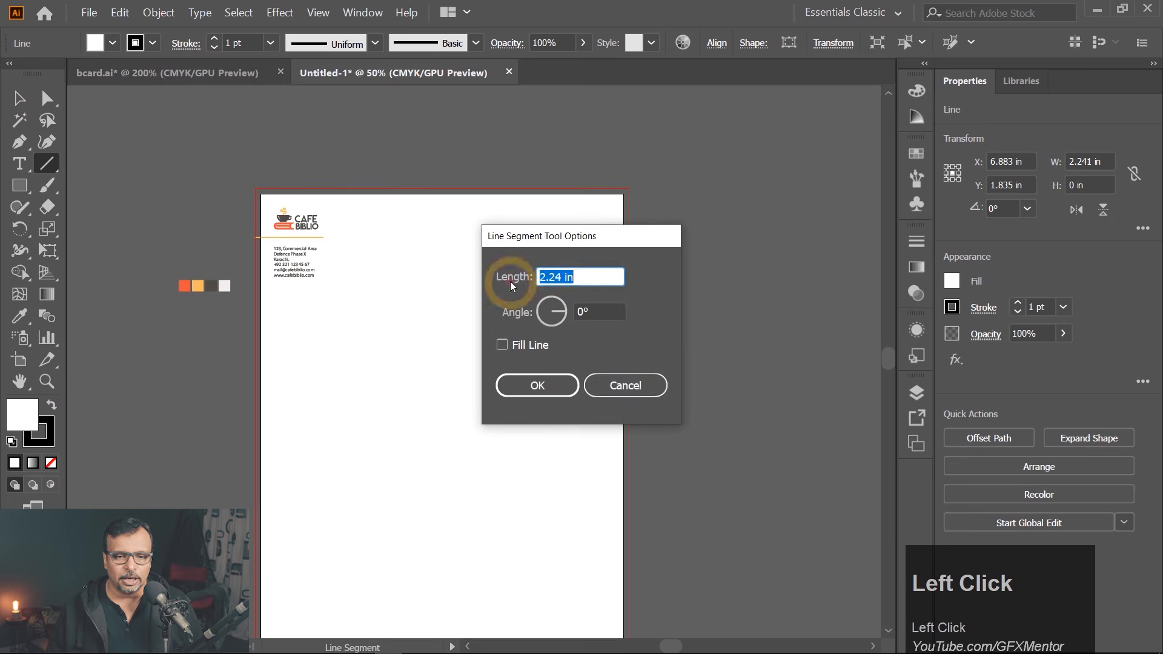
click(633, 385)
ctrl+click(568, 322)
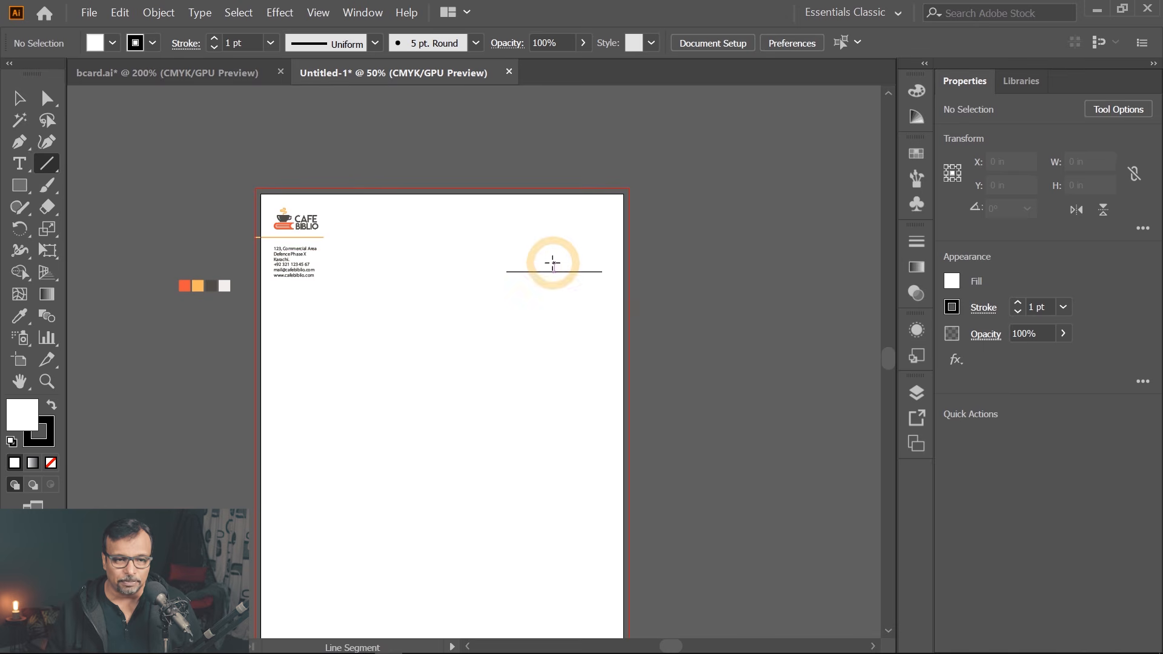
Delete the horizontal black line from the page's upper-right area
click(19, 98)
click(476, 243)
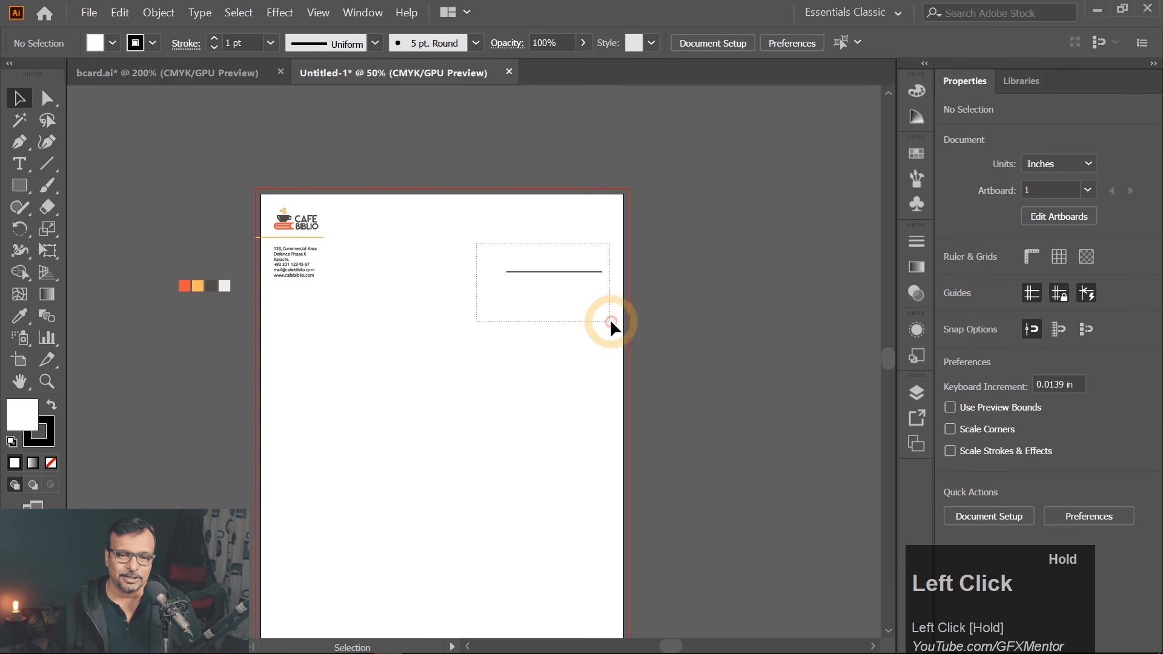
drag(645, 331, 654, 330)
key(BackSpace)
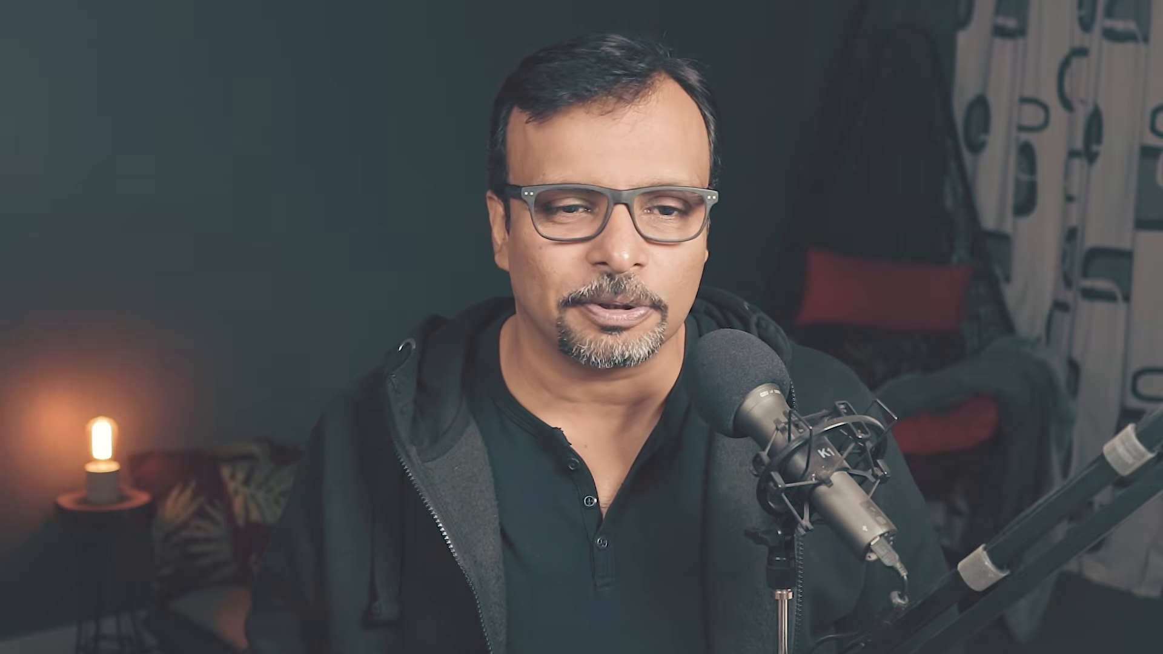
Duplicate the Letter artboard with its artwork to the right of the original, at about X 14.14 in, Y 5.5 in
key(space)
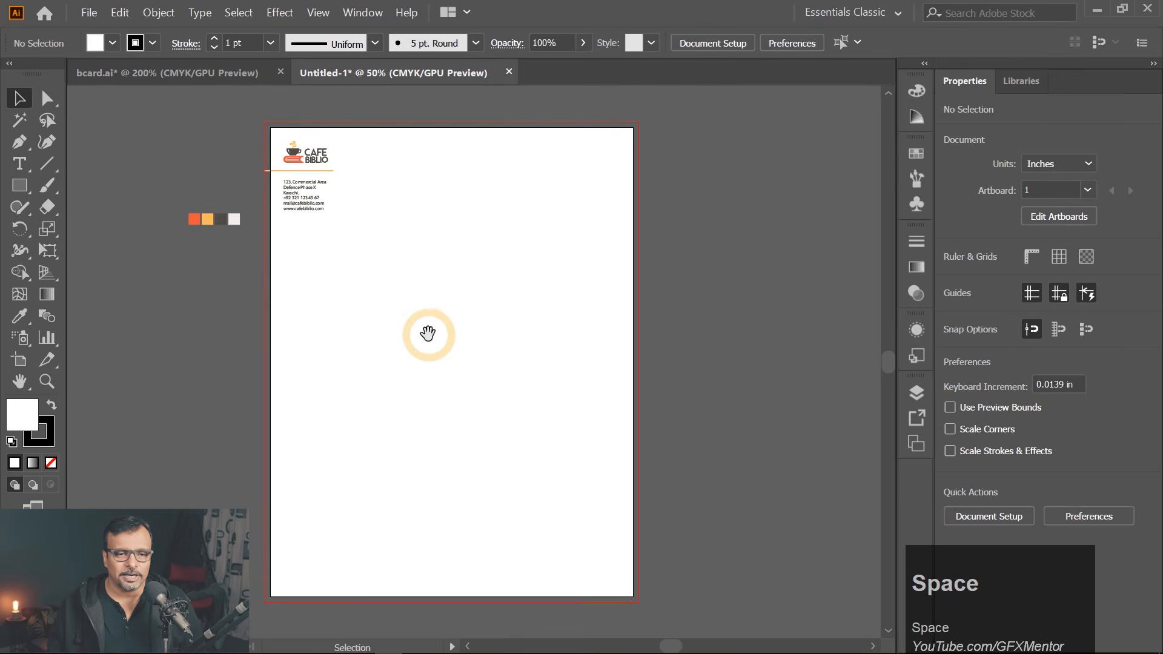
drag(427, 333, 260, 338)
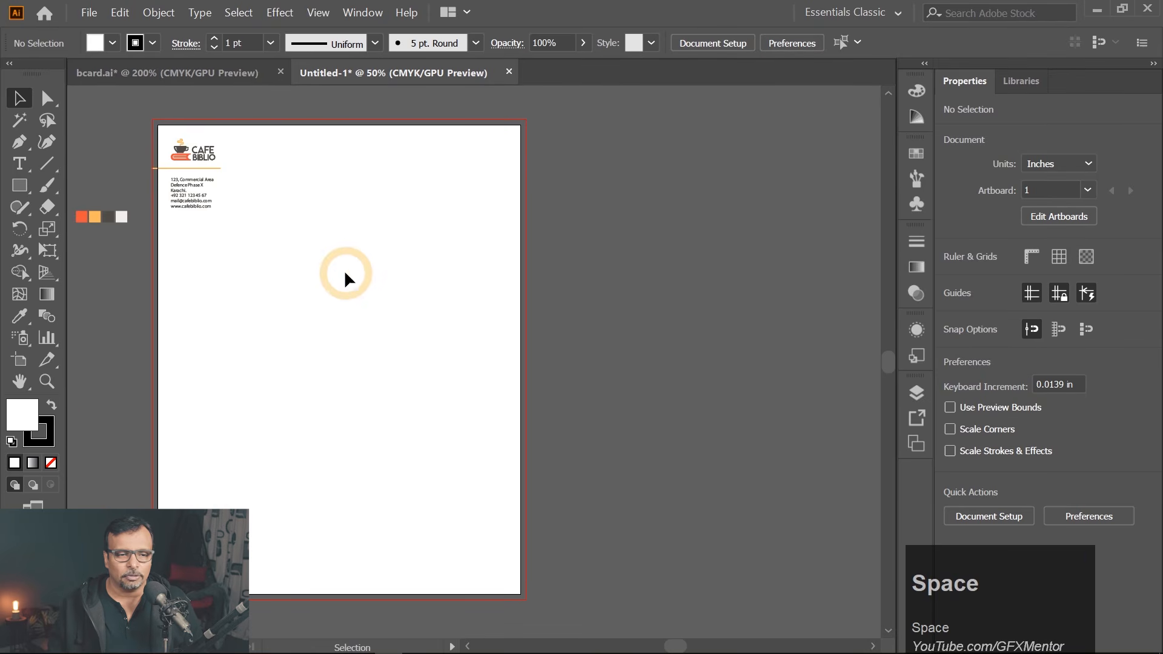
click(18, 361)
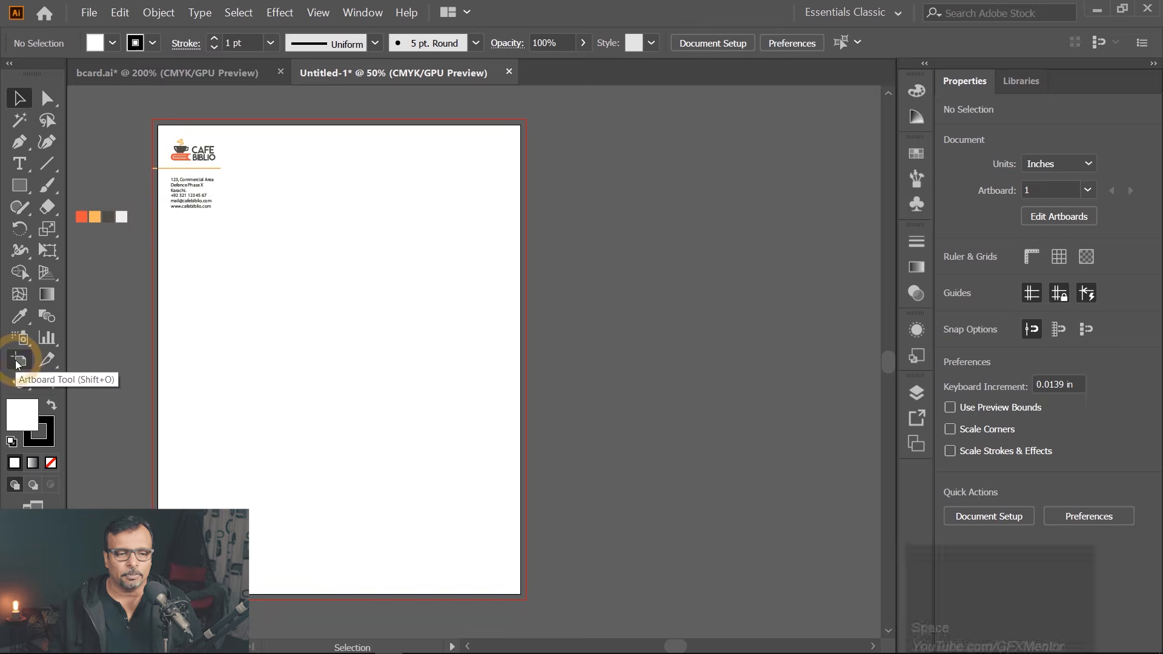
click(260, 384)
drag(241, 368, 481, 394)
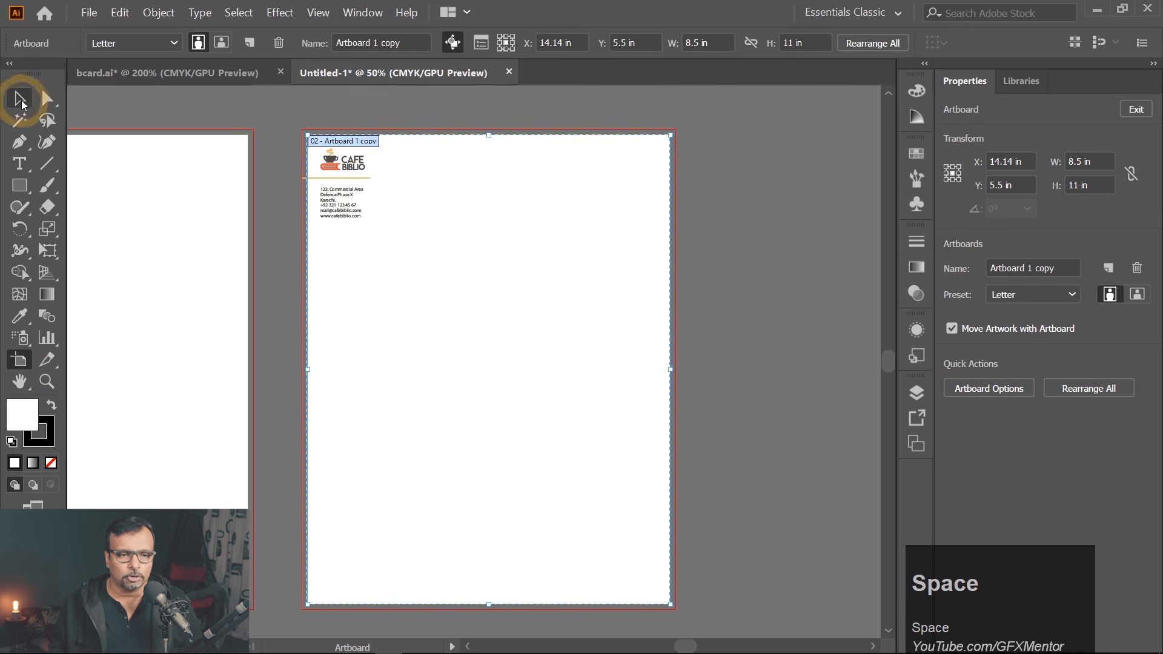
click(20, 100)
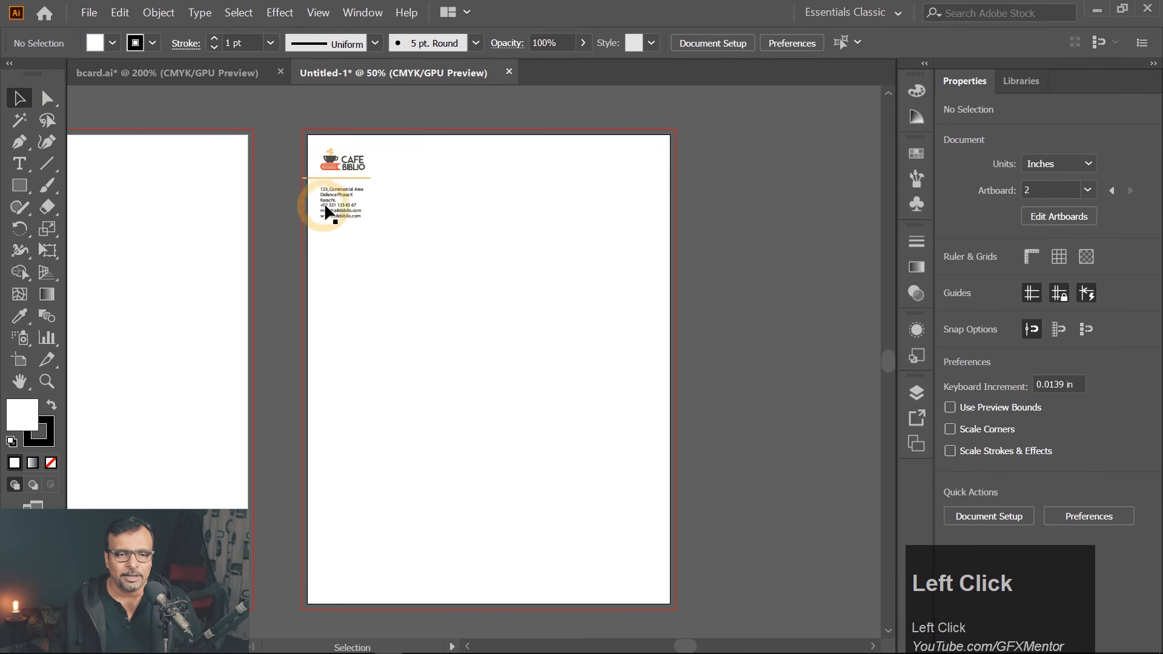
On the second artboard, move the contact details text to the upper-right corner, at about X 7.63 in, Y 0.79 in
drag(327, 210, 421, 226)
drag(610, 172, 618, 171)
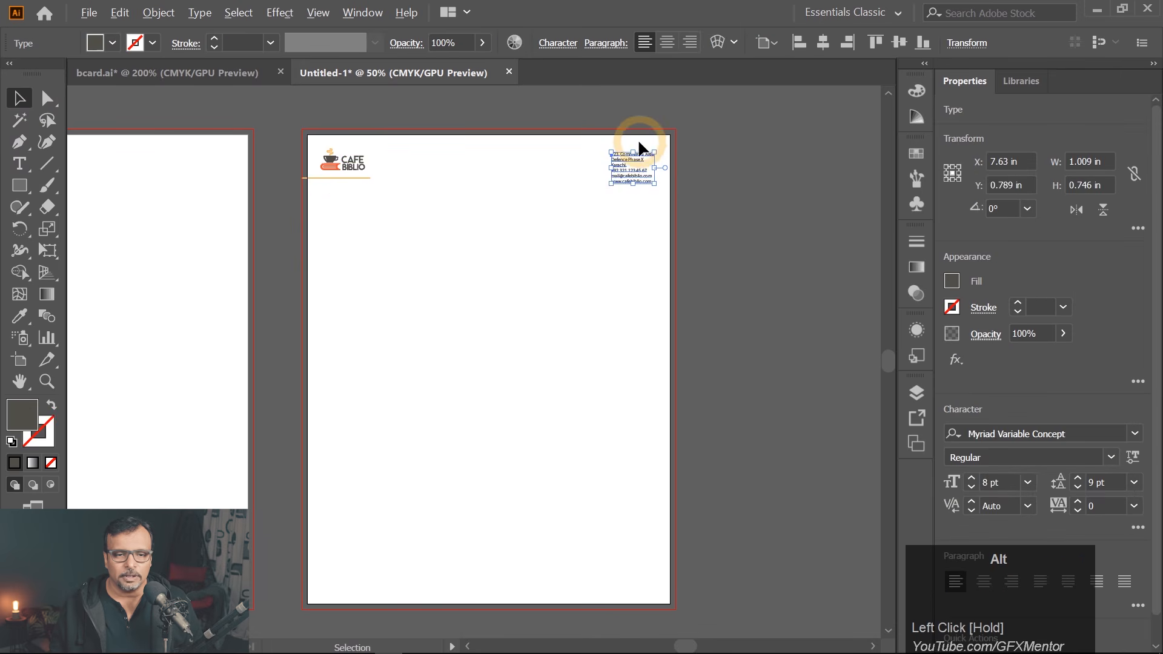
Right-align the contact details text on the second artboard
scroll(646, 158, up, 4)
drag(570, 200, 481, 327)
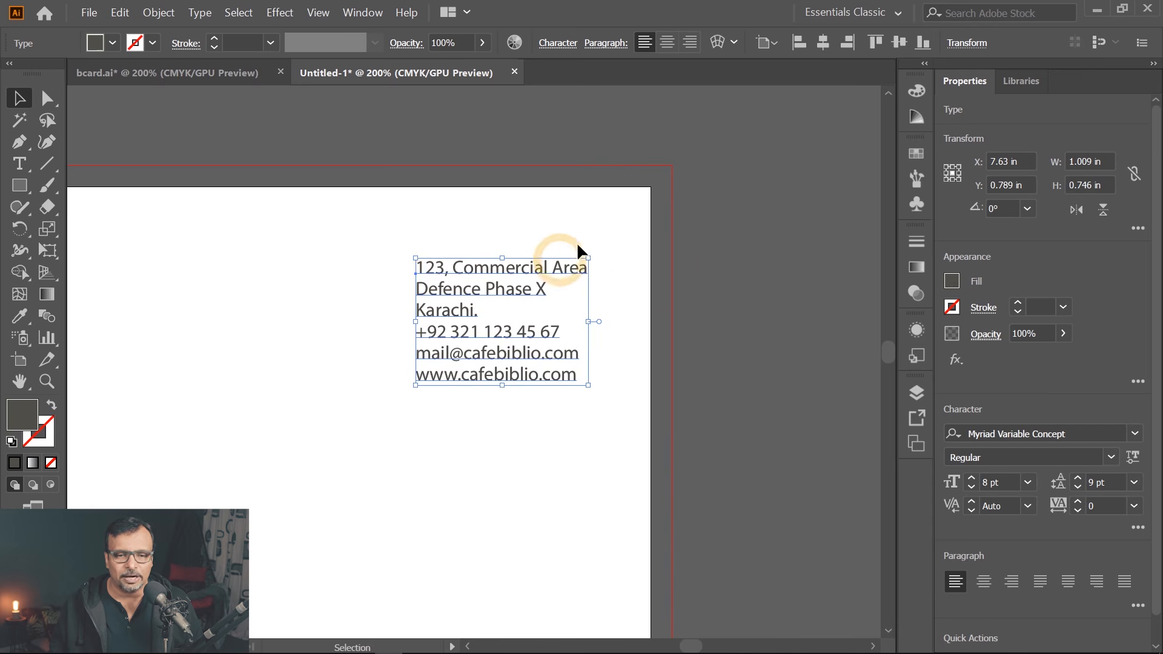
click(690, 43)
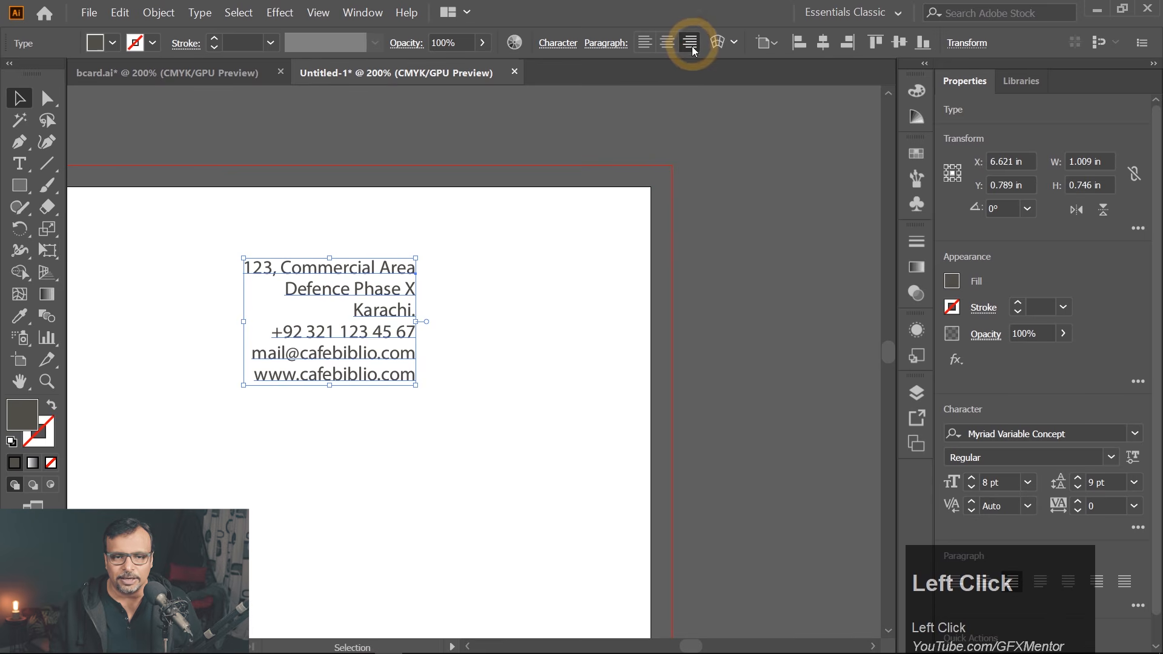
key(F10)
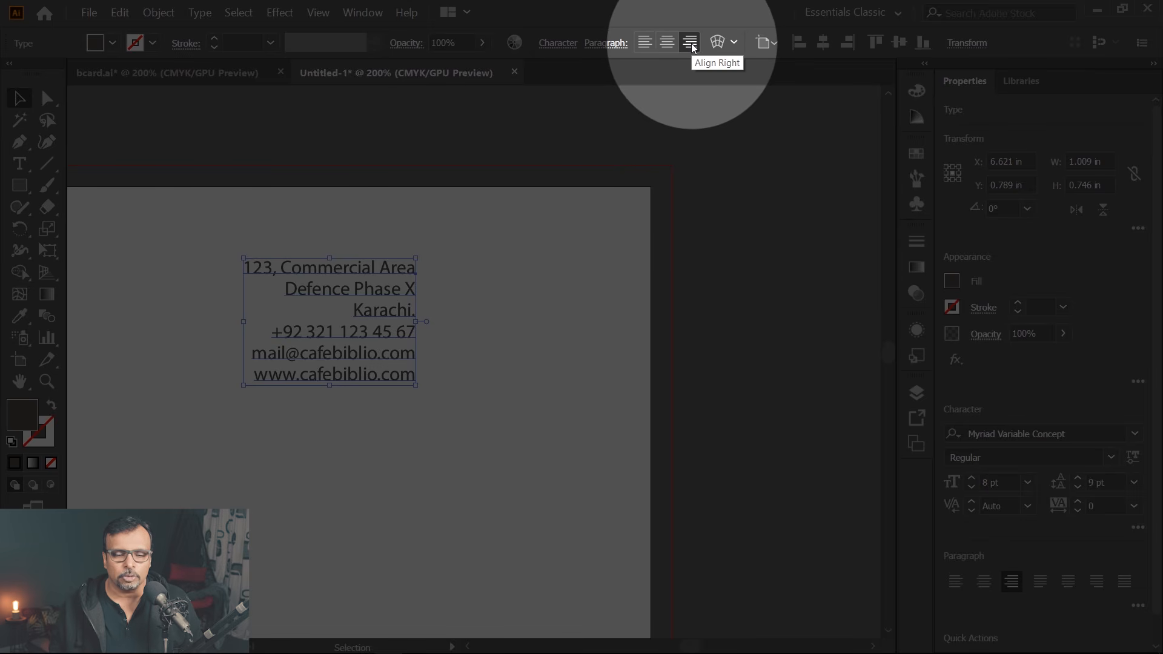
key(F10)
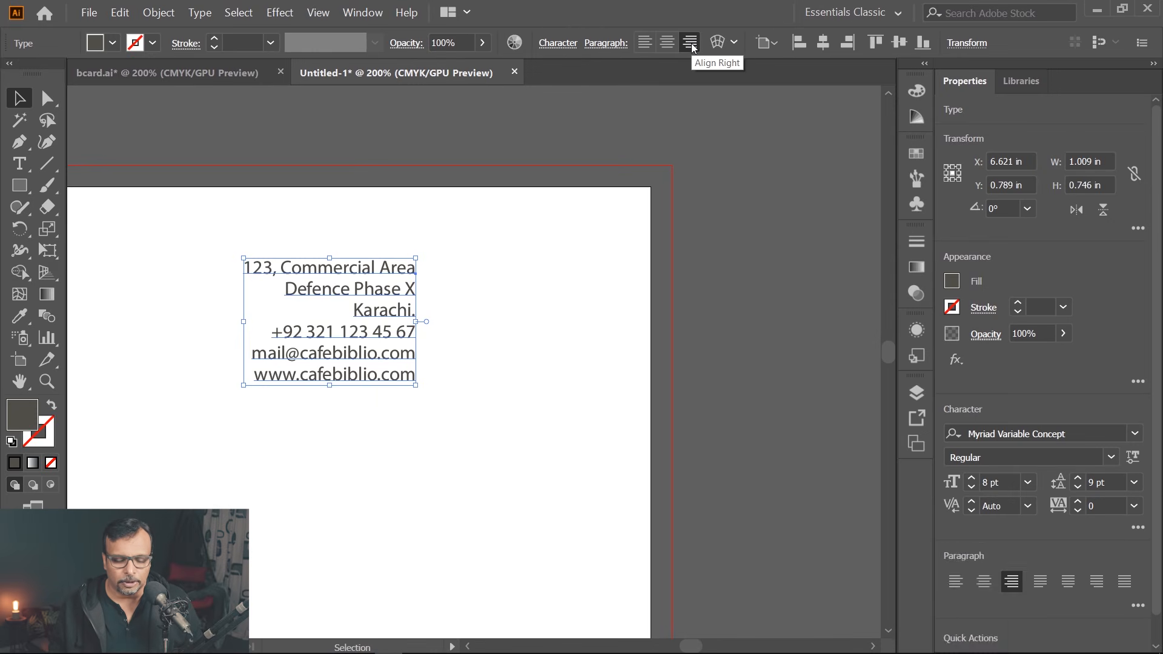
key(ctrl)
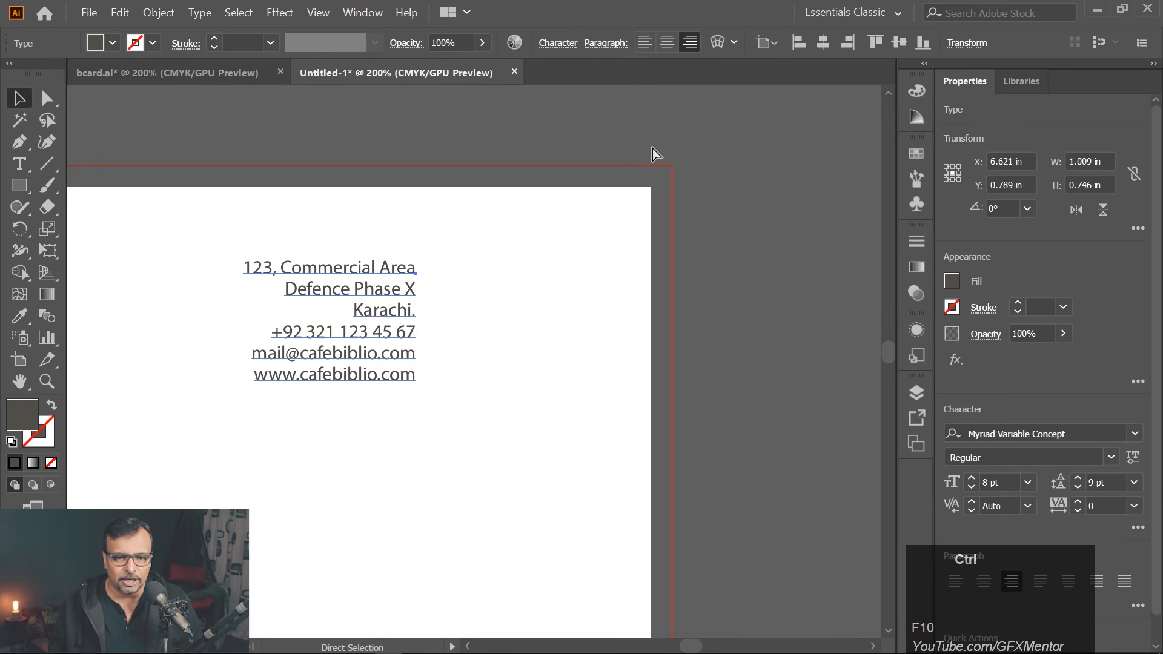
Display the paragraph settings and move the contact details text near the page's right edge, at about X 7.70 in, Y 0.79 in
key(ctrl+t)
drag(579, 532, 660, 169)
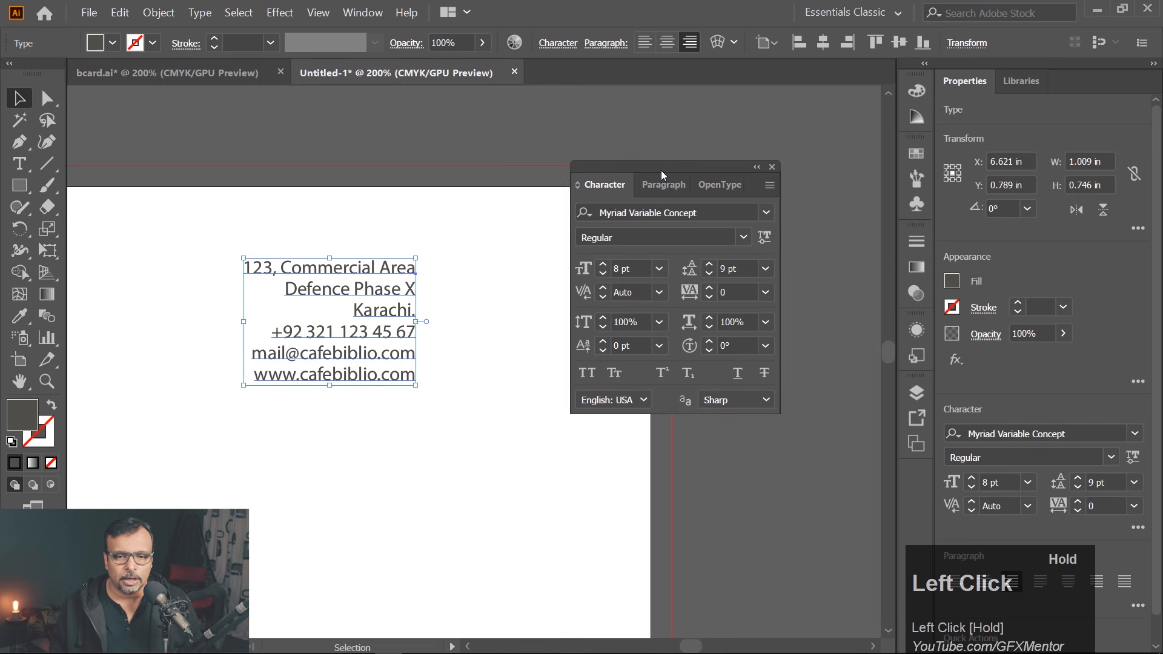
click(656, 187)
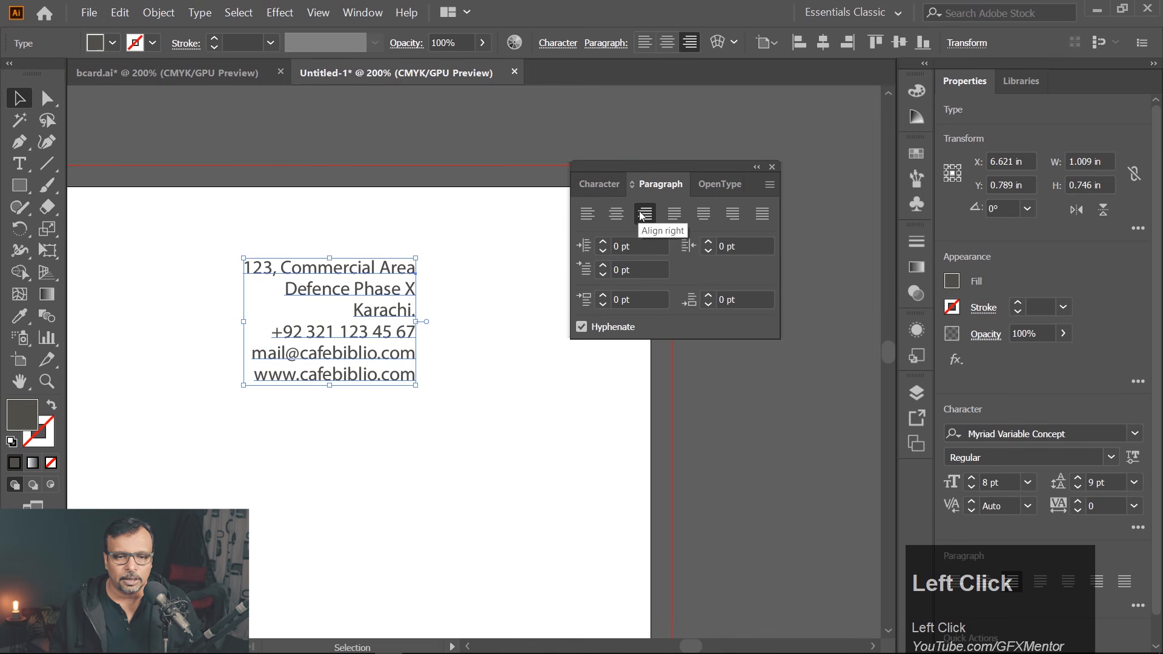
drag(660, 165, 792, 155)
drag(328, 342, 543, 326)
click(686, 357)
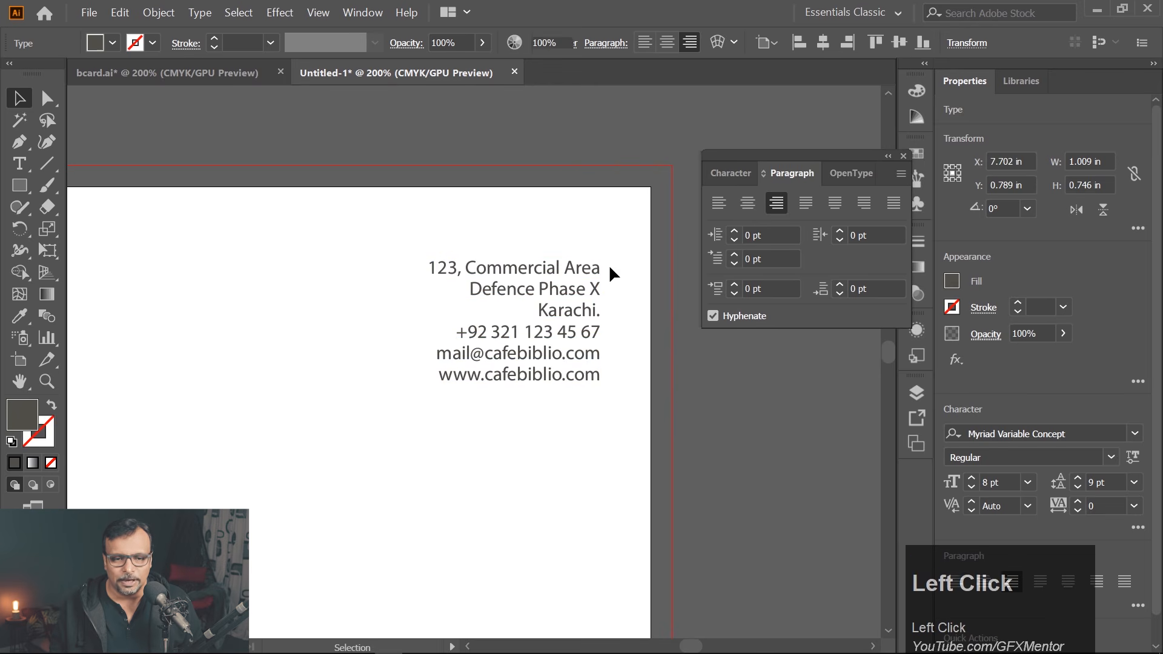
Move the second artboard's orange line down and enlarge the logo to about 1.59 × 0.76 in, keeping it in the upper-left corner
alt+scroll(605, 380, down, 3)
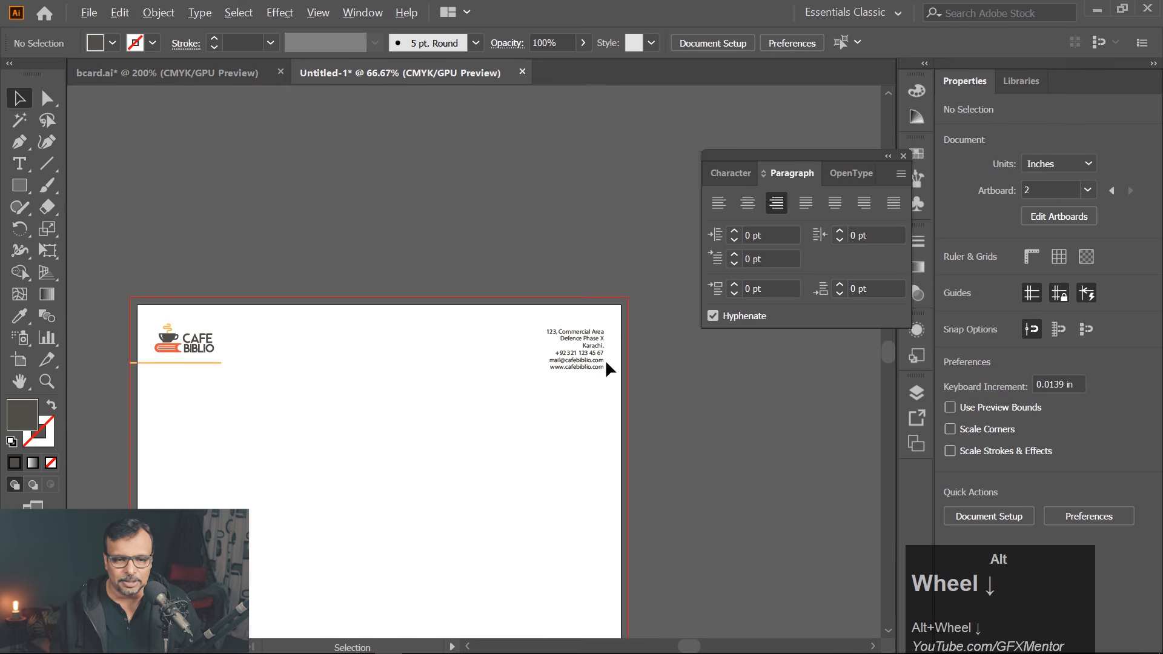
drag(435, 391, 502, 381)
drag(255, 359, 255, 450)
drag(258, 340, 553, 316)
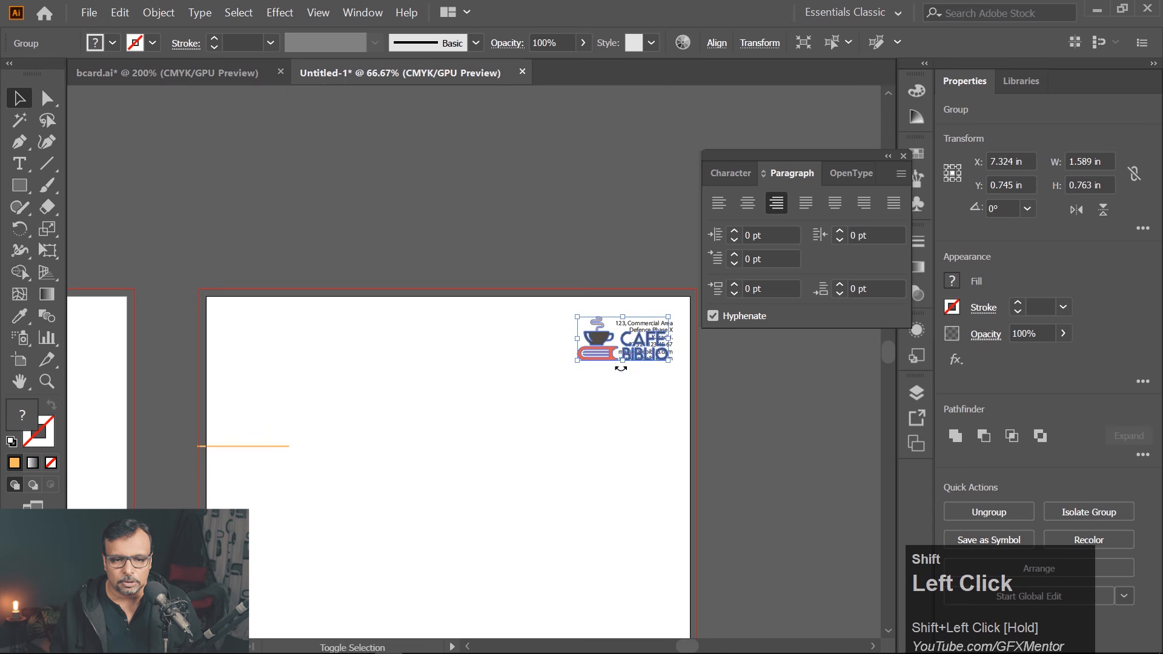
scroll(658, 362, up, 4)
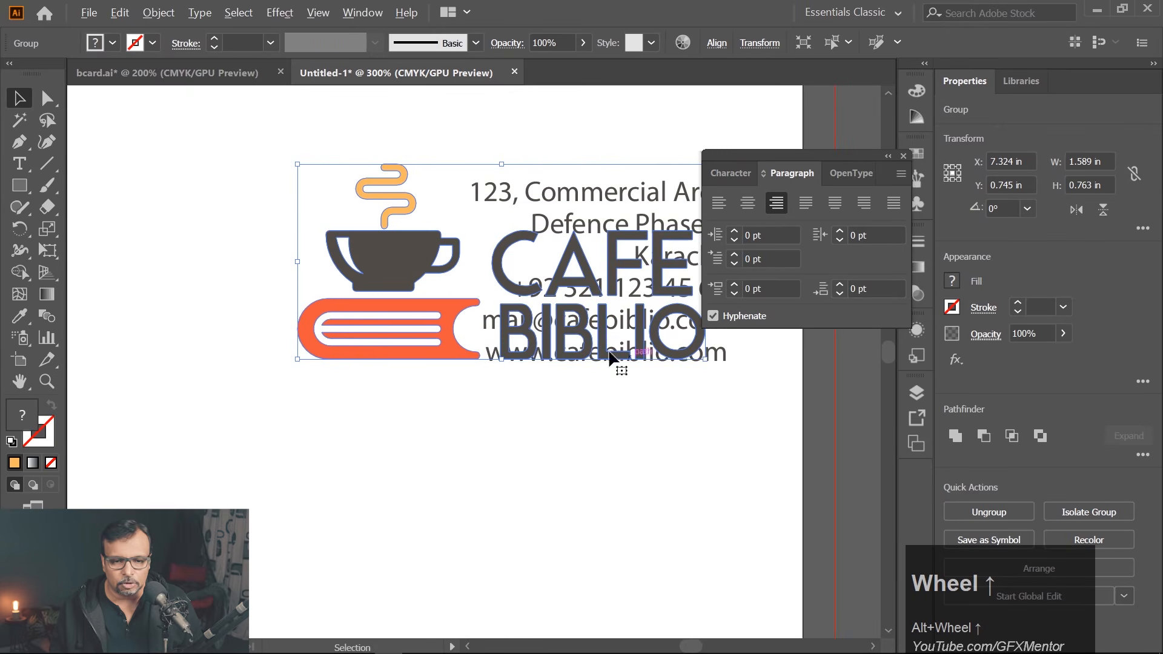
drag(597, 320, 334, 358)
Stretch the orange line into a full-width bar about 8.76 × 0.18 in beneath the logo and contact details, at about Y 1.32 in
scroll(599, 349, down, 5)
click(405, 418)
drag(337, 408, 845, 352)
scroll(367, 354, up, 4)
key(space)
drag(736, 423, 751, 372)
scroll(419, 376, down, 4)
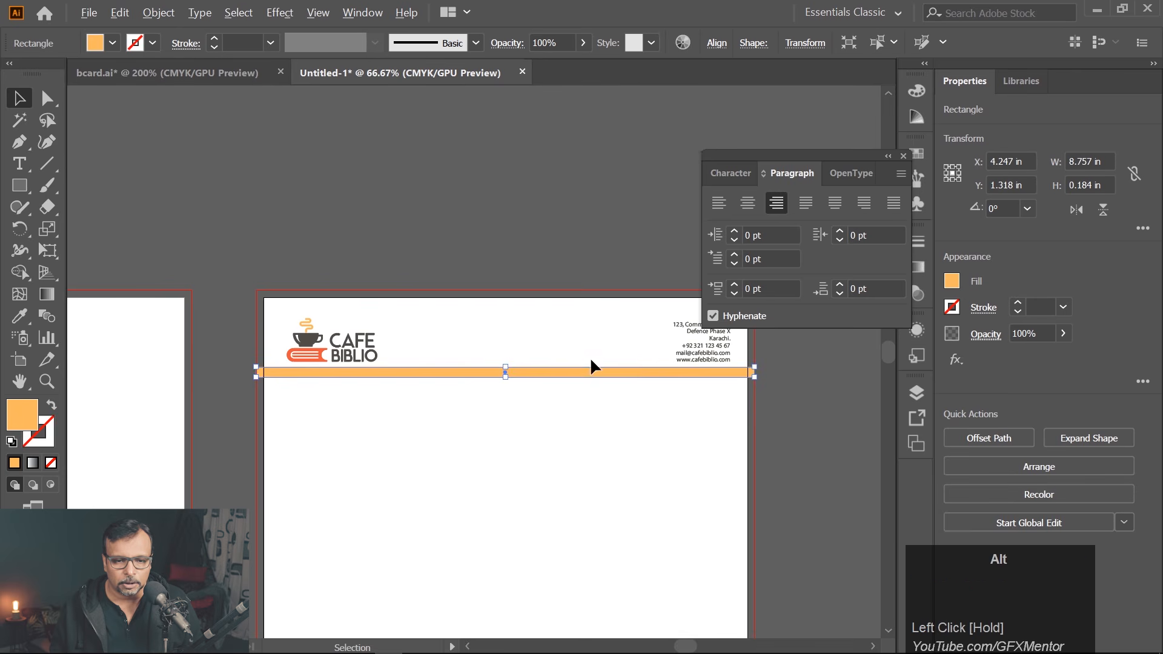
Thin the orange bar to about 0.07 in high, at about Y 1.26 in
scroll(591, 361, up, 2)
drag(405, 400, 403, 385)
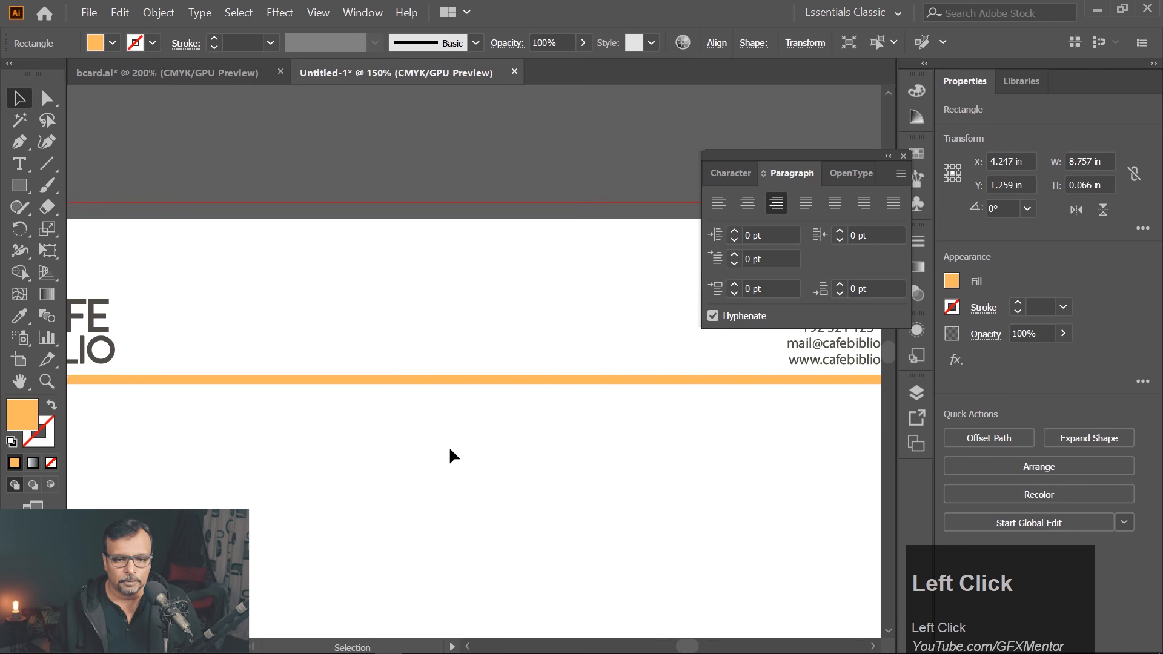
click(449, 446)
scroll(447, 417, down, 2)
drag(189, 438, 431, 442)
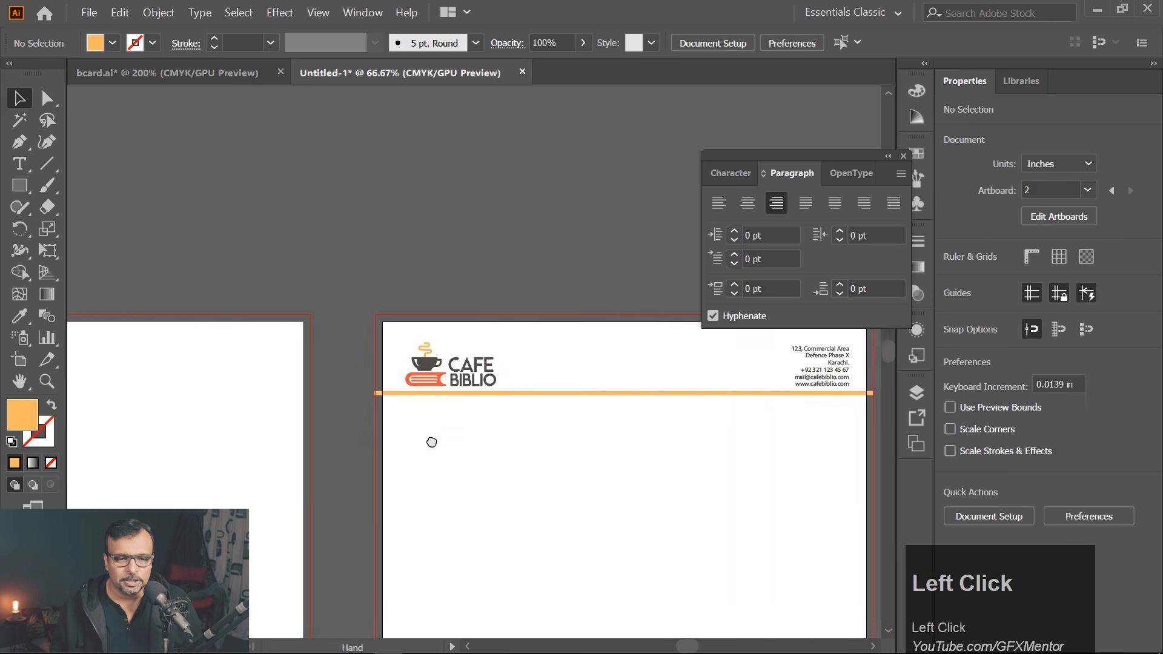
Align both ends of the orange bar exactly with the second artboard's left and right bleed lines
scroll(380, 394, up, 6)
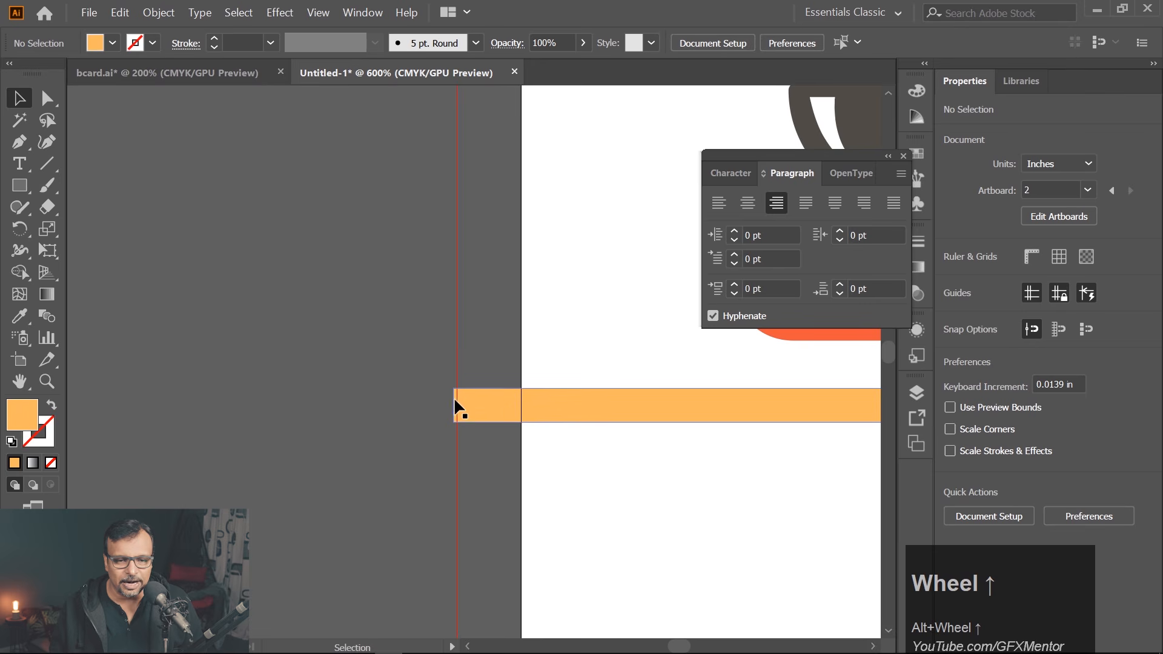
drag(471, 403, 475, 403)
scroll(458, 404, down, 2)
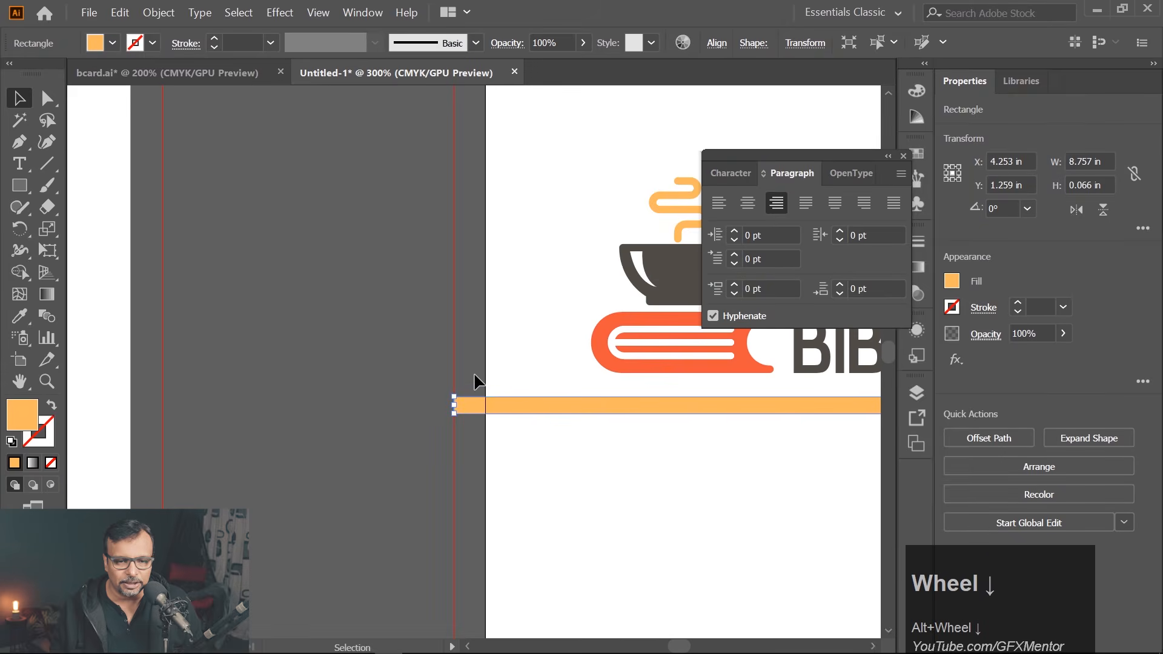
drag(701, 464, 148, 475)
drag(468, 481, 148, 488)
drag(790, 468, 160, 492)
drag(649, 498, 163, 495)
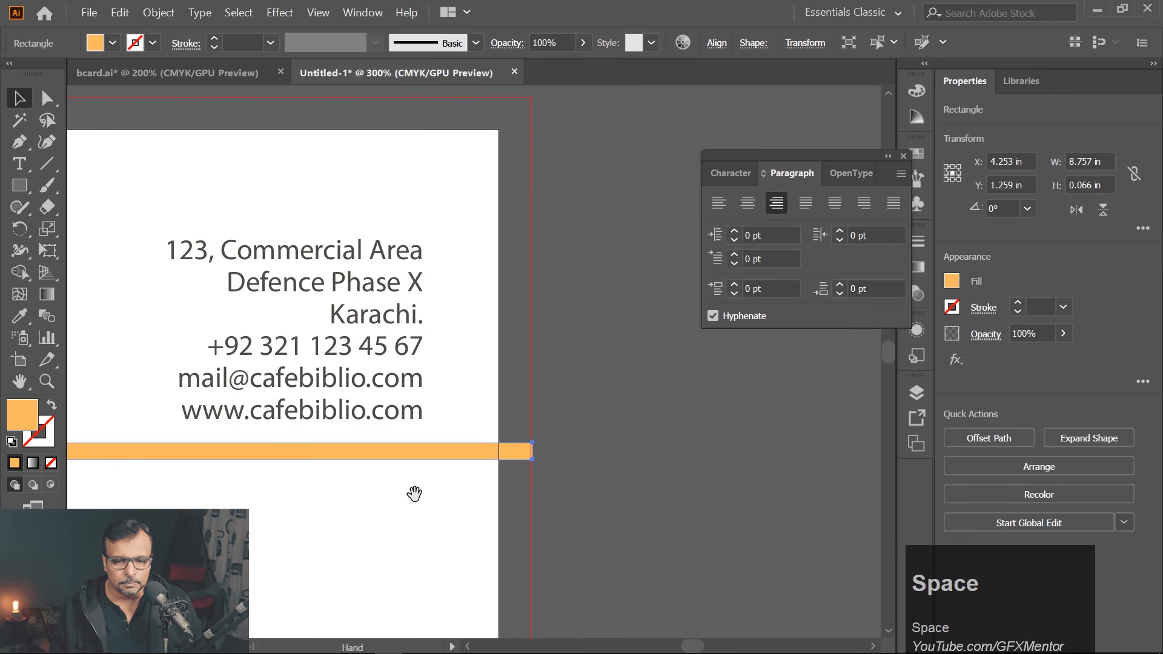
scroll(503, 458, up, 4)
drag(618, 434, 608, 433)
click(678, 449)
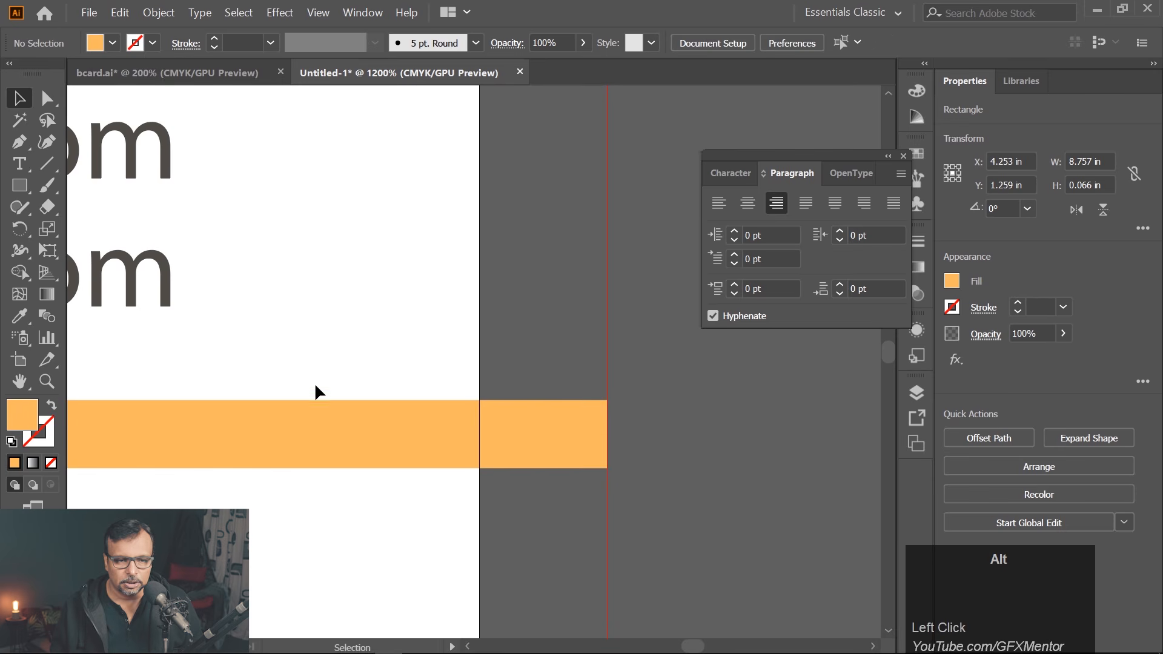
View the letterhead without panels, lower the orange bar slightly beneath the logo and contact details, and bring the panels back
scroll(398, 358, down, 8)
key(space)
drag(283, 459, 553, 347)
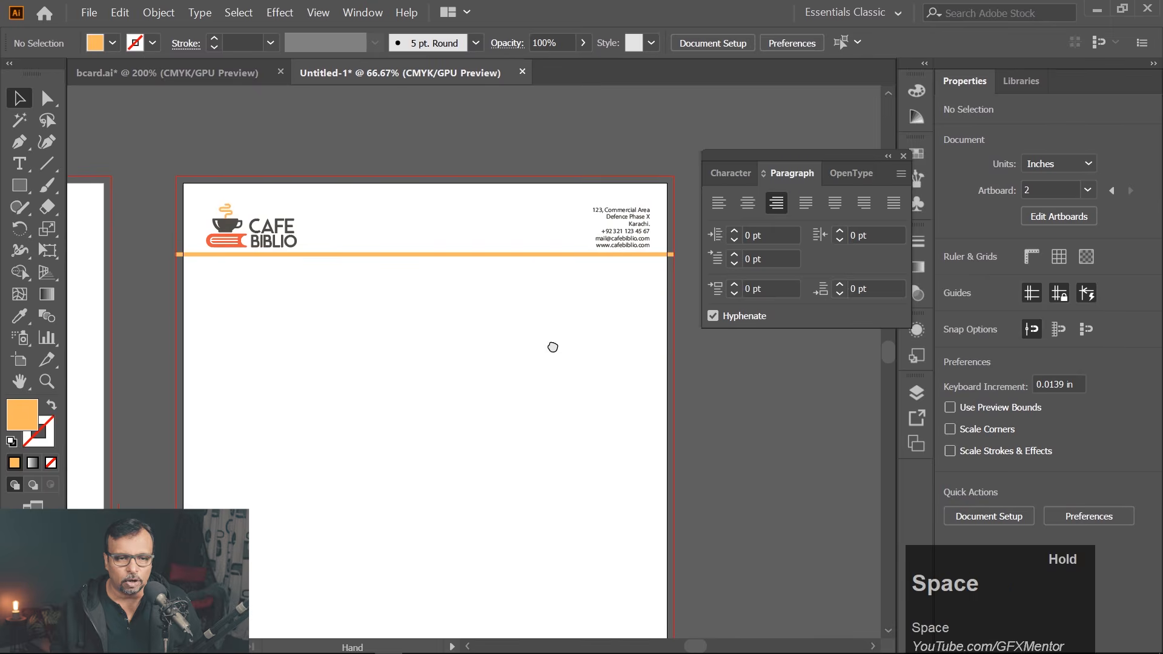
scroll(457, 336, down, 2)
drag(352, 419, 470, 423)
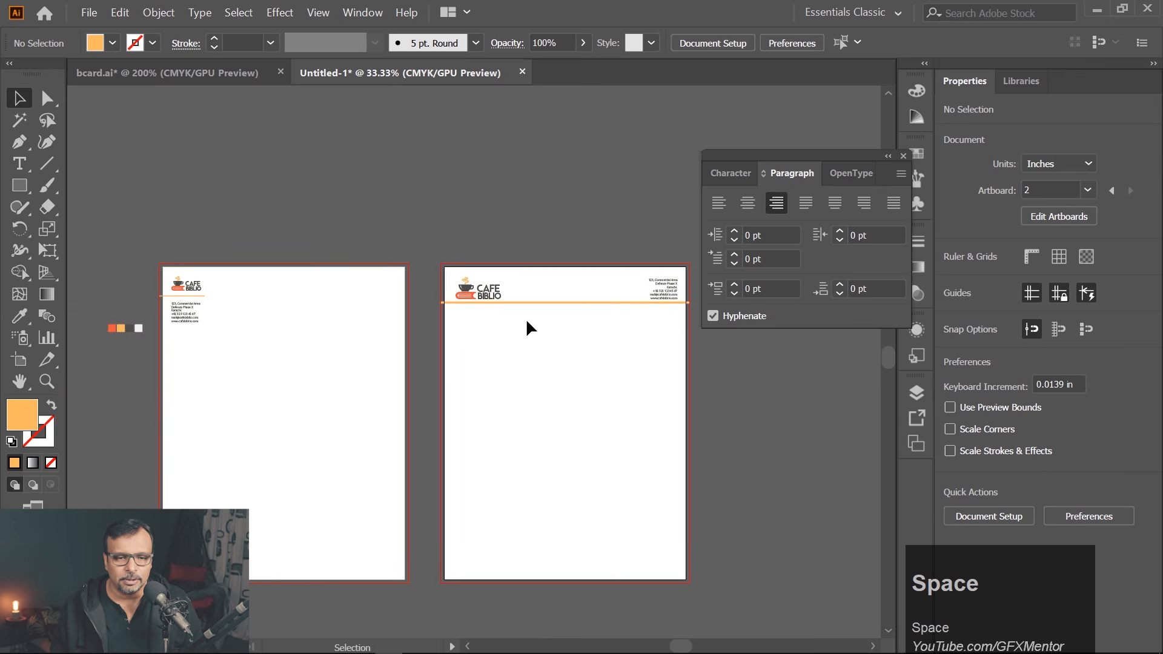
scroll(509, 257, up, 3)
key(Tab)
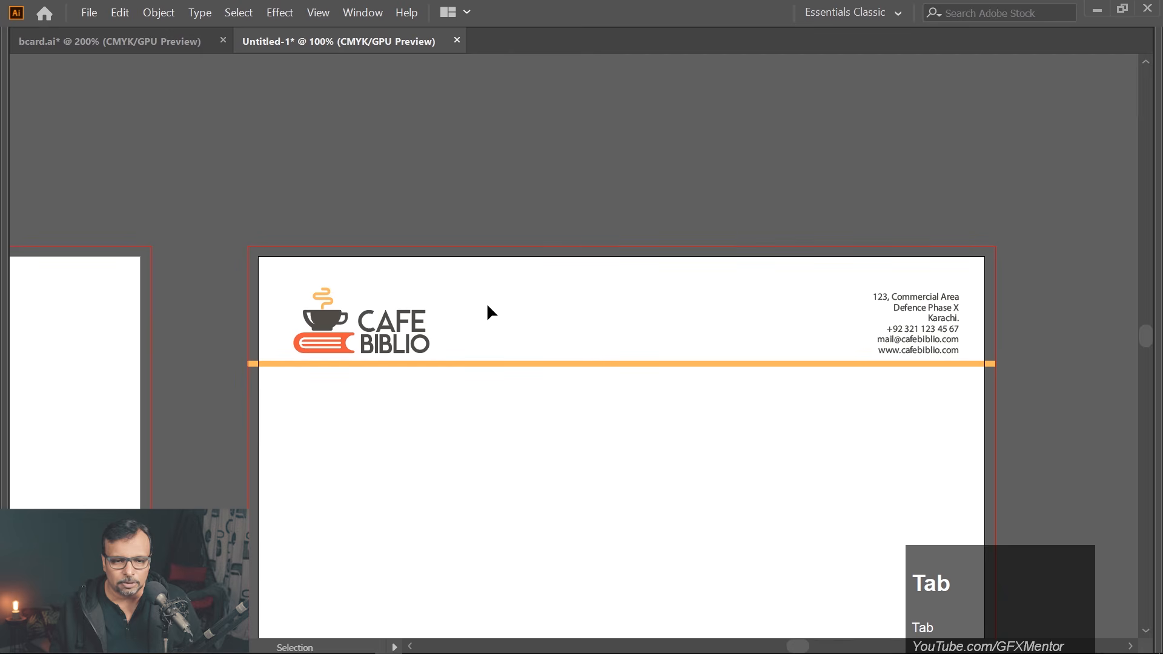
drag(574, 364, 577, 377)
click(602, 436)
scroll(453, 402, down, 4)
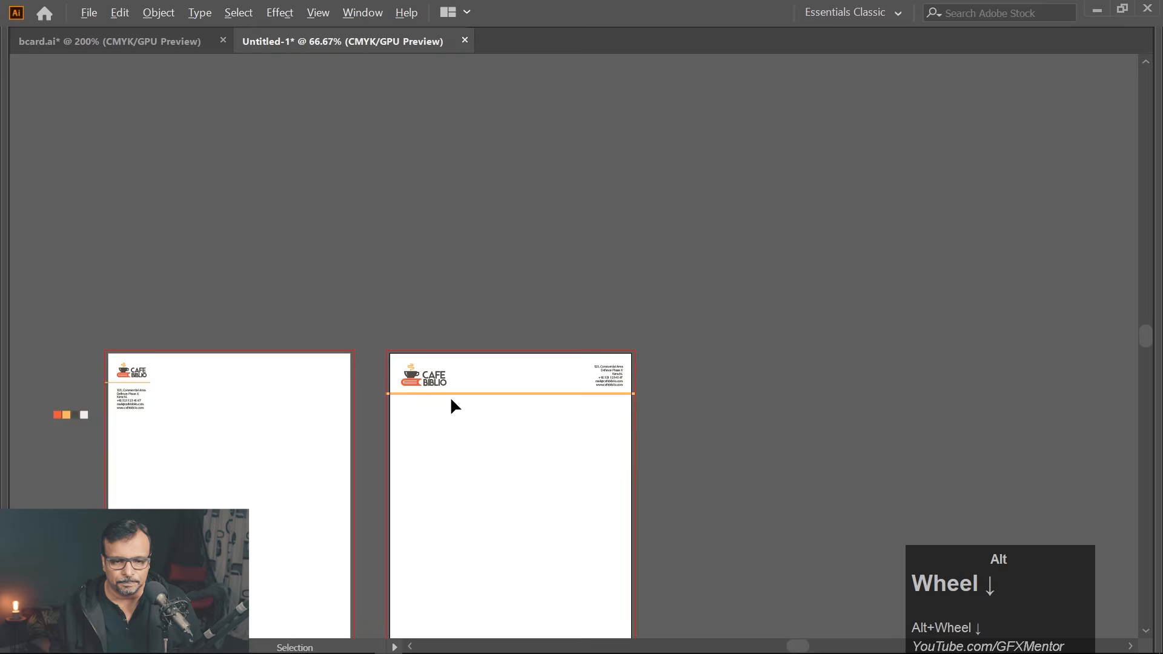
drag(490, 458, 493, 375)
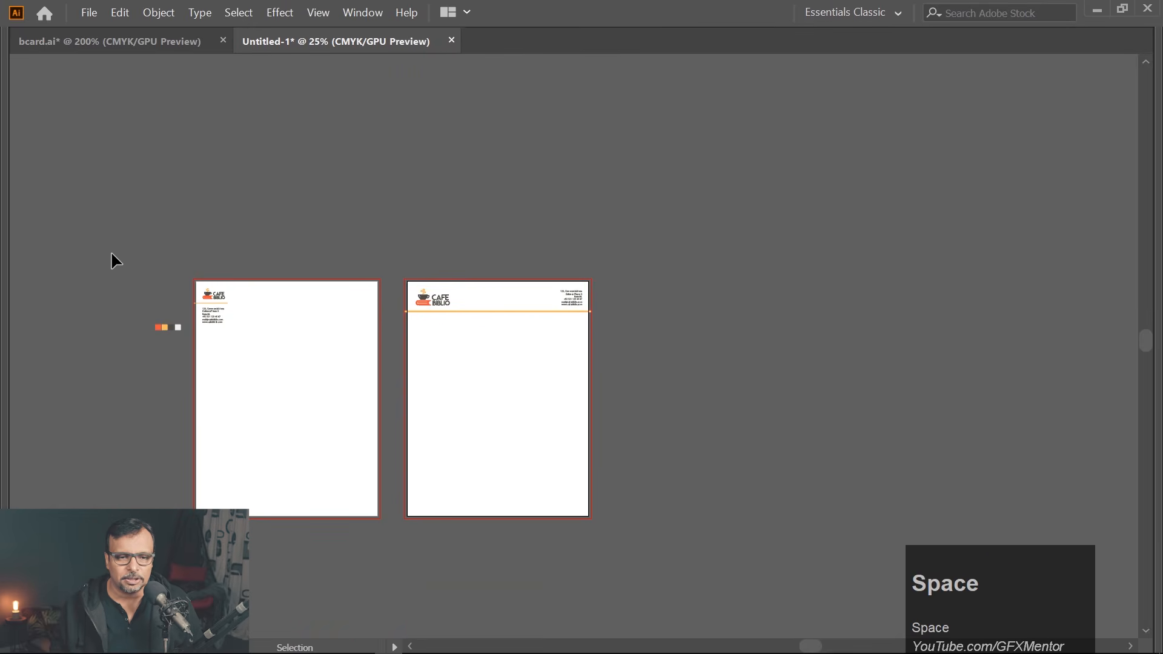
key(Tab)
click(290, 338)
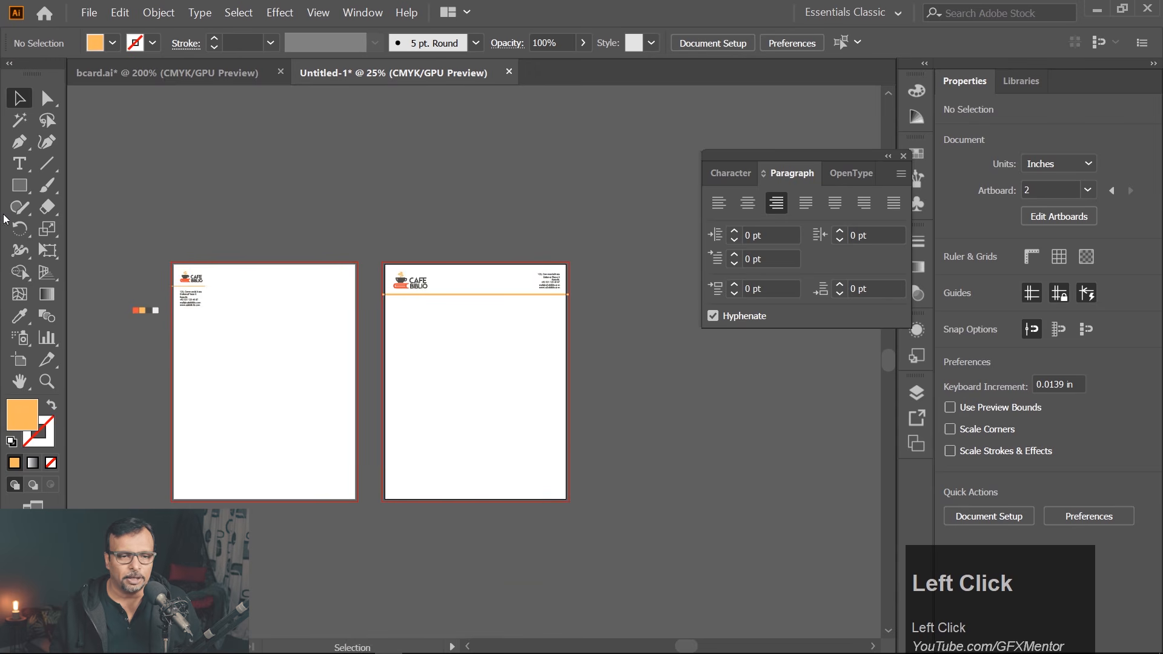
Draw an orange rectangle about 7.62 × 8.46 in over the second artboard's blank writing area and undo it
click(20, 185)
drag(393, 307, 556, 488)
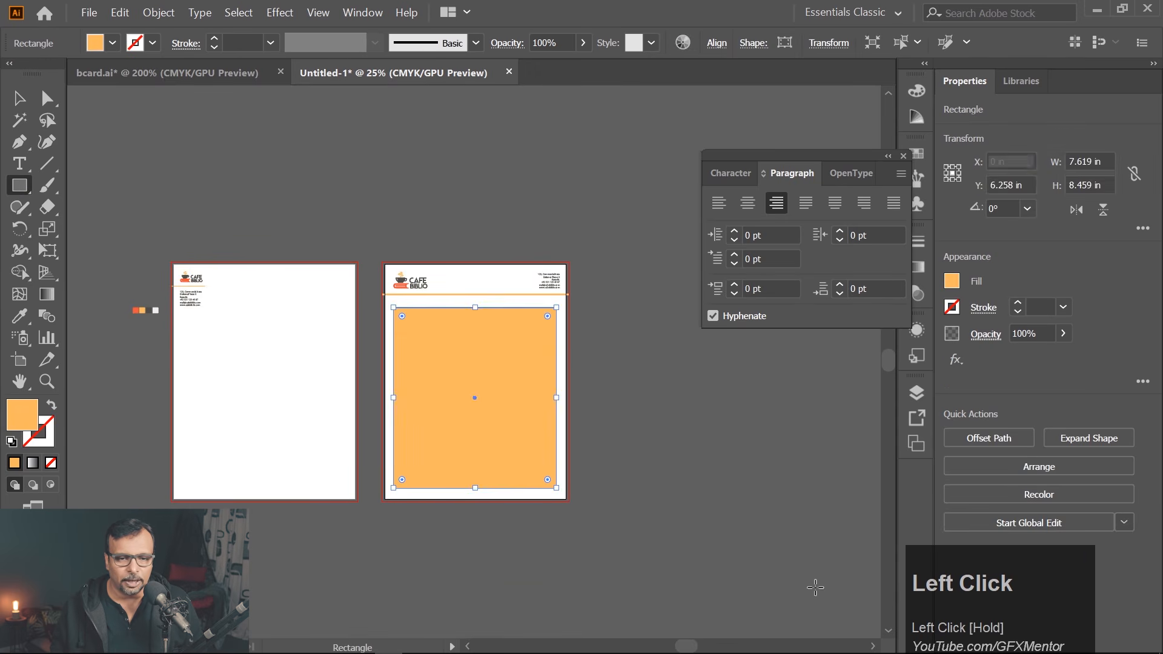
key(ctrl+z)
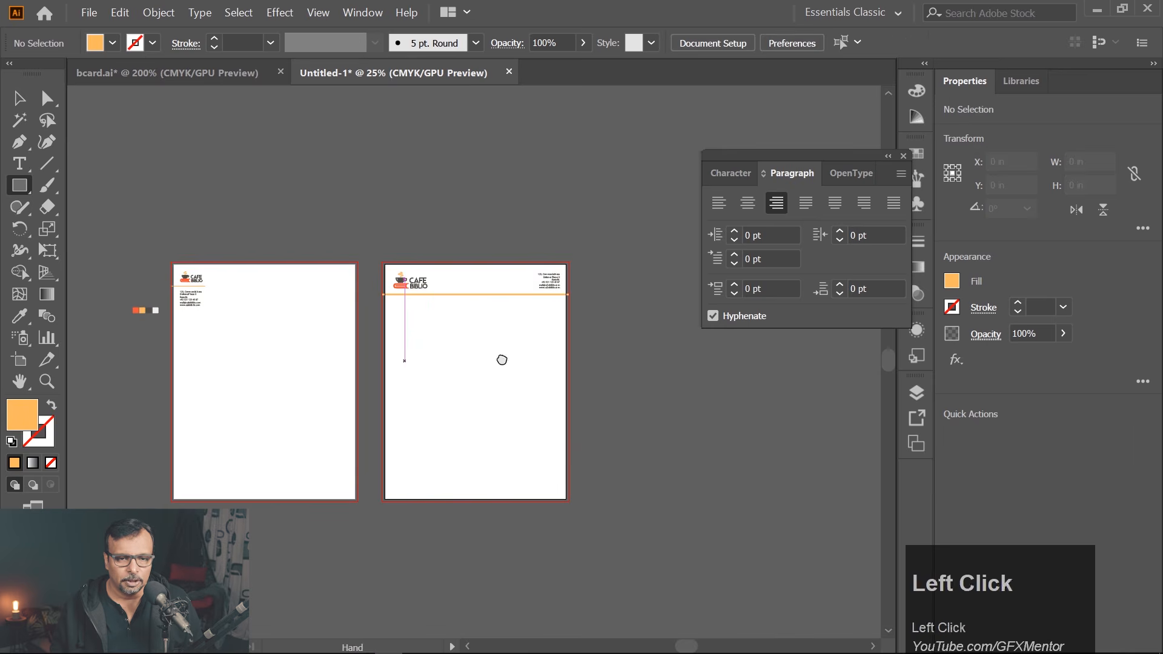
drag(502, 360, 427, 345)
click(19, 98)
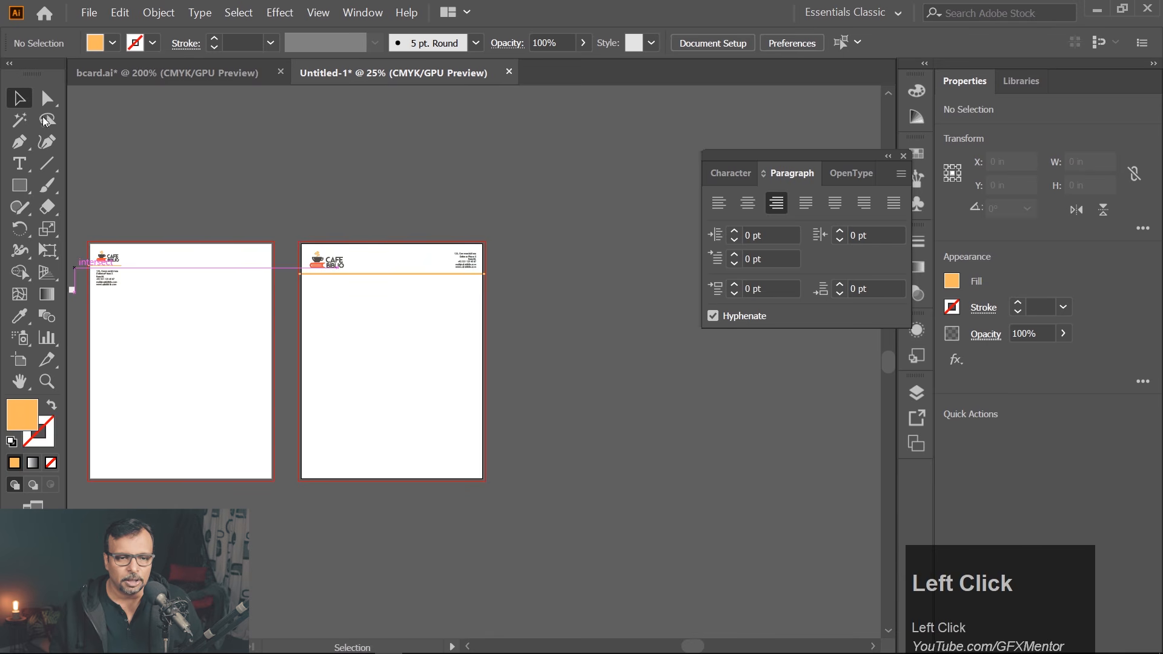
Duplicate the first artboard's logo onto the blank page area, at about X 3.26 in, Y 2.24 in
drag(242, 319, 420, 293)
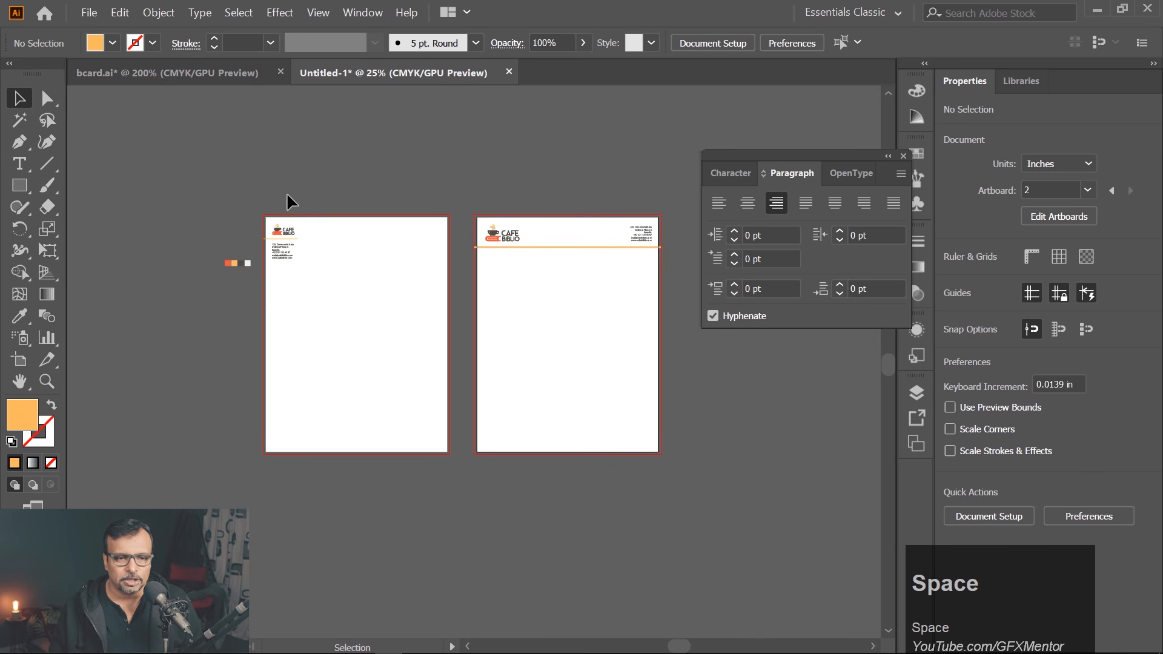
scroll(272, 219, up, 4)
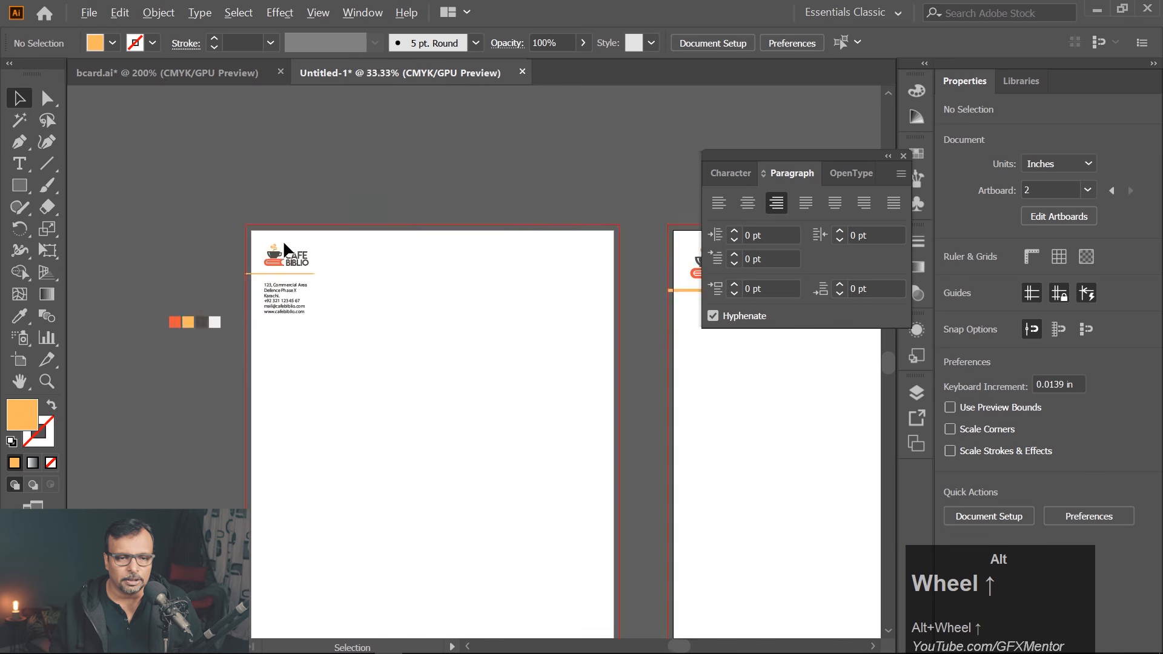
drag(259, 272, 484, 415)
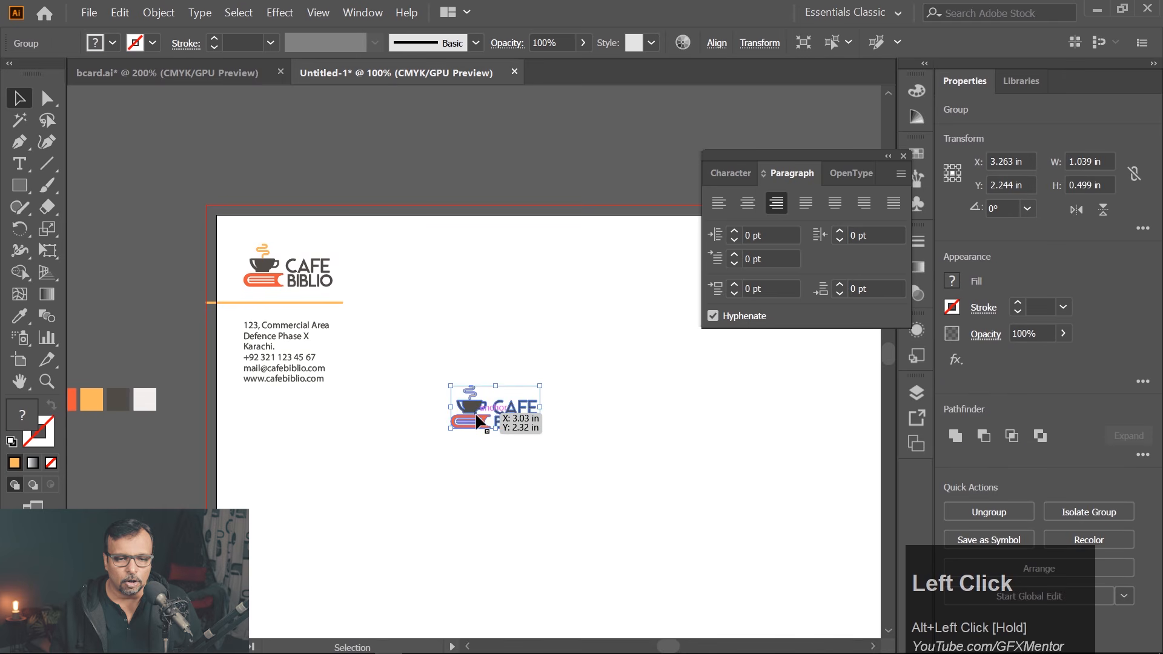
Ungroup the logo copy and delete its CAFE BIBLIO lettering, keeping only the cup-and-book icon
right_click(476, 413)
click(526, 523)
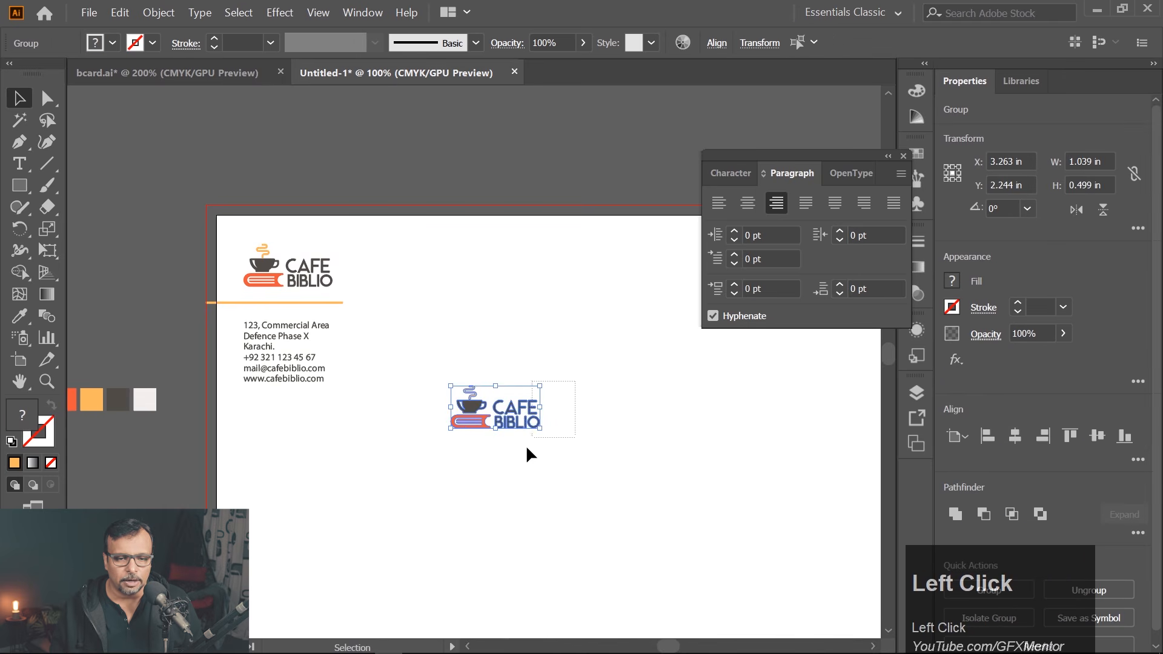
drag(527, 448, 524, 454)
key(BackSpace)
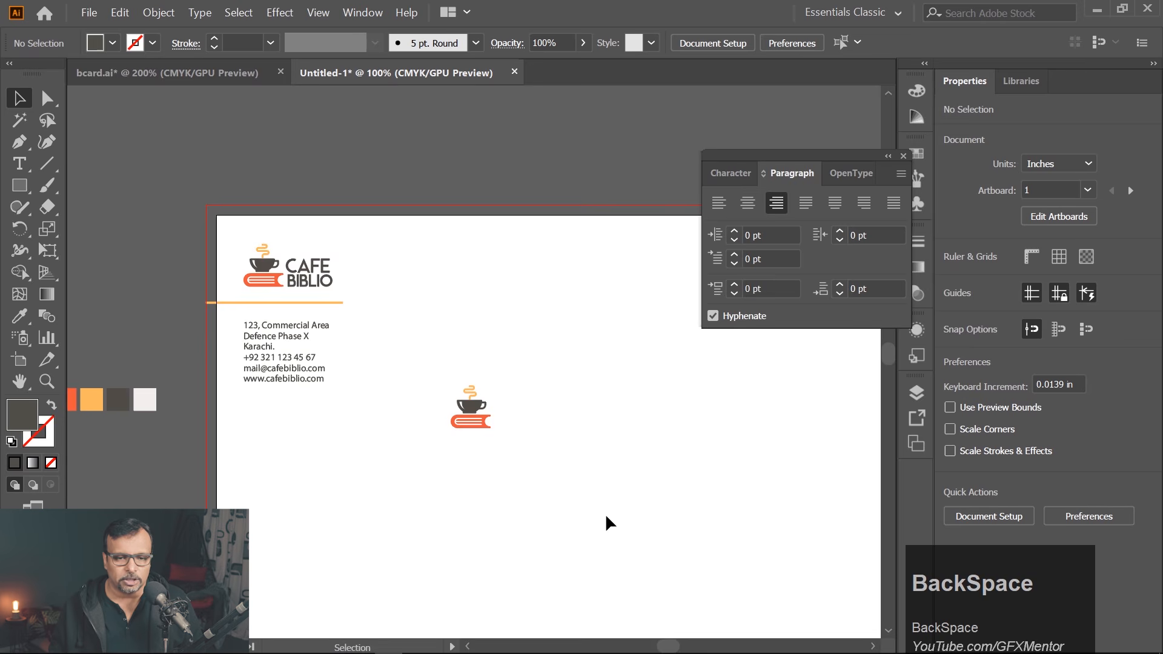
Enlarge the cup-and-book icon to about 4.79 × 5.13 in and place it across the first artboard's right edge, at about X 8.63 in, Y 6.22 in
click(462, 407)
scroll(492, 464, down, 2)
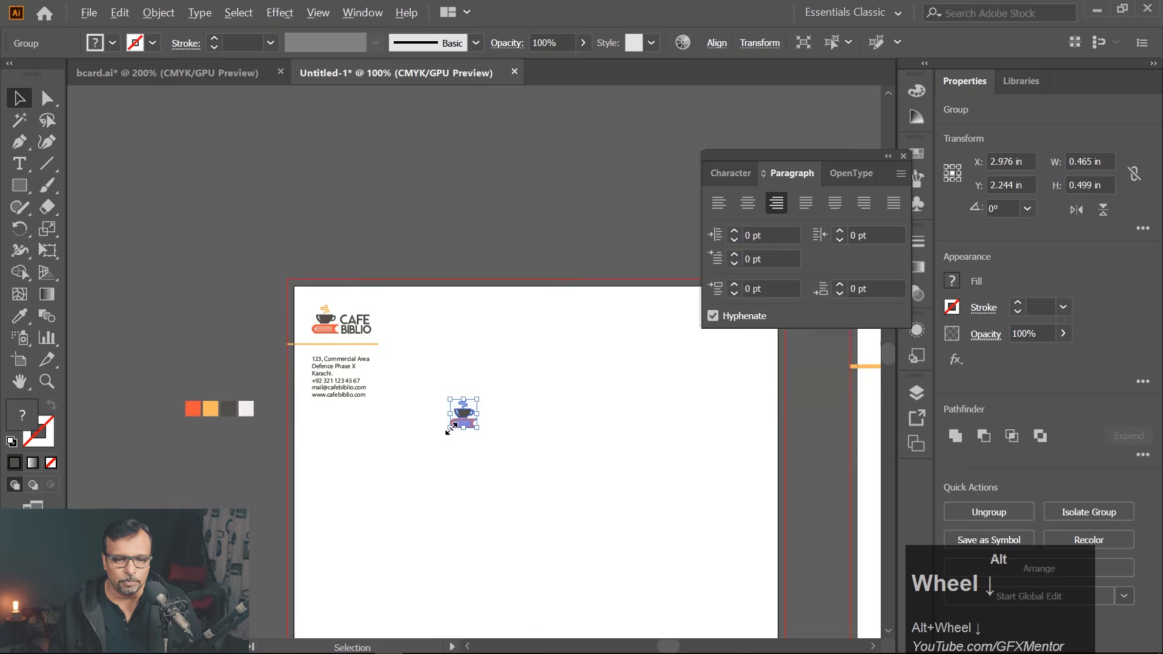
drag(492, 466, 484, 424)
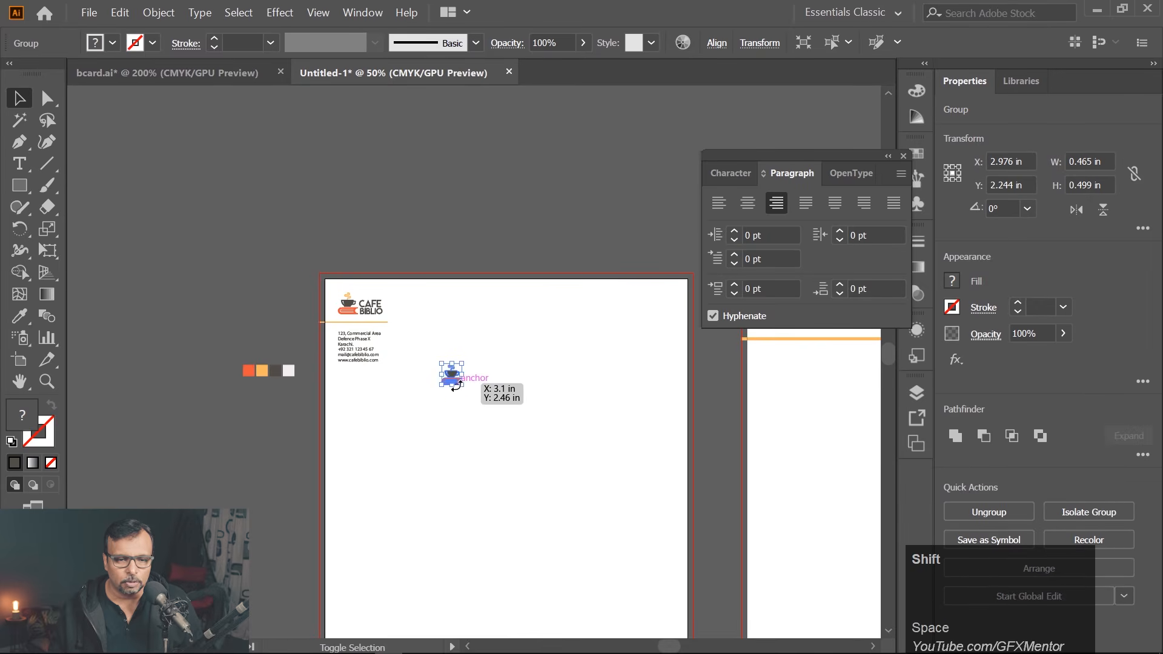
drag(458, 386, 466, 391)
shift+drag(674, 584, 639, 448)
drag(506, 316, 651, 383)
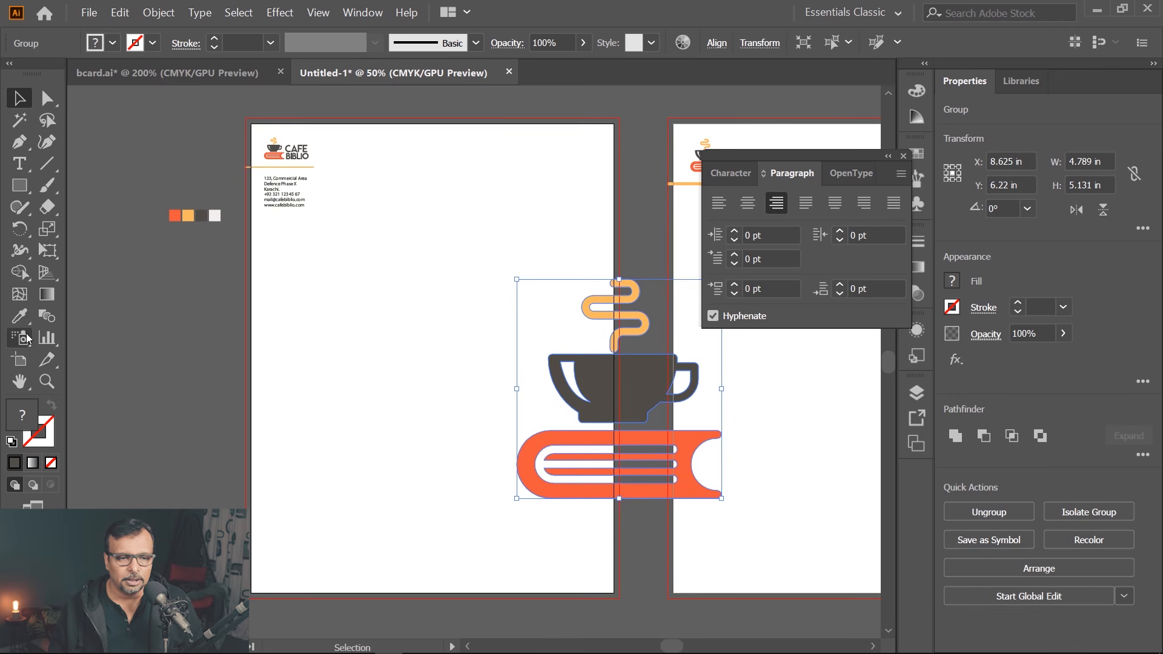
Recolor the enlarged cup-and-book icon with the off-white swatch and shift it horizontally to about X 8.37 in
click(19, 316)
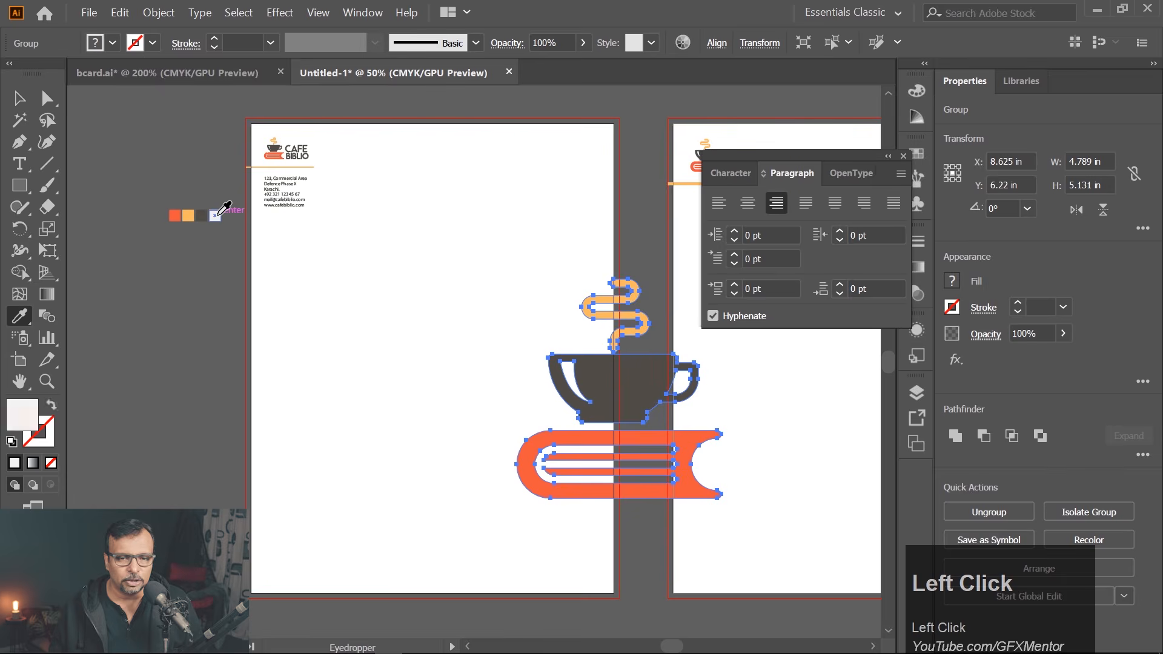
click(219, 214)
click(26, 102)
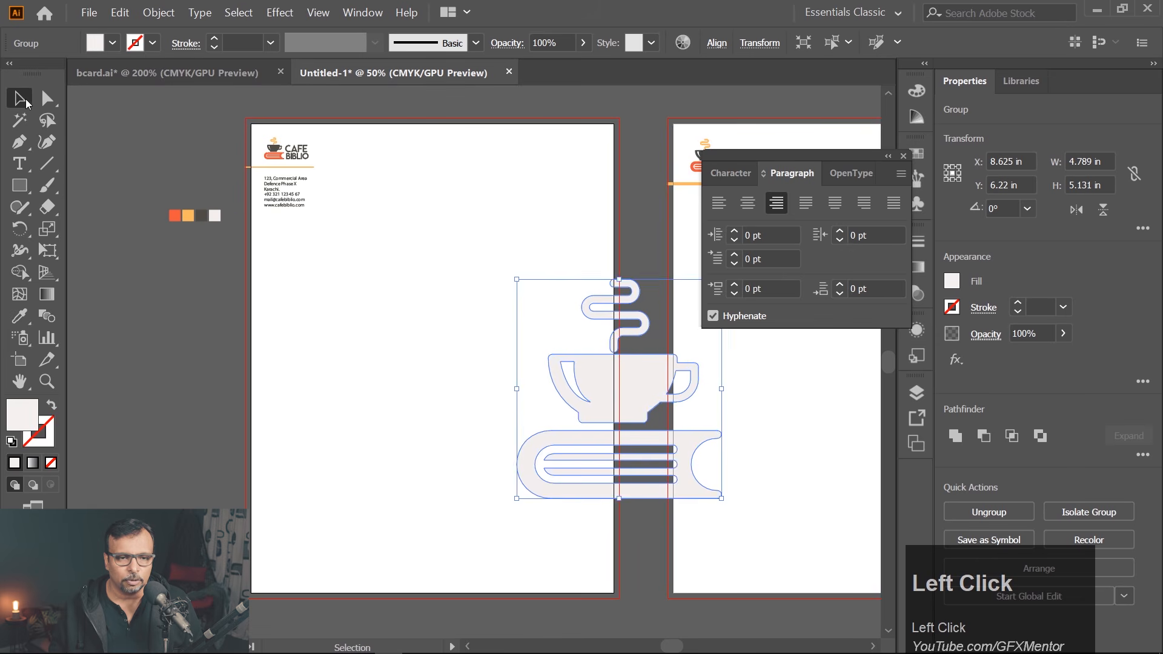
click(441, 245)
drag(642, 393, 630, 388)
alt+scroll(634, 388, up, 1)
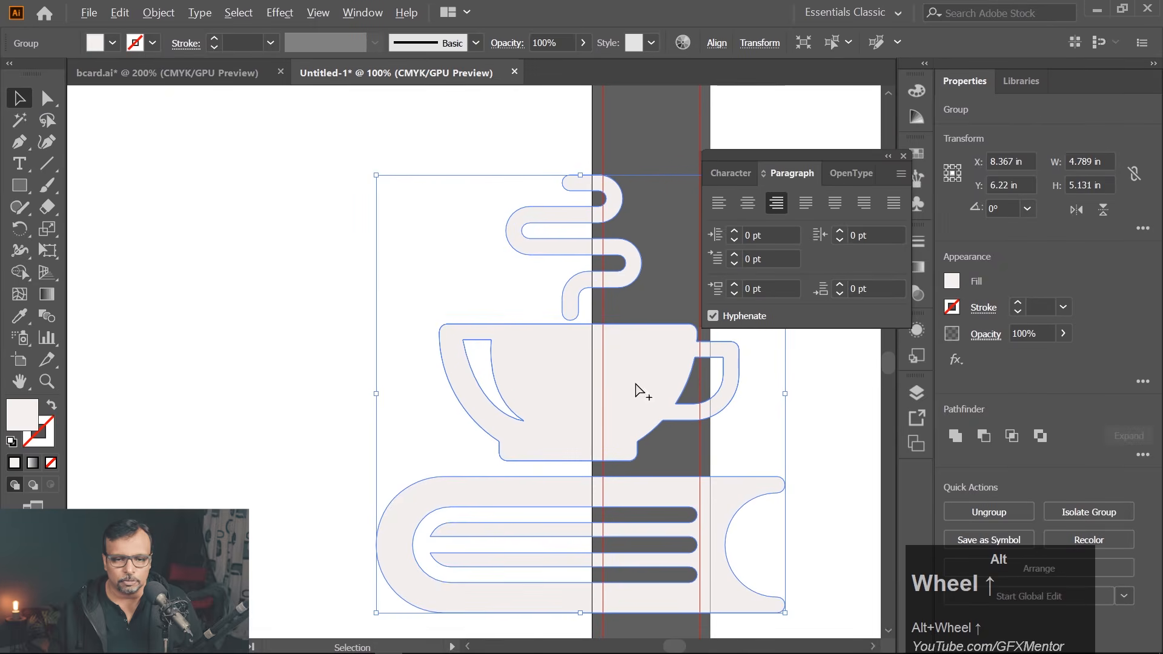
alt+scroll(492, 355, down, 1)
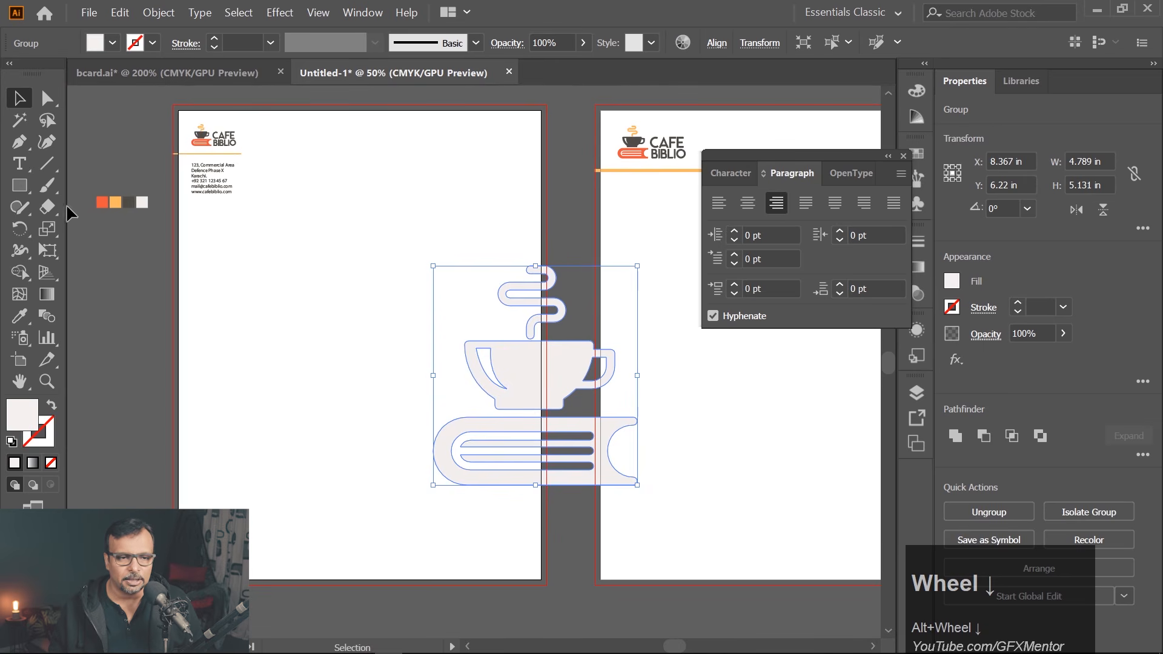
Draw a rectangle about 3.06 × 7.31 in over the icon, ending at the first artboard's right bleed line, and fill it with the yellow-orange swatch
click(28, 185)
drag(415, 215, 547, 527)
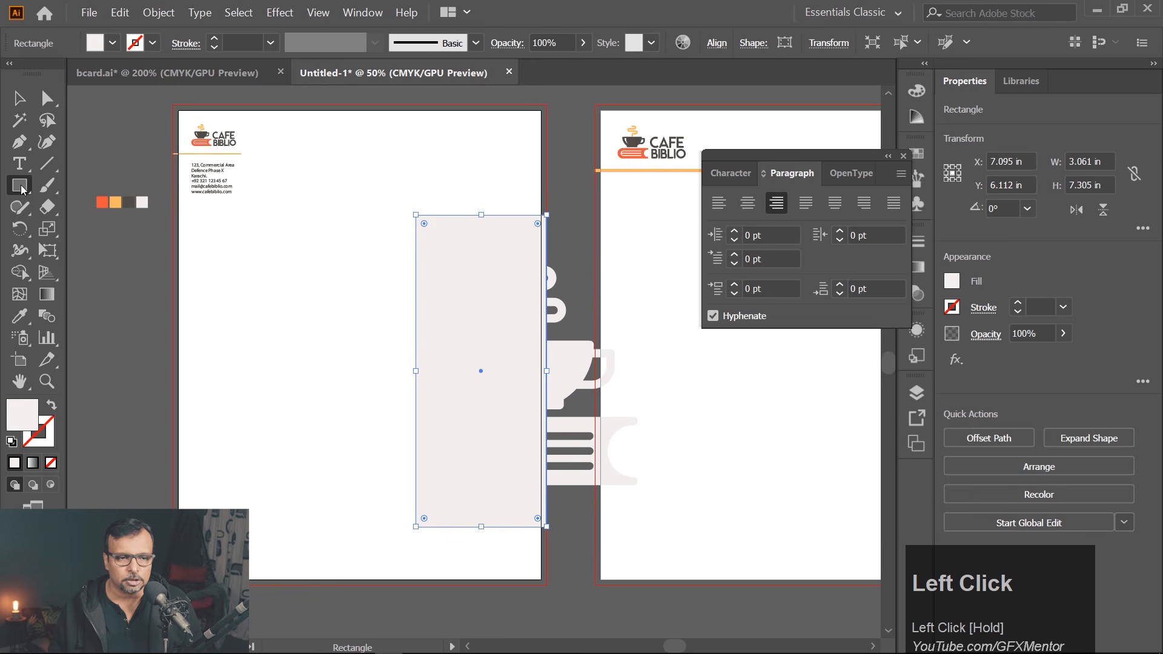
click(19, 316)
click(117, 201)
click(19, 98)
click(406, 265)
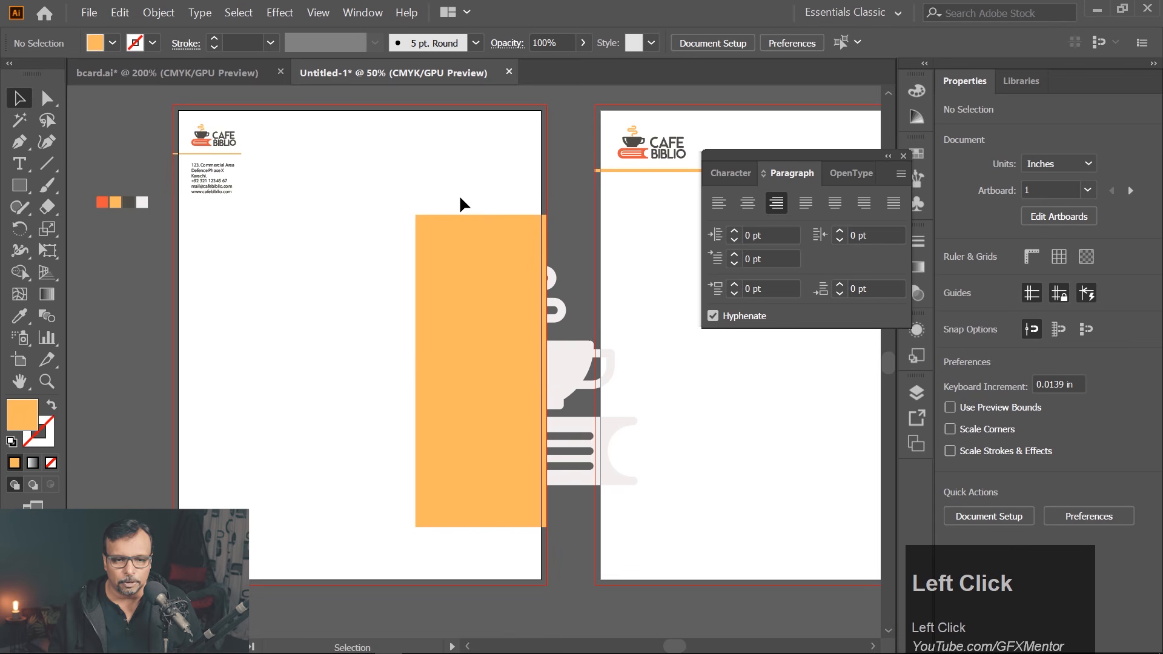
Select the rectangle together with the off-white icon and make a clipping mask that trims the icon at the bleed line
drag(558, 374, 533, 388)
right_click(500, 324)
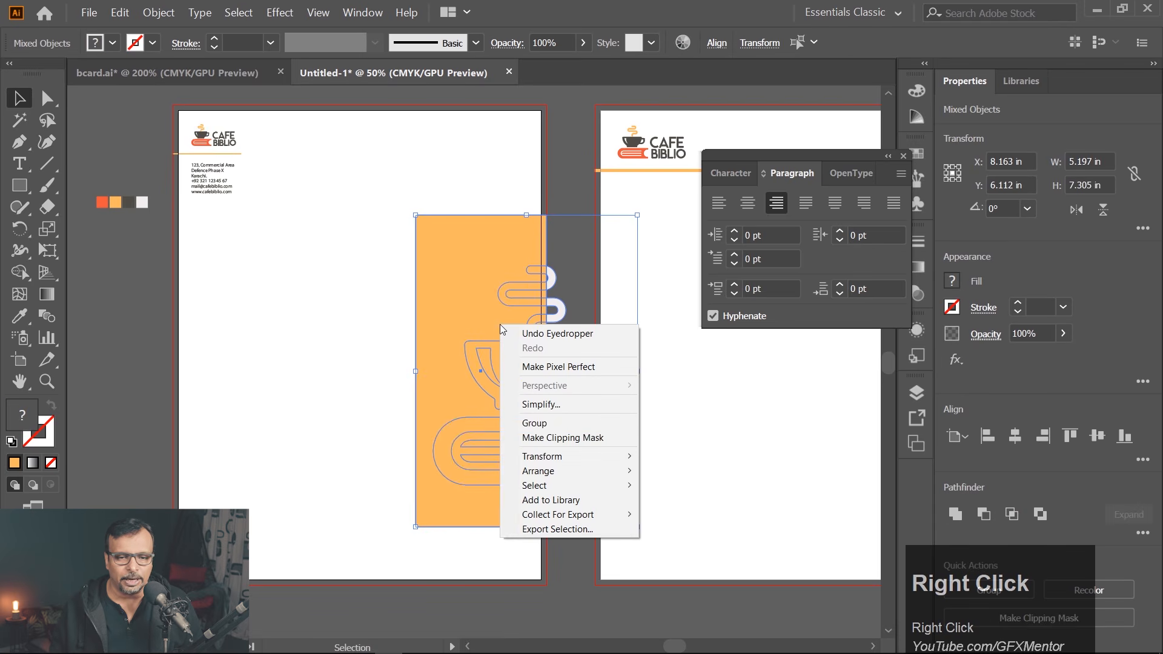
click(552, 436)
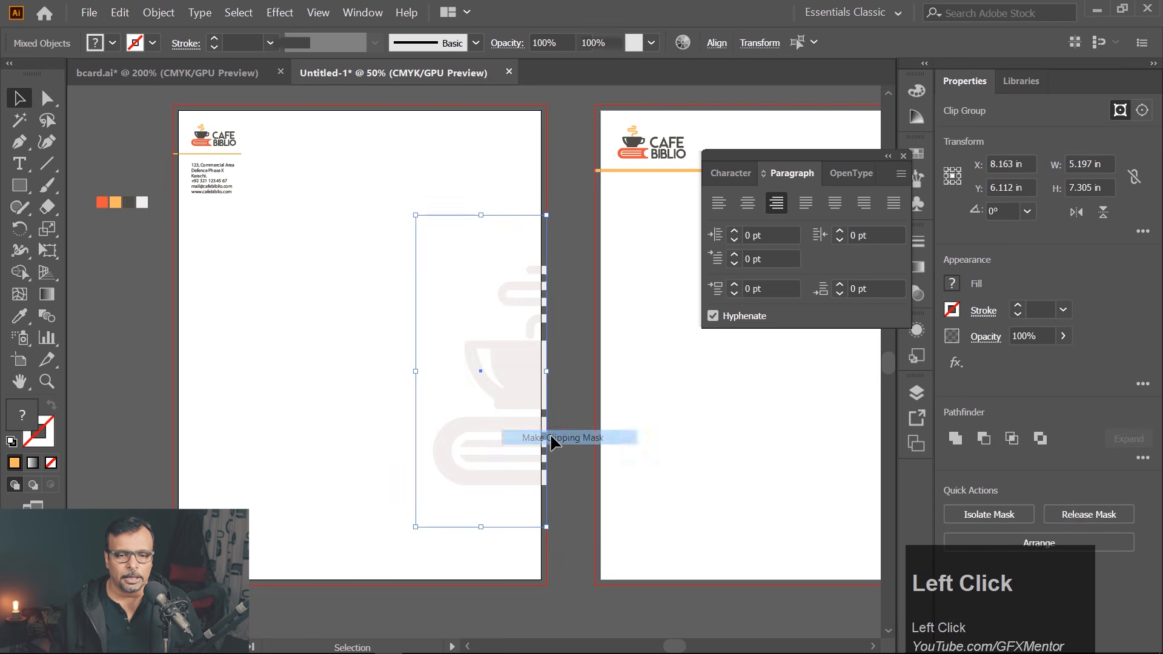
click(593, 417)
alt+scroll(496, 367, up, 2)
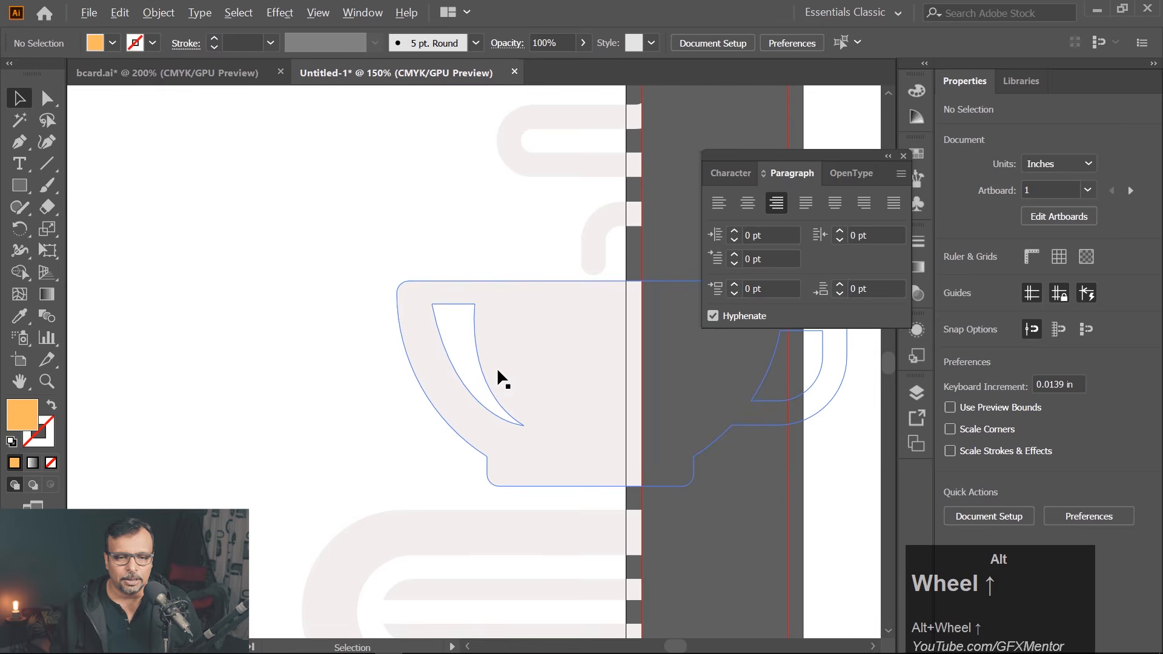
alt+scroll(285, 307, down, 3)
drag(263, 347, 426, 436)
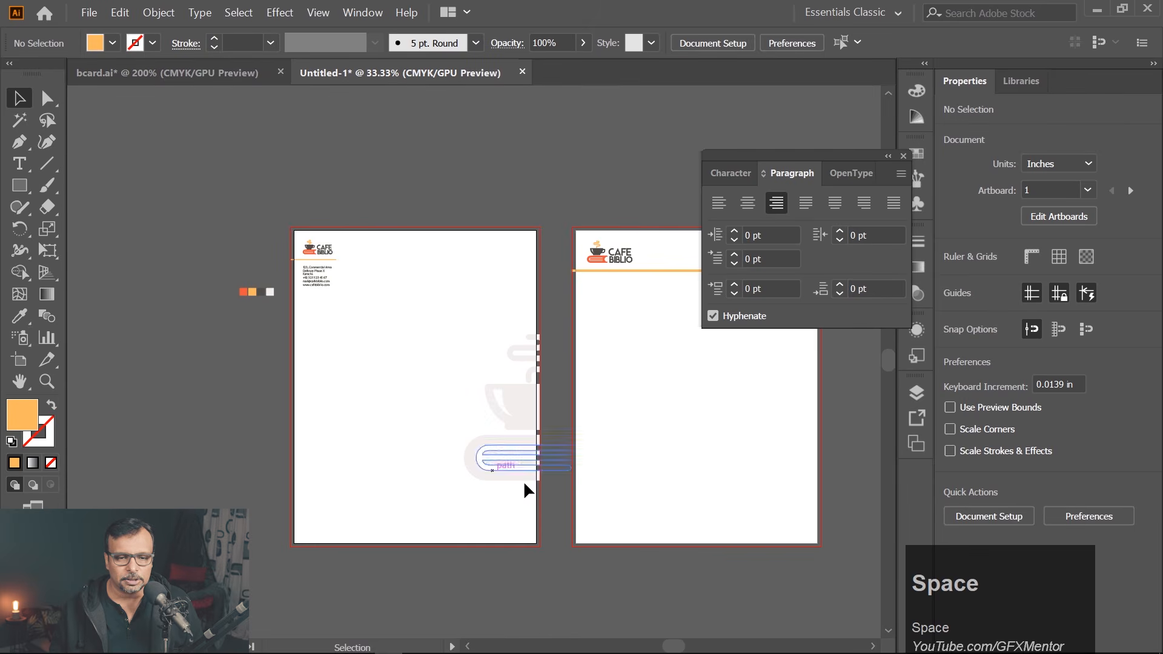
alt+scroll(533, 451, up, 1)
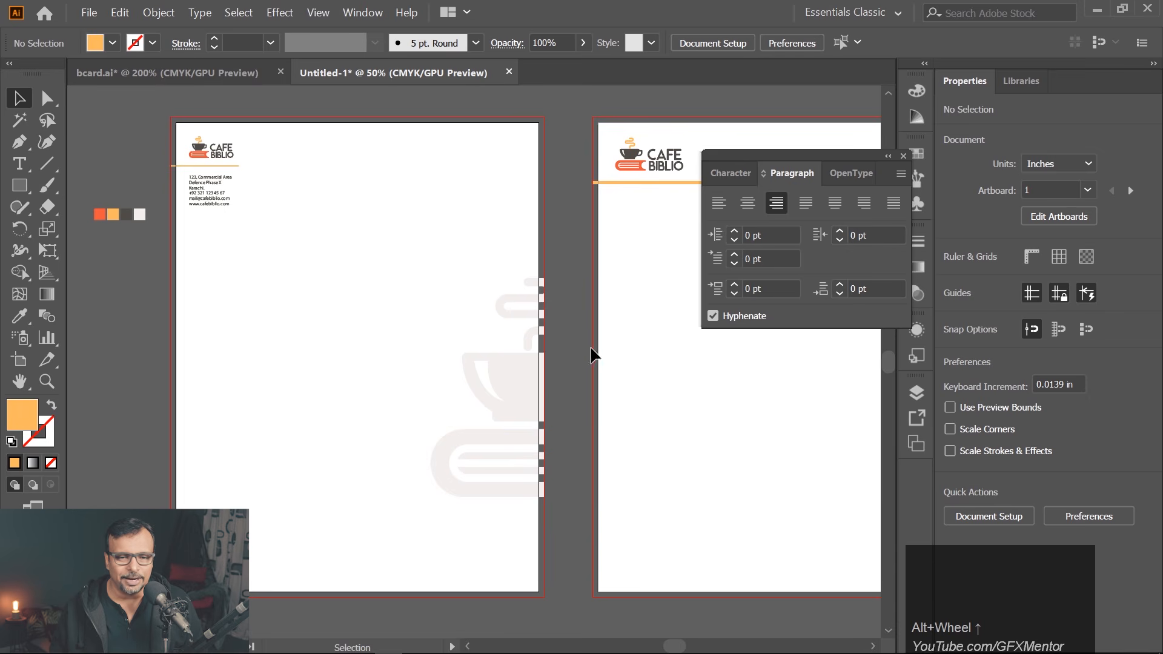
Shift the clipped icon inward to the first artboard's trim edge, and move it back out to the bleed line
scroll(599, 382, up, 3)
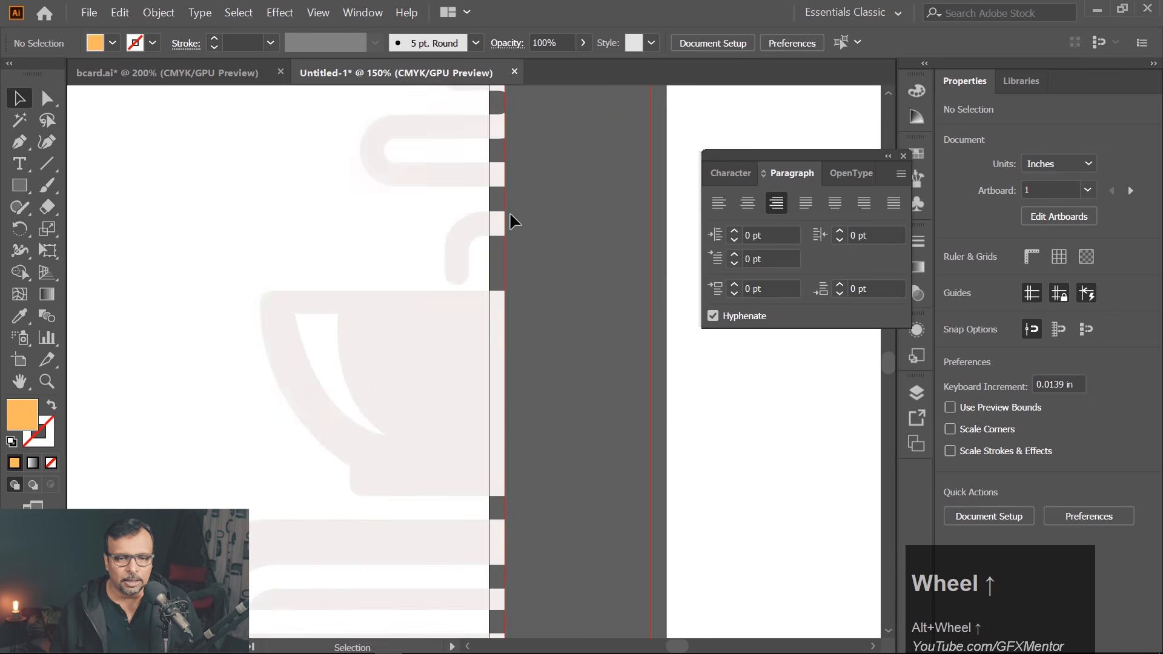
click(500, 217)
drag(500, 217, 484, 215)
scroll(594, 319, down, 4)
scroll(596, 363, up, 2)
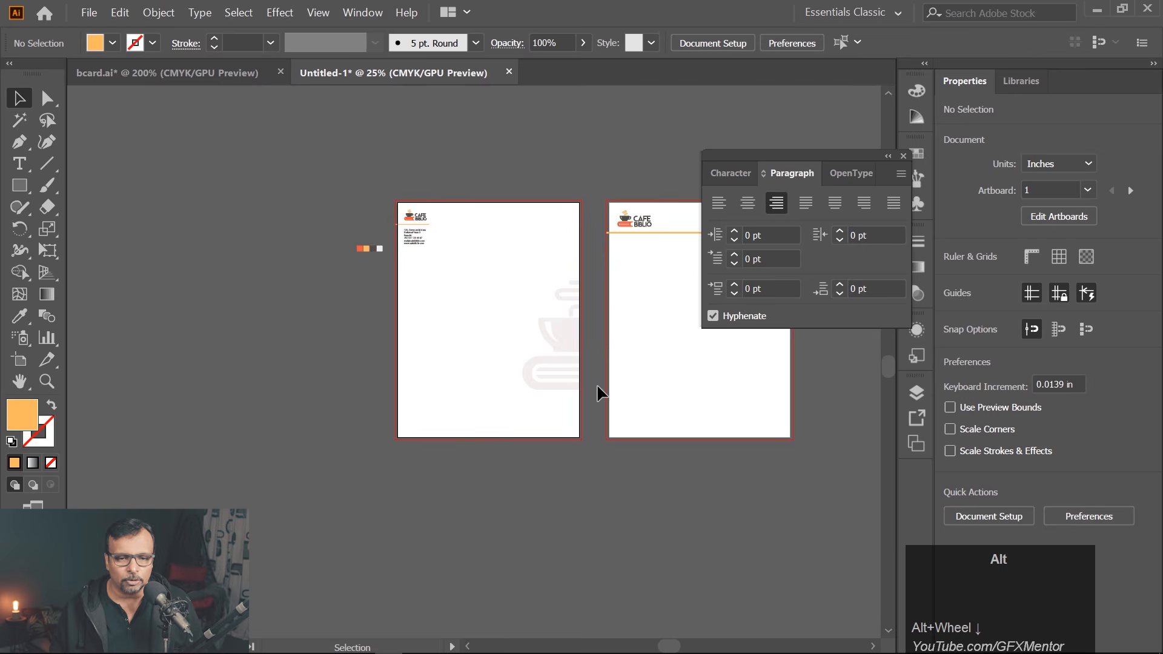
scroll(590, 406, up, 2)
drag(590, 410, 649, 568)
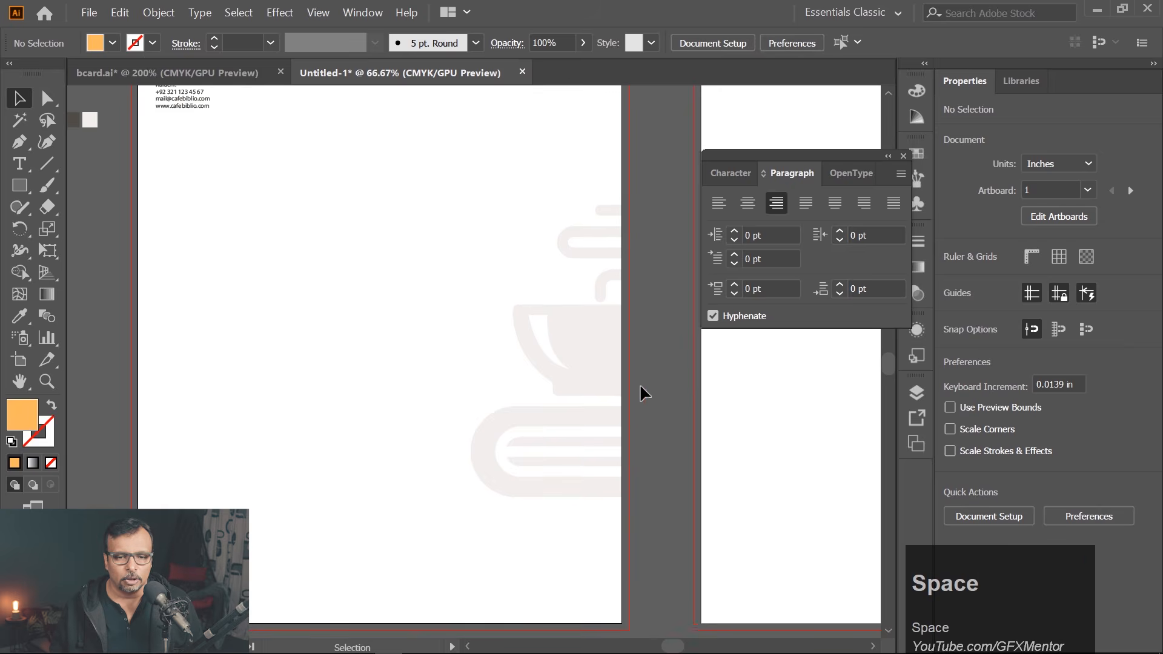
scroll(600, 336, up, 2)
drag(532, 330, 538, 328)
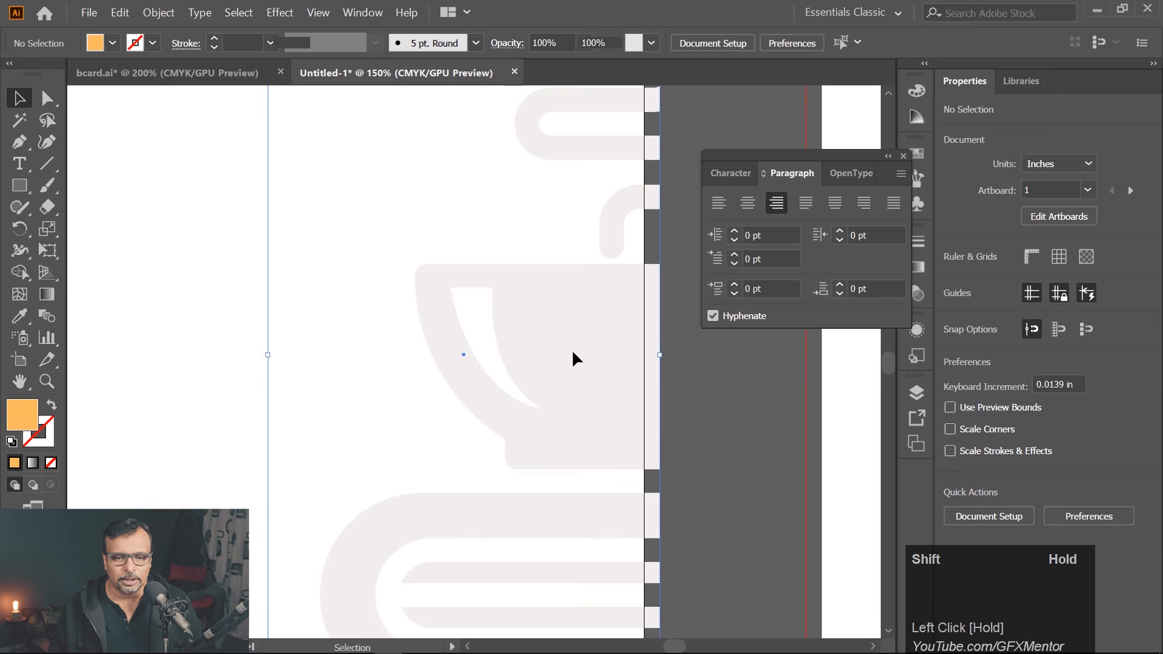
click(721, 368)
Duplicate the clipped icon onto the second artboard, ending at its right bleed line, at about X 16.98 in, Y 6.11 in
scroll(586, 300, down, 4)
drag(601, 450, 318, 458)
drag(314, 333, 630, 303)
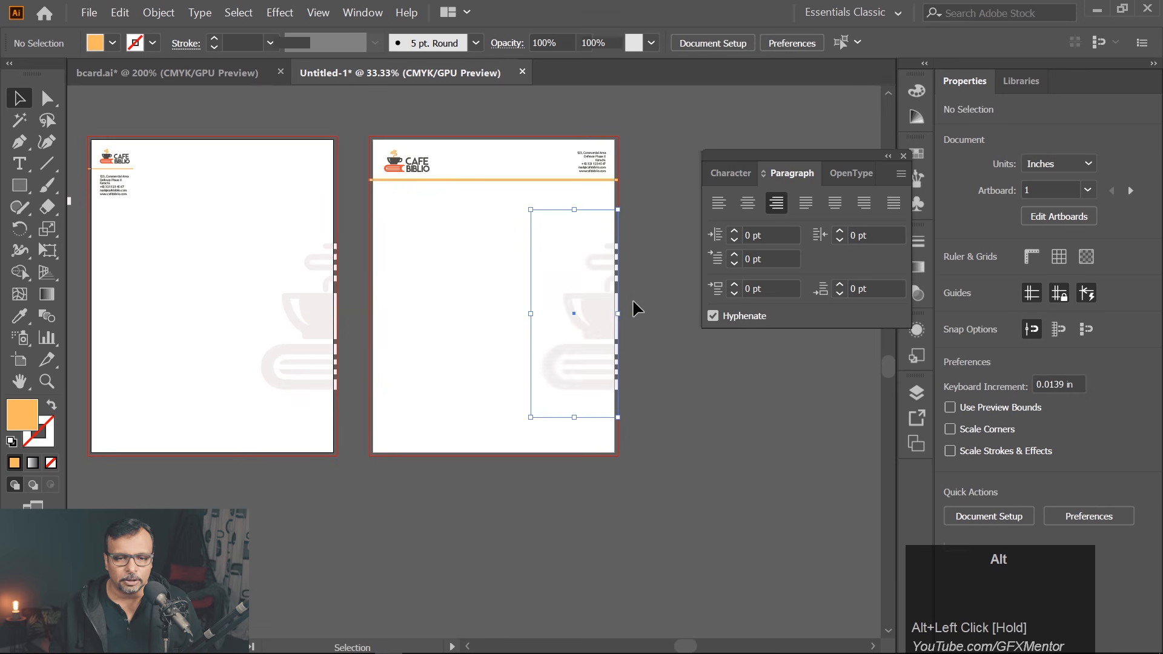
scroll(624, 300, up, 4)
scroll(615, 295, down, 3)
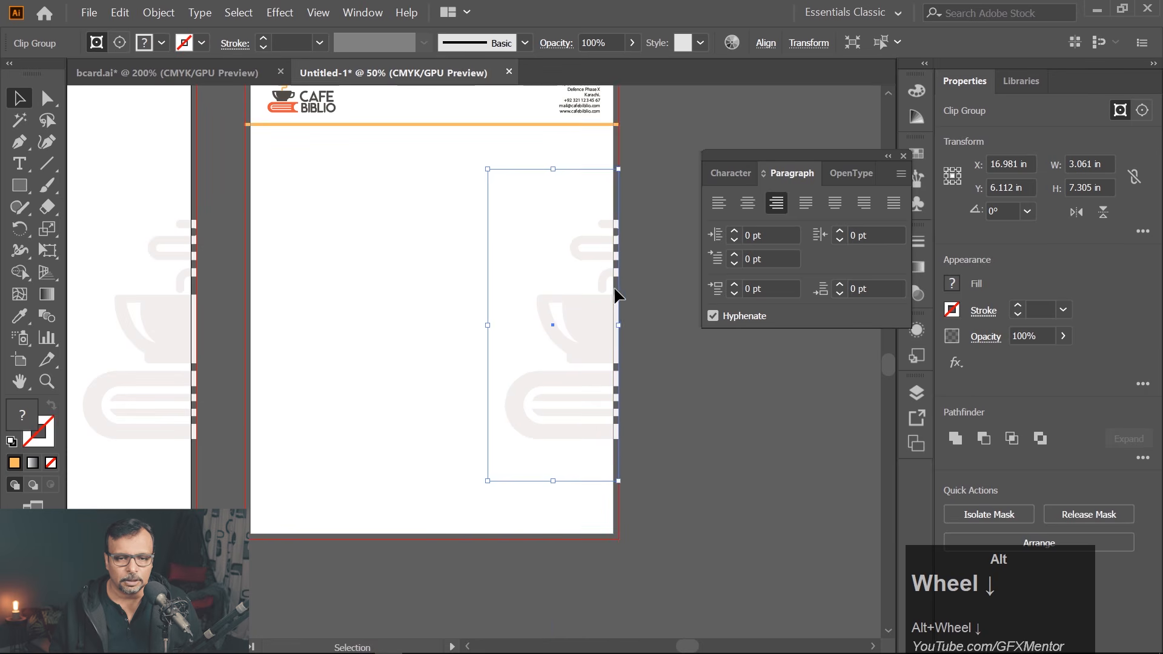
click(729, 379)
Hide all panels and bring both letterhead artboards into view side by side
drag(662, 457, 854, 525)
key(Tab)
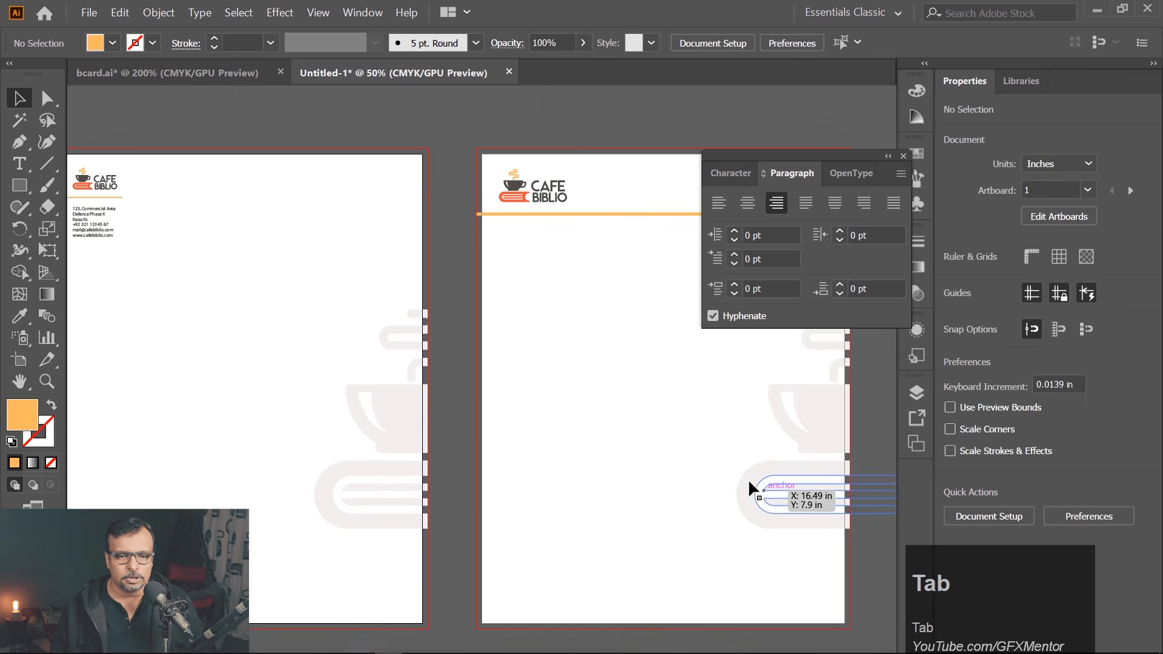
drag(527, 383, 601, 344)
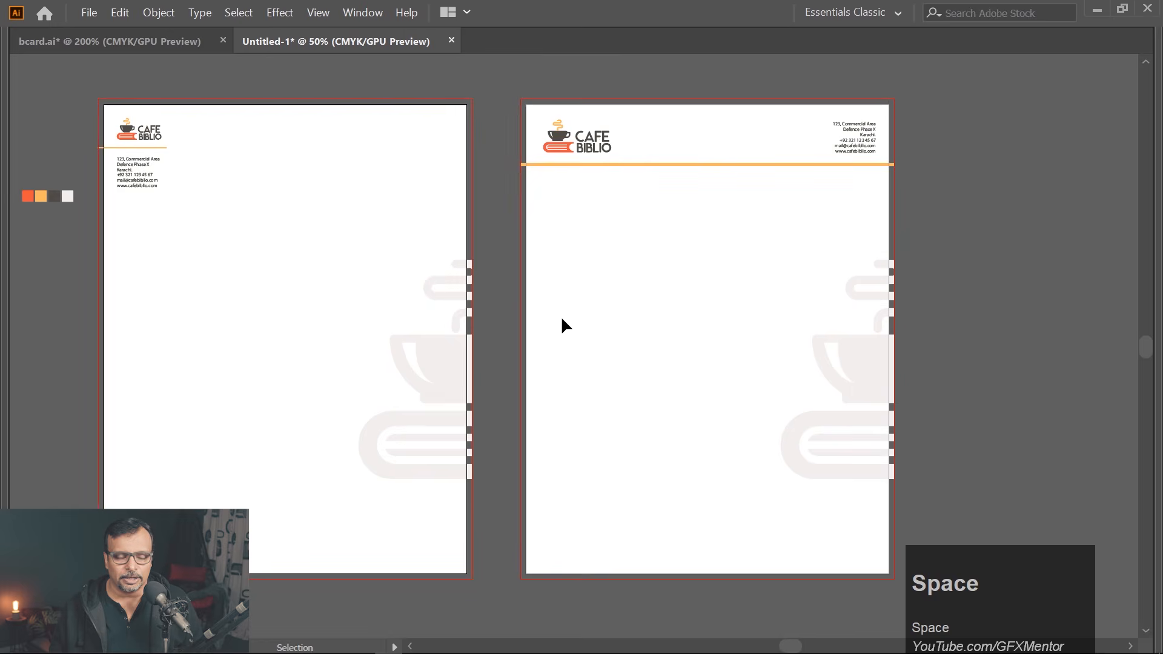
scroll(564, 321, down, 1)
scroll(564, 321, up, 1)
Delete the row of four color swatches beside the first artboard and show the panels again
drag(156, 300, 306, 312)
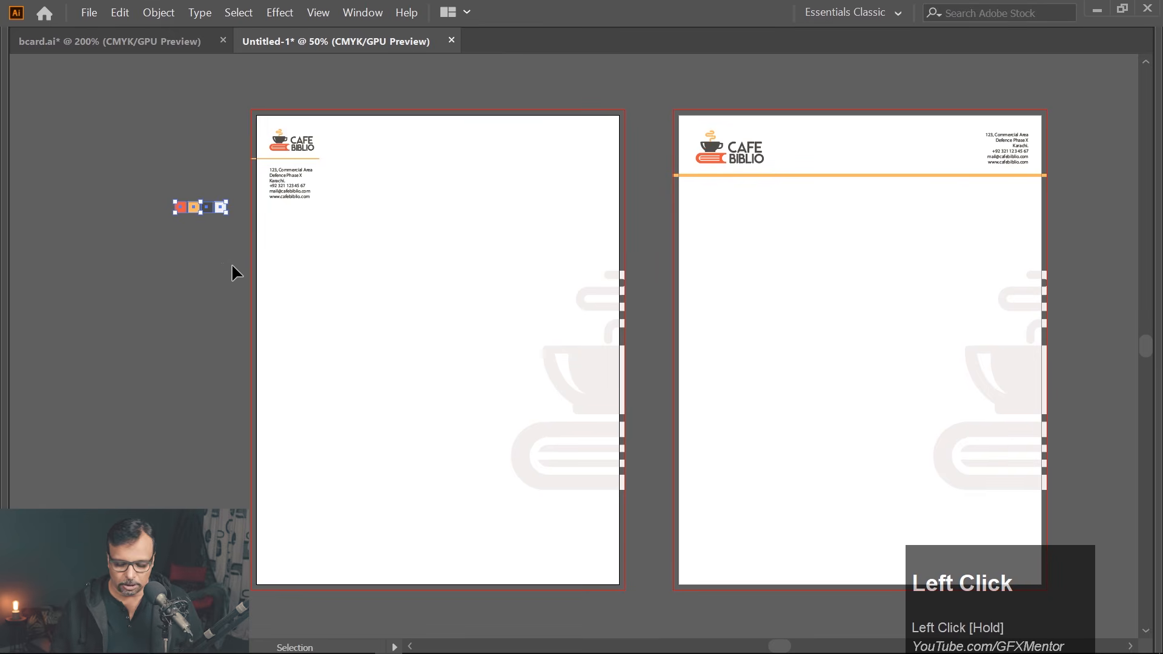
key(BackSpace)
drag(670, 351, 556, 361)
key(Tab)
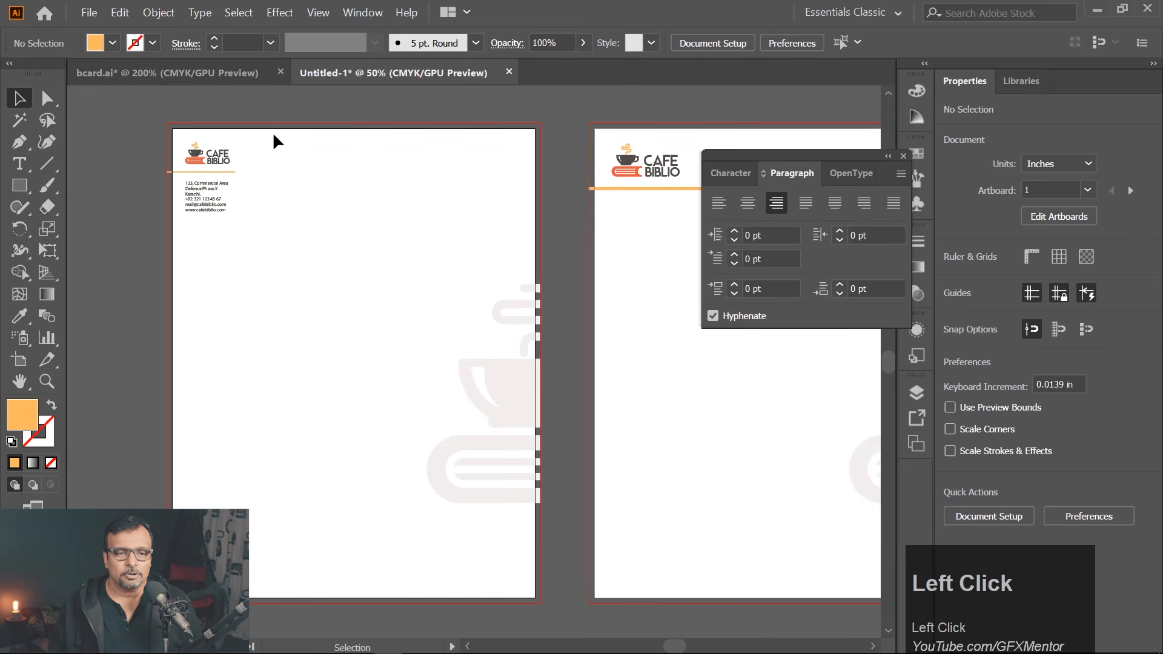
click(304, 252)
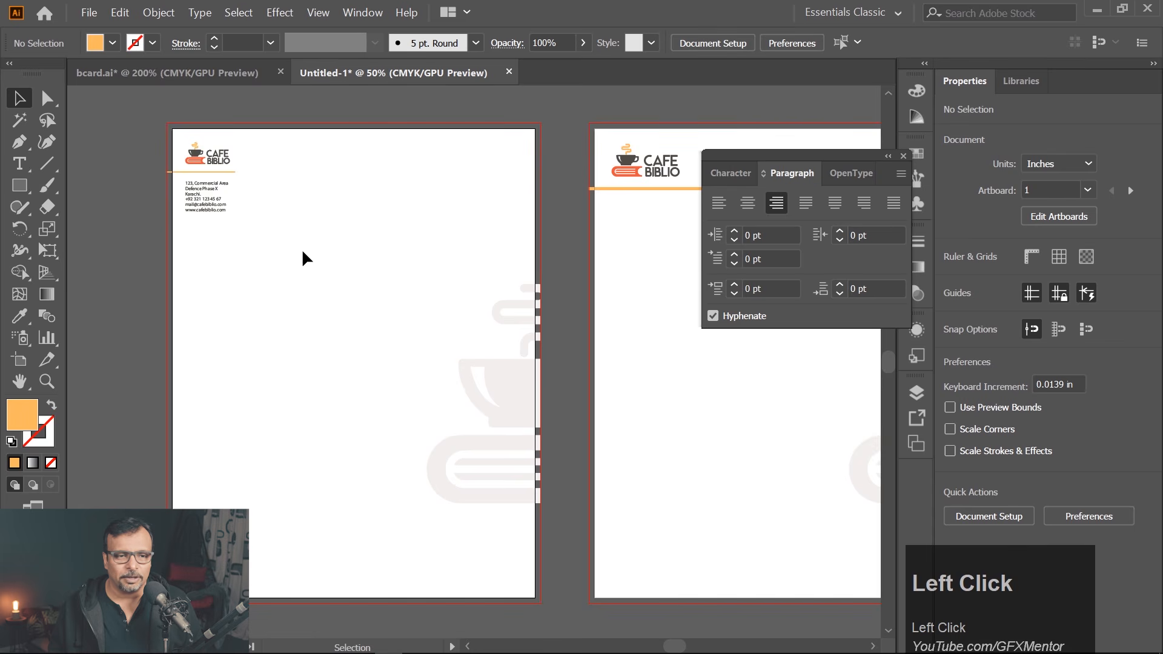
Set up saving the document under a new name on the Desktop, as an Adobe PDF named Letterhead
click(90, 14)
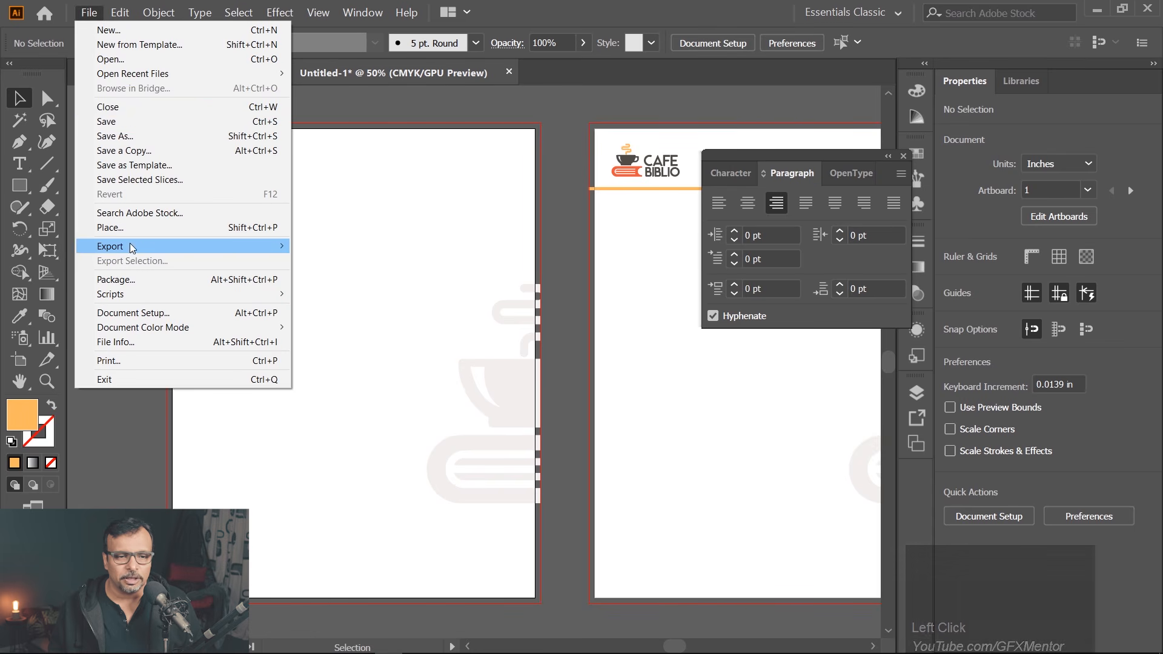
click(125, 137)
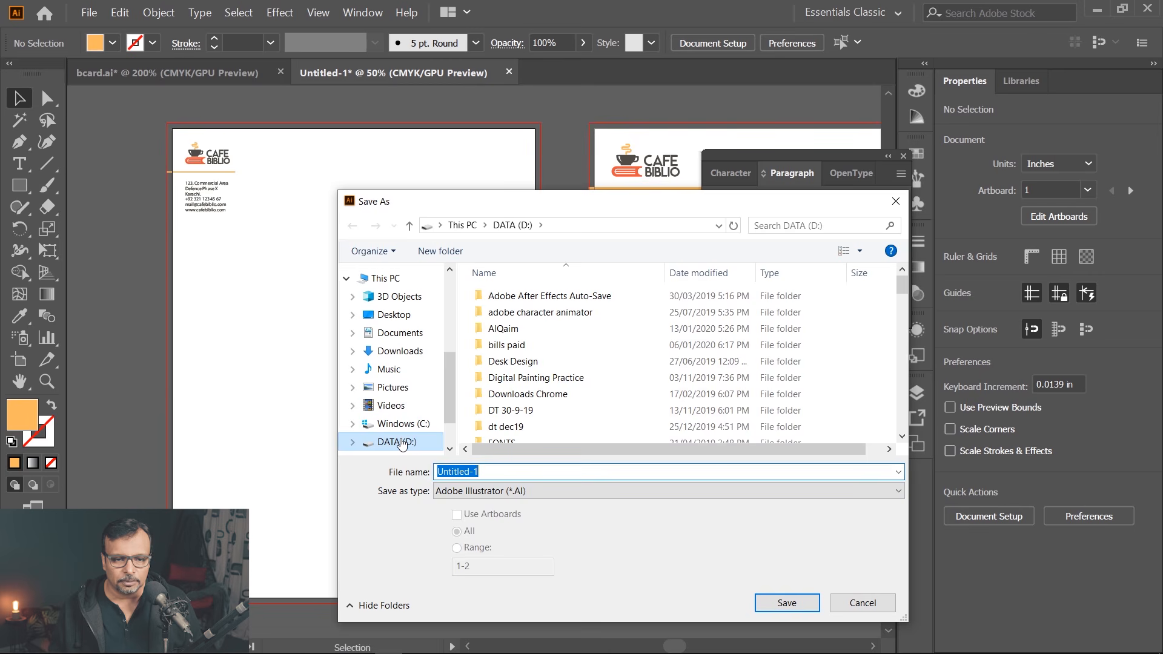
click(395, 314)
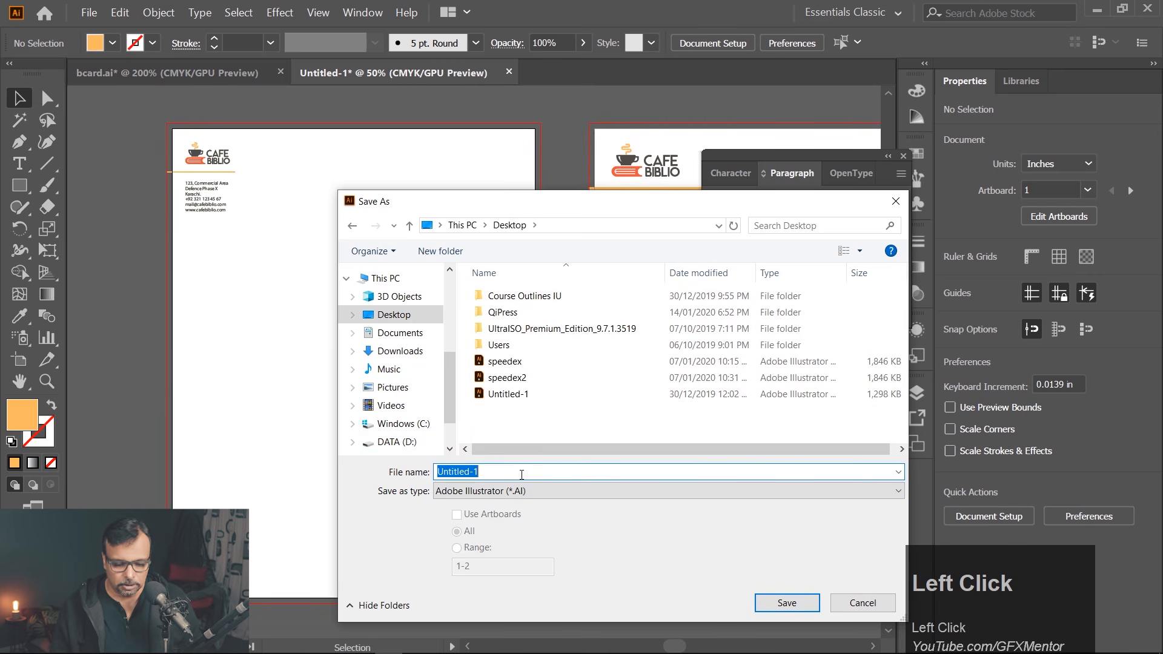
key(shift)
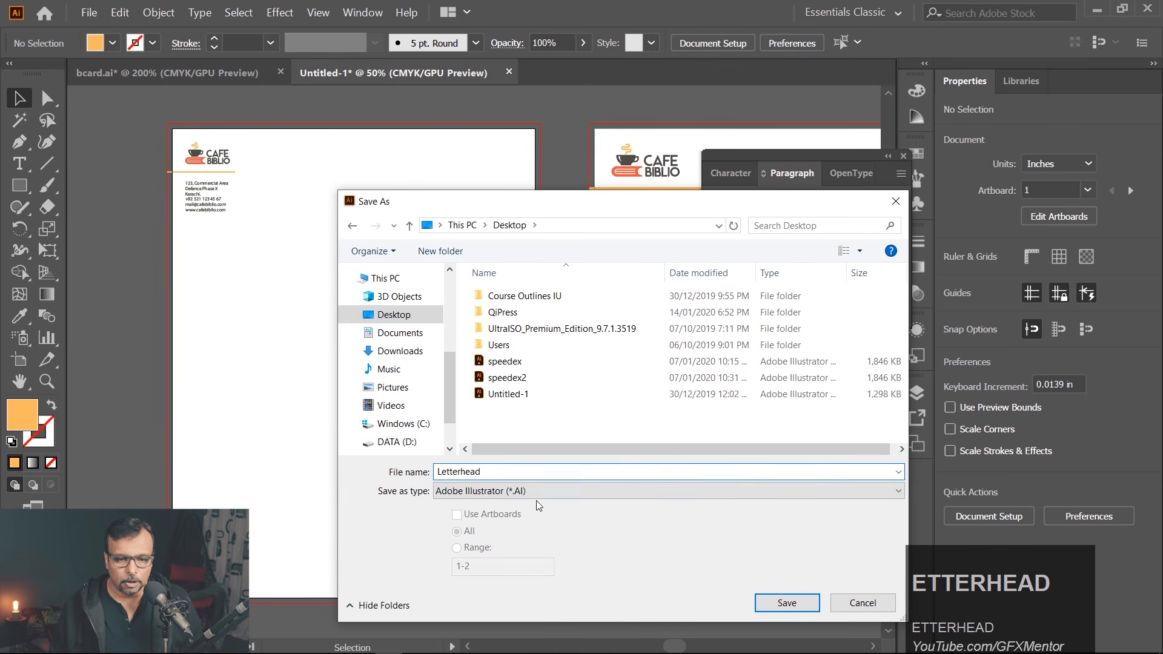
click(488, 492)
click(491, 520)
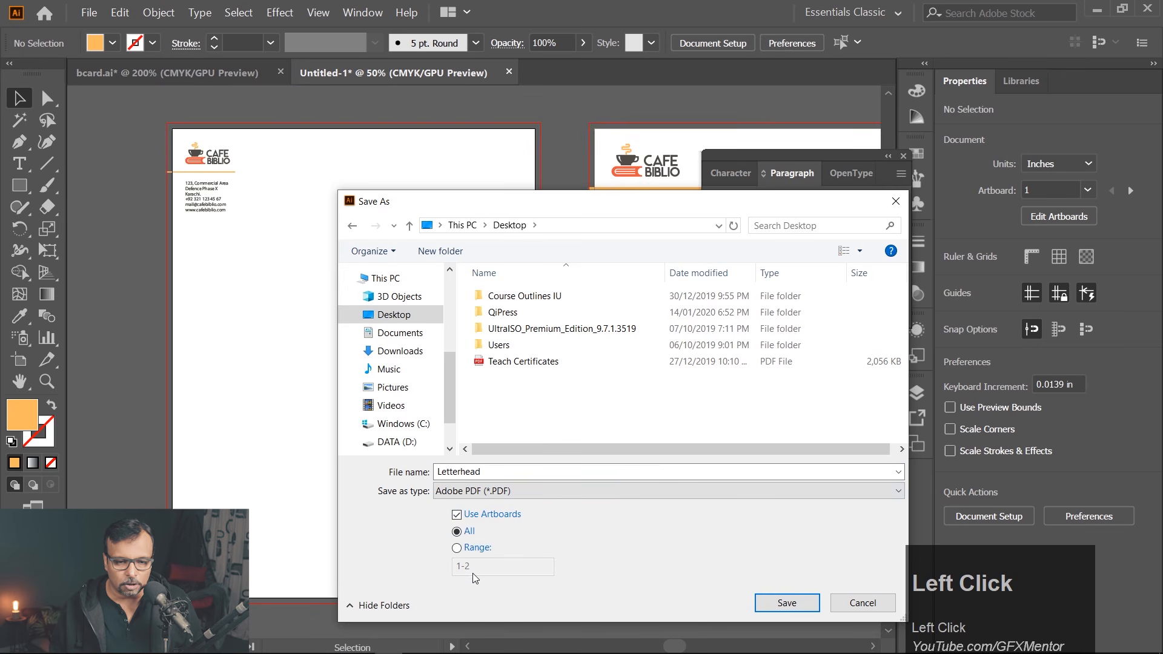
Limit the PDF to artboard range 1 and save it under the file name Letterhead1
click(467, 548)
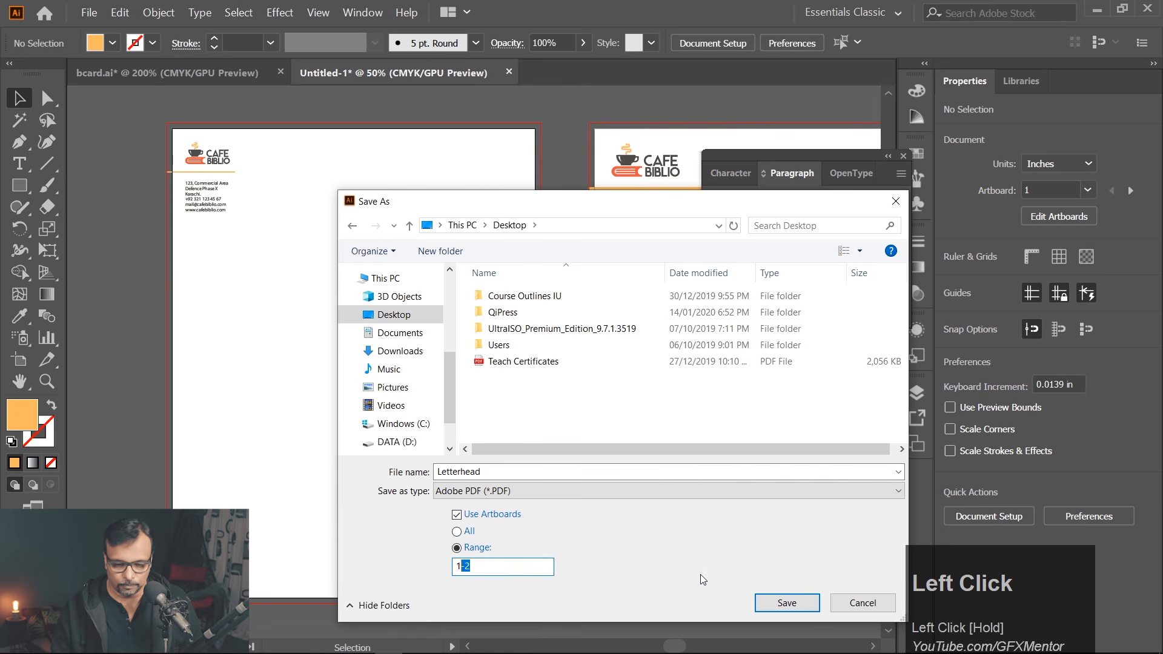
key(BackSpace)
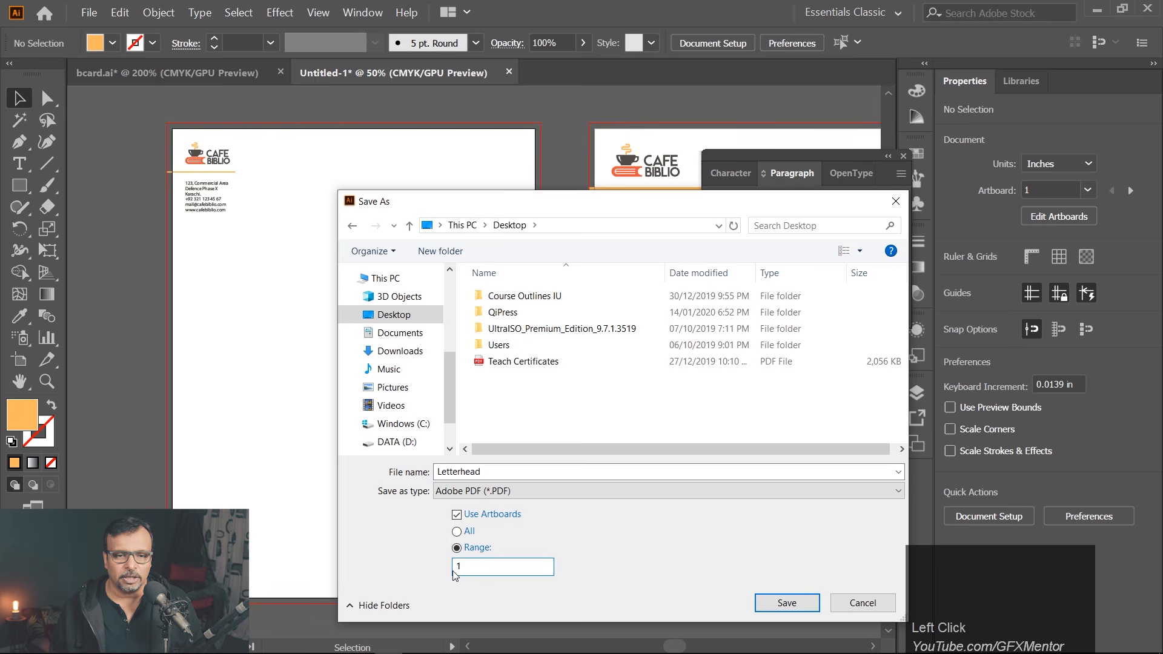
click(510, 472)
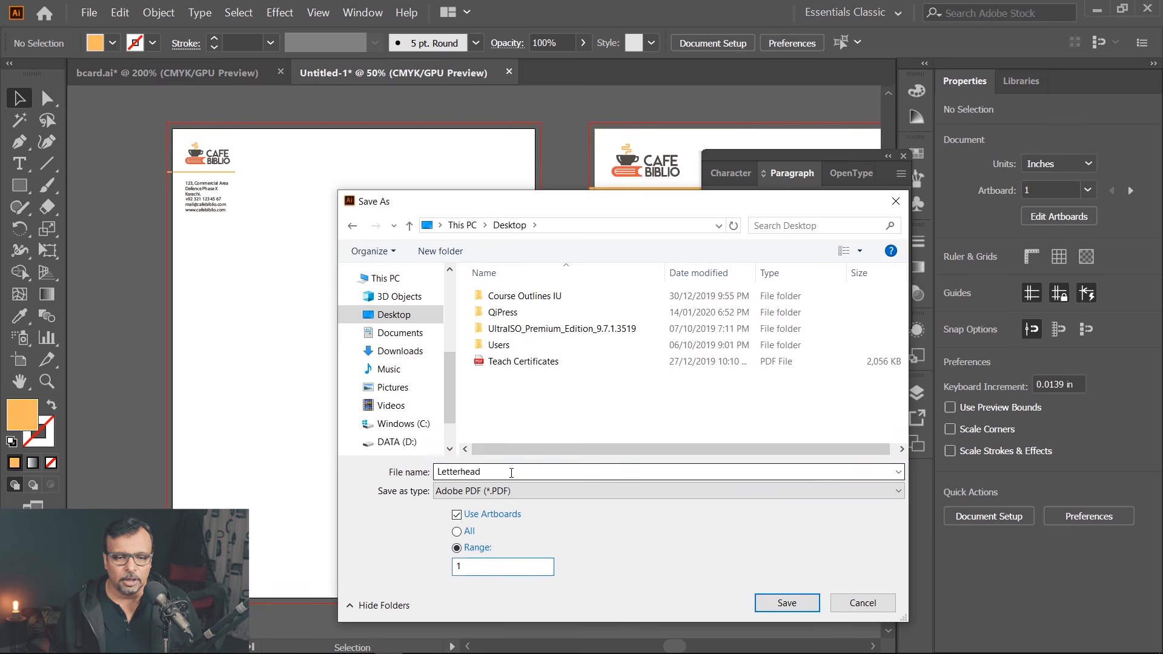
double_click(511, 472)
text(1)
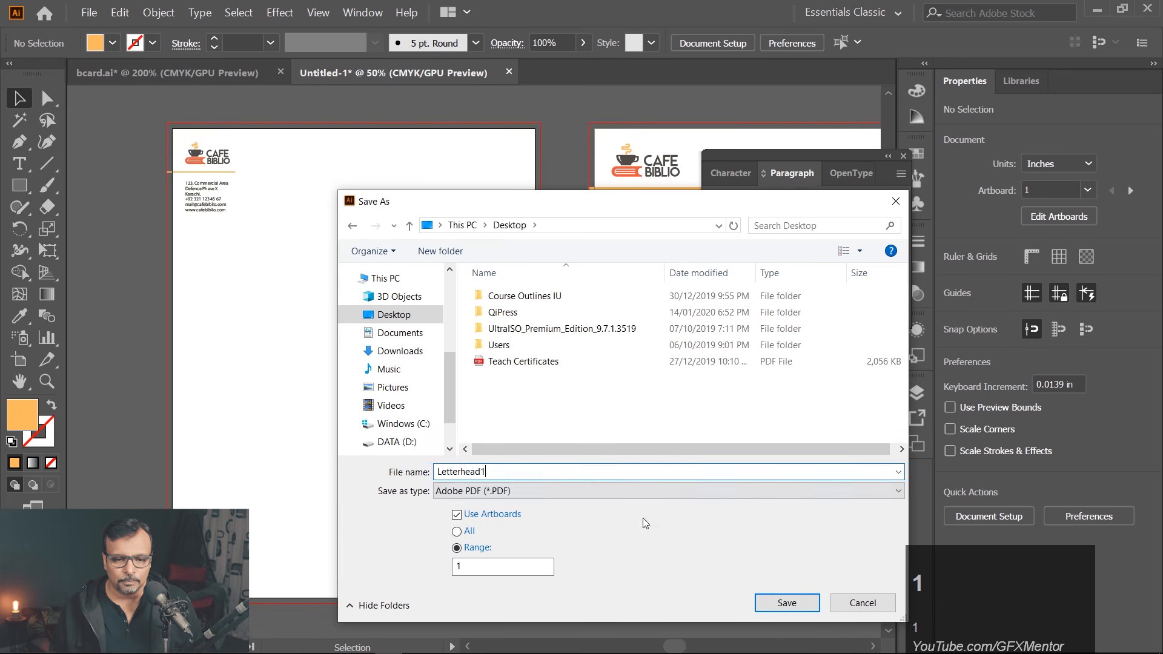
click(797, 602)
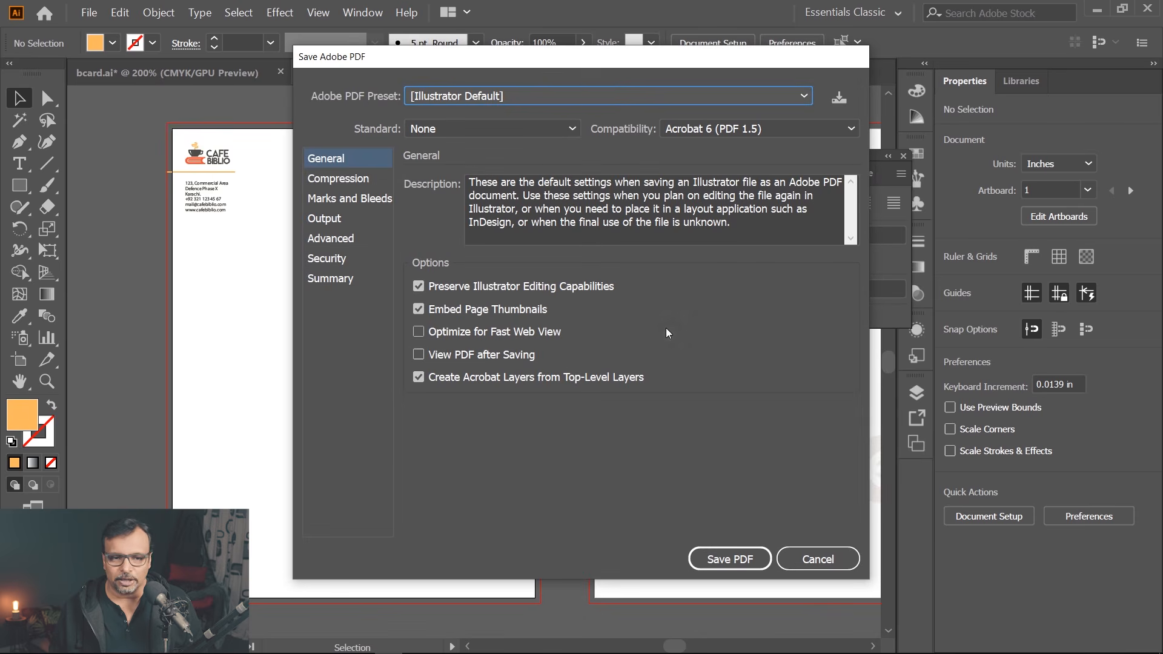
Enable all printer's marks except page information, keeping the document bleed settings, and save the Letterhead1 PDF
mouse_move(538, 61)
mouse_down()
mouse_move(467, 86)
mouse_move(566, 74)
mouse_move(522, 72)
mouse_up()
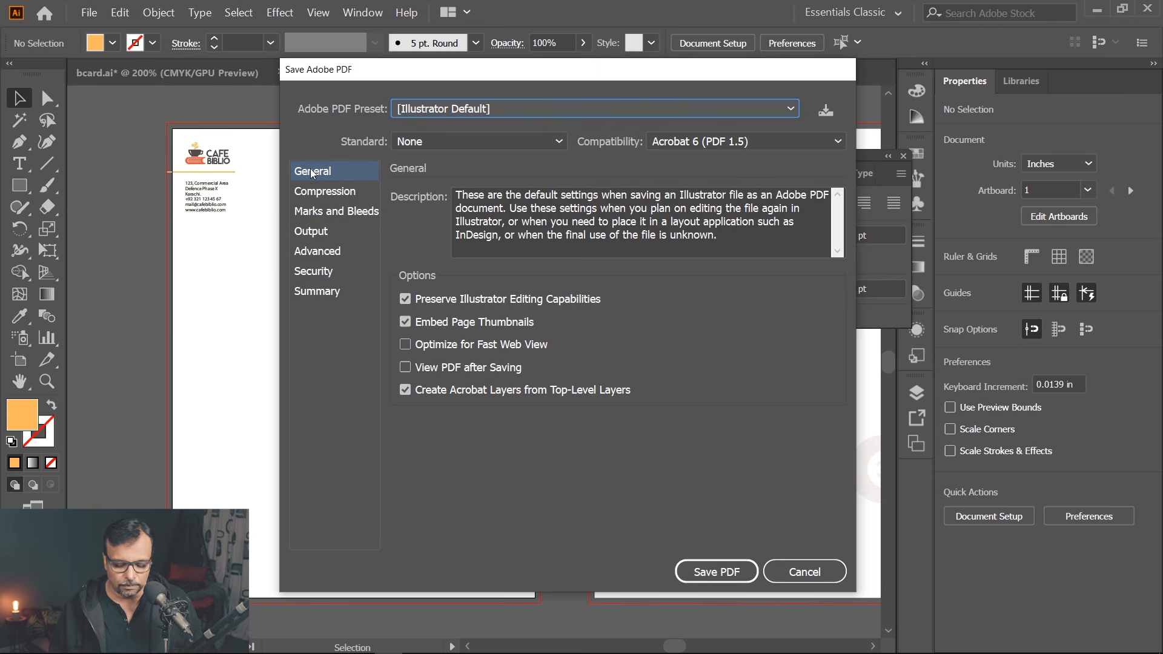
key(F10)
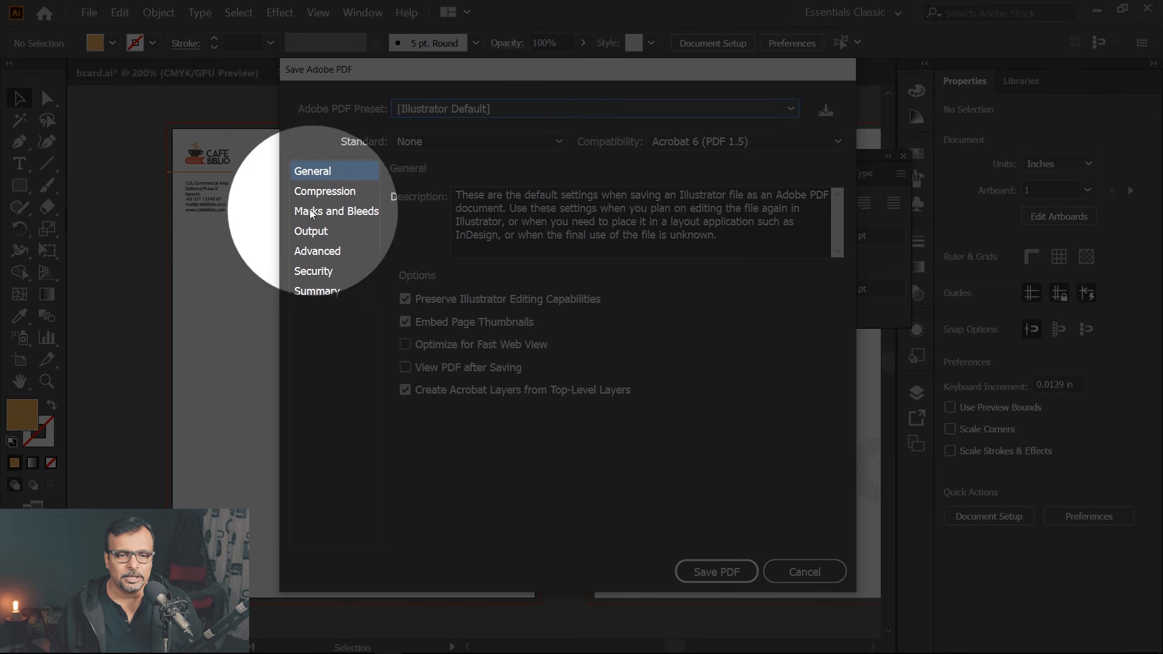
click(339, 215)
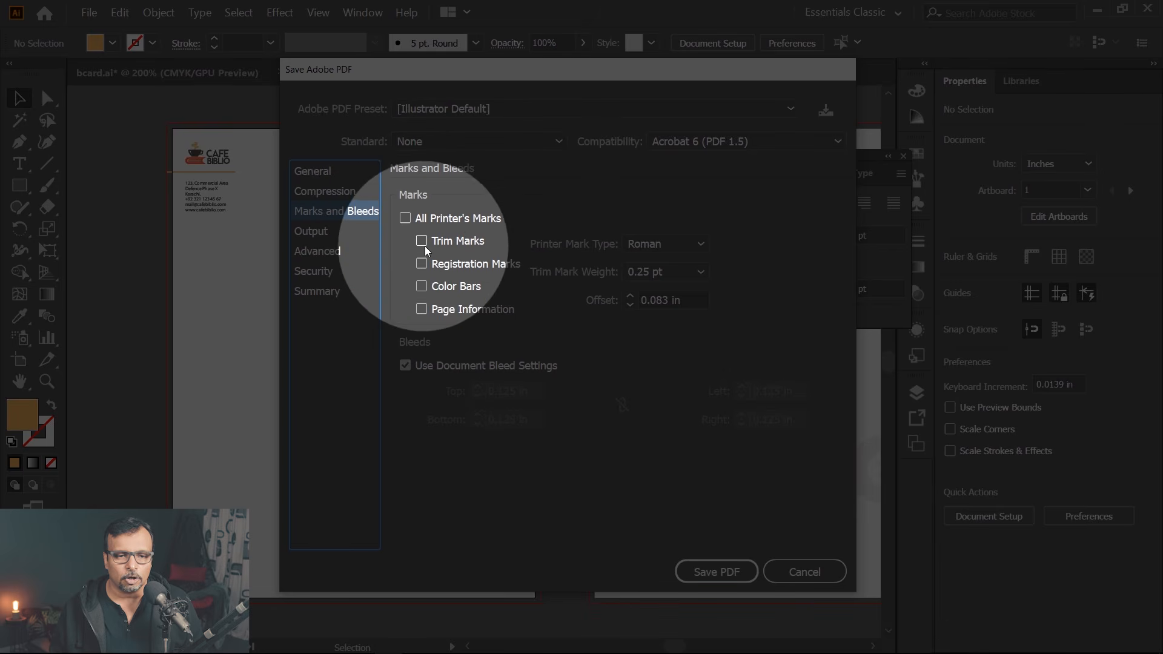
click(406, 218)
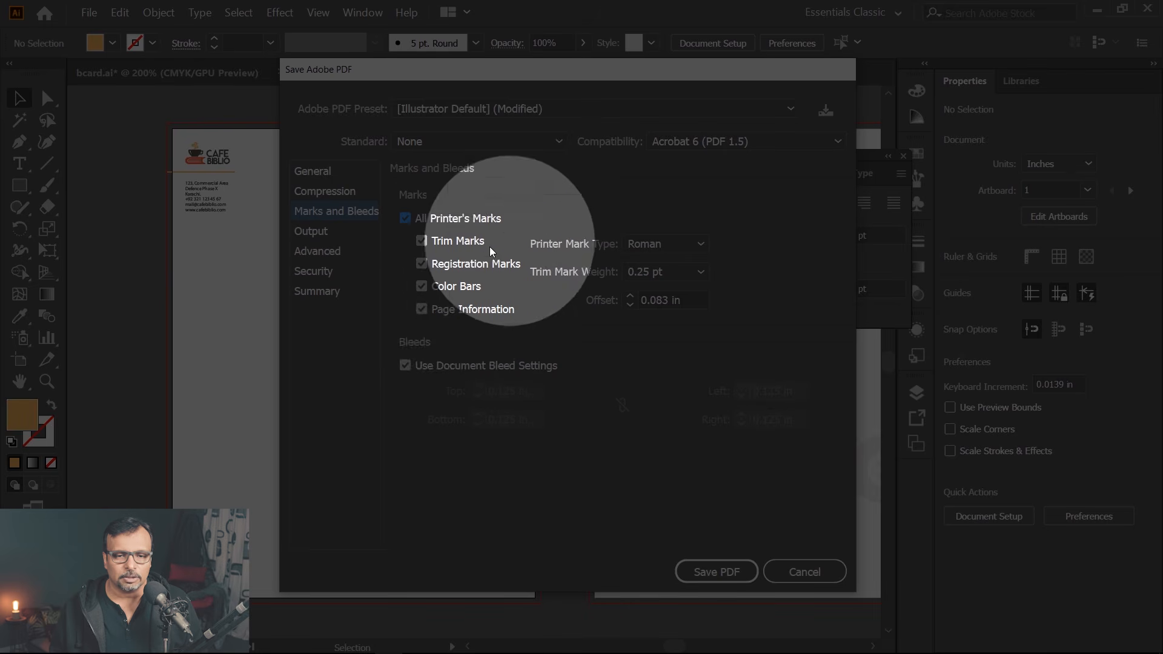
click(422, 309)
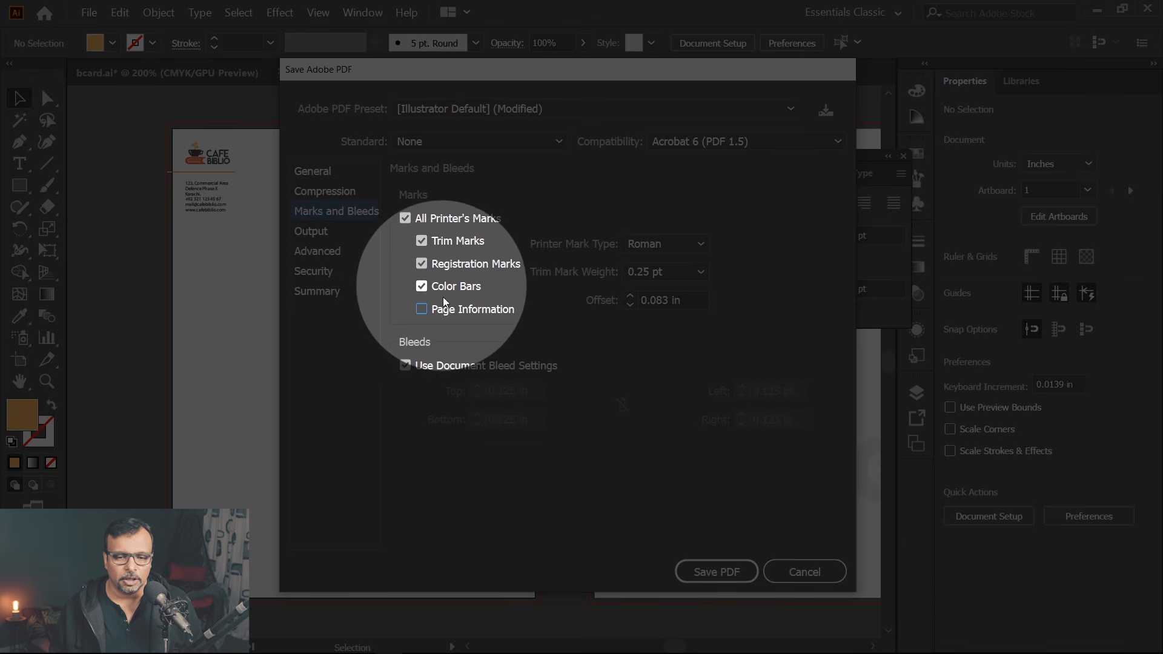
click(706, 571)
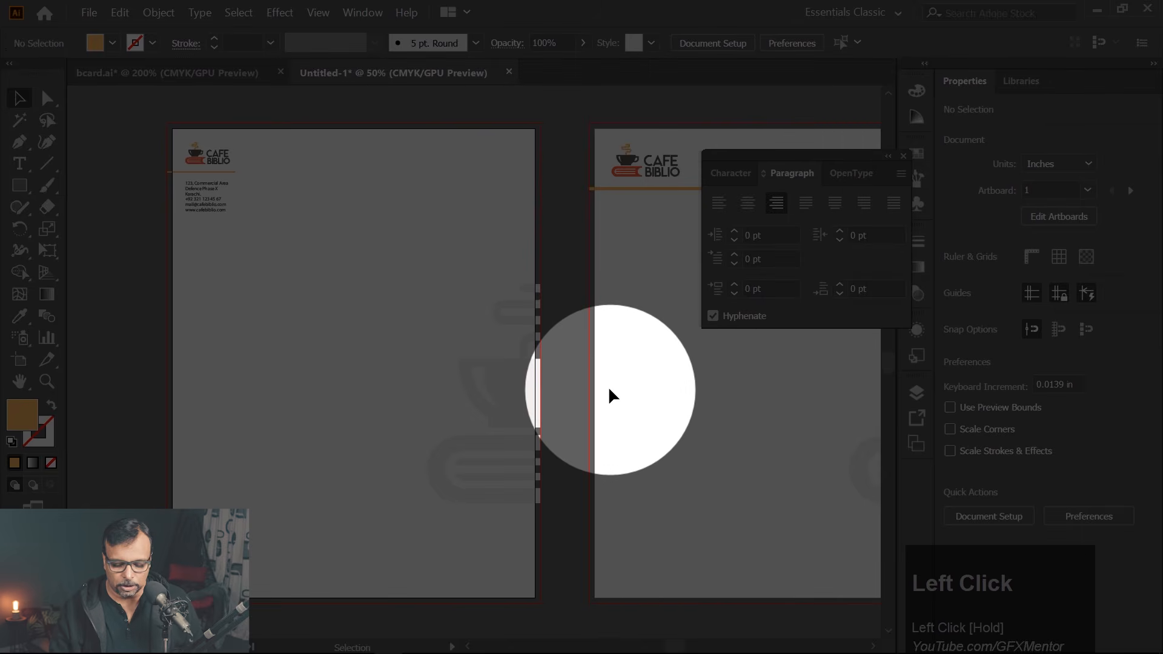
key(F10)
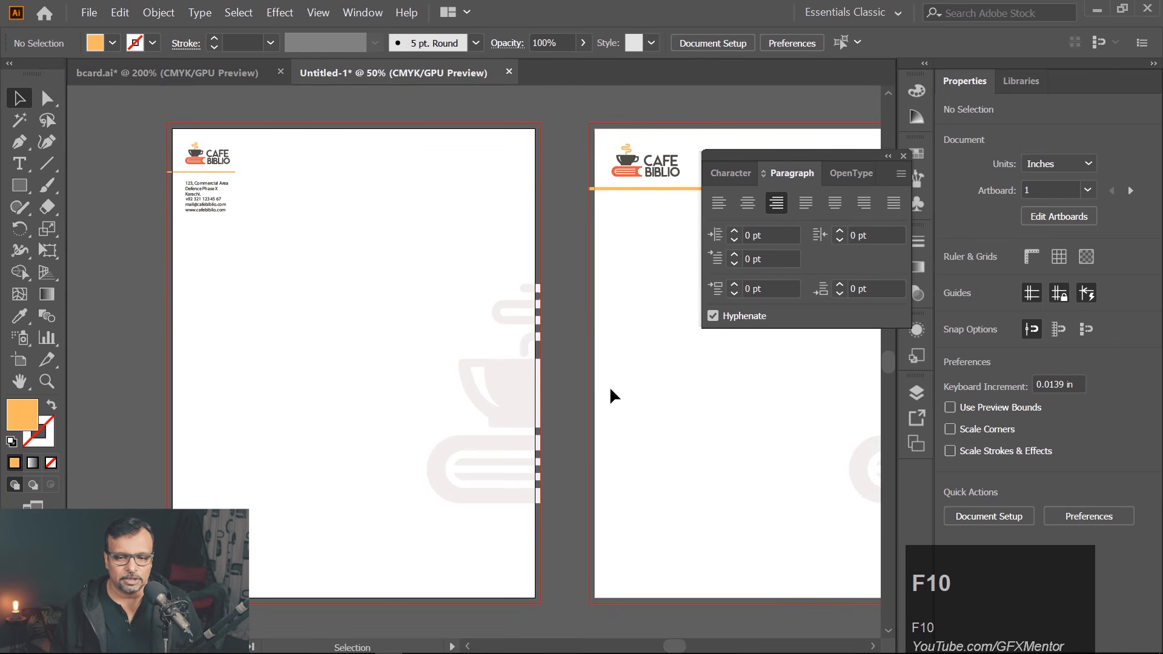
Show the desktop and open the saved Letterhead1 PDF in the browser viewer
click(1099, 6)
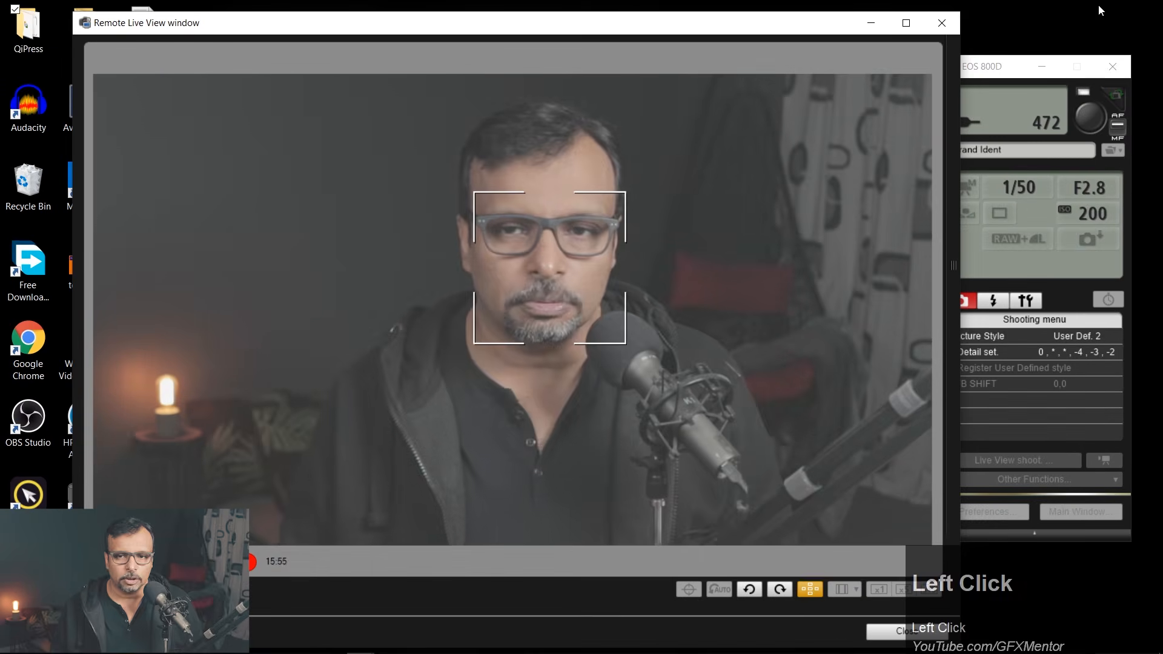
key(super+d)
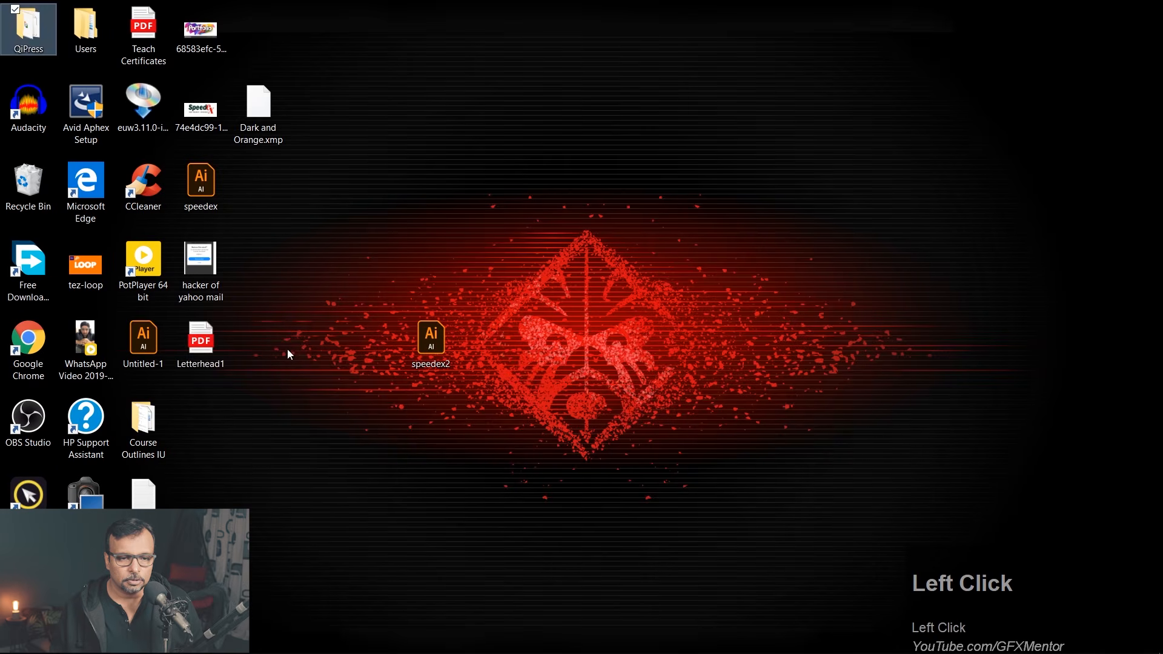
click(216, 344)
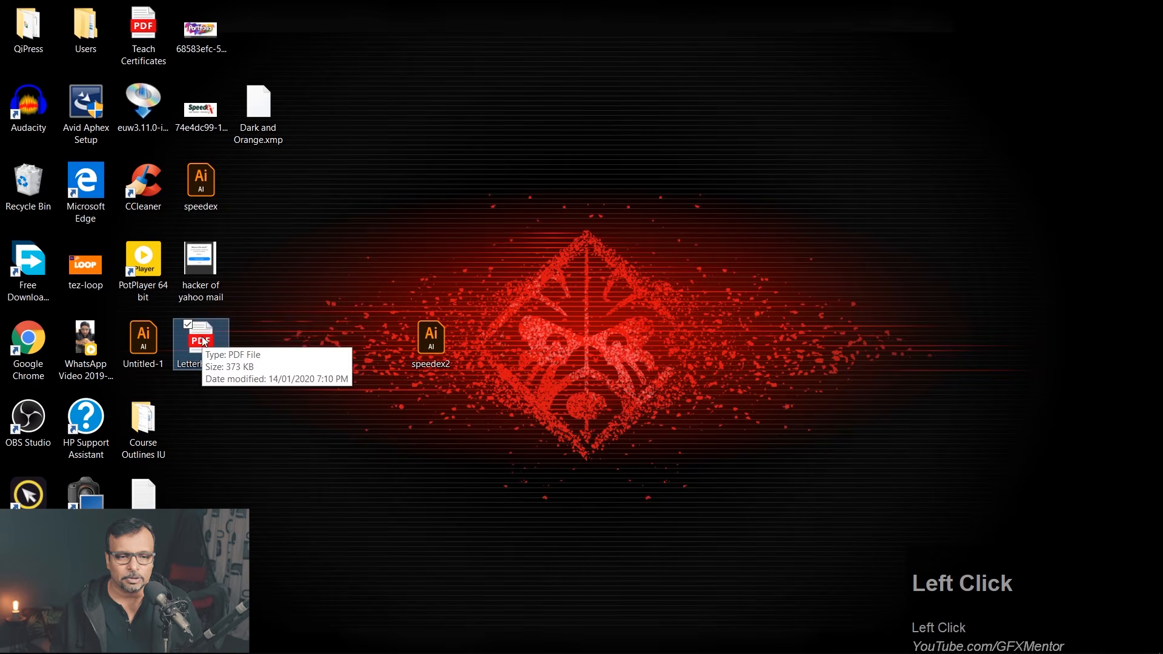
double_click(204, 341)
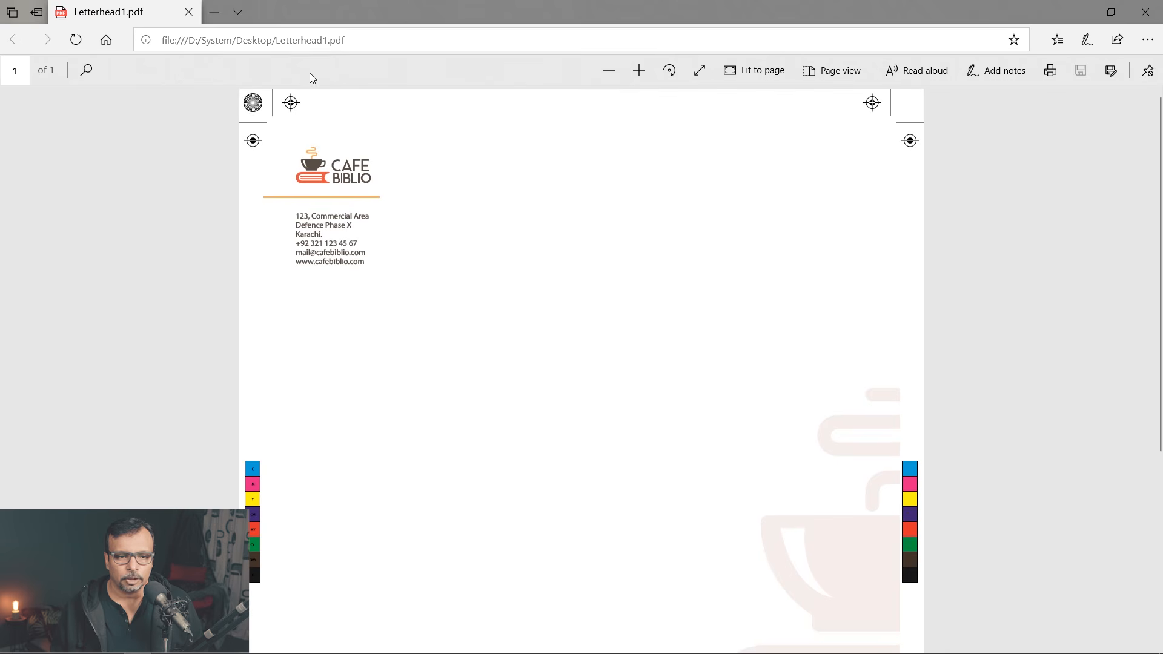
Examine the trim marks, registration marks, color bars and bleeding artwork across the Letterhead1 PDF page
ctrl+scroll(229, 106, up, 3)
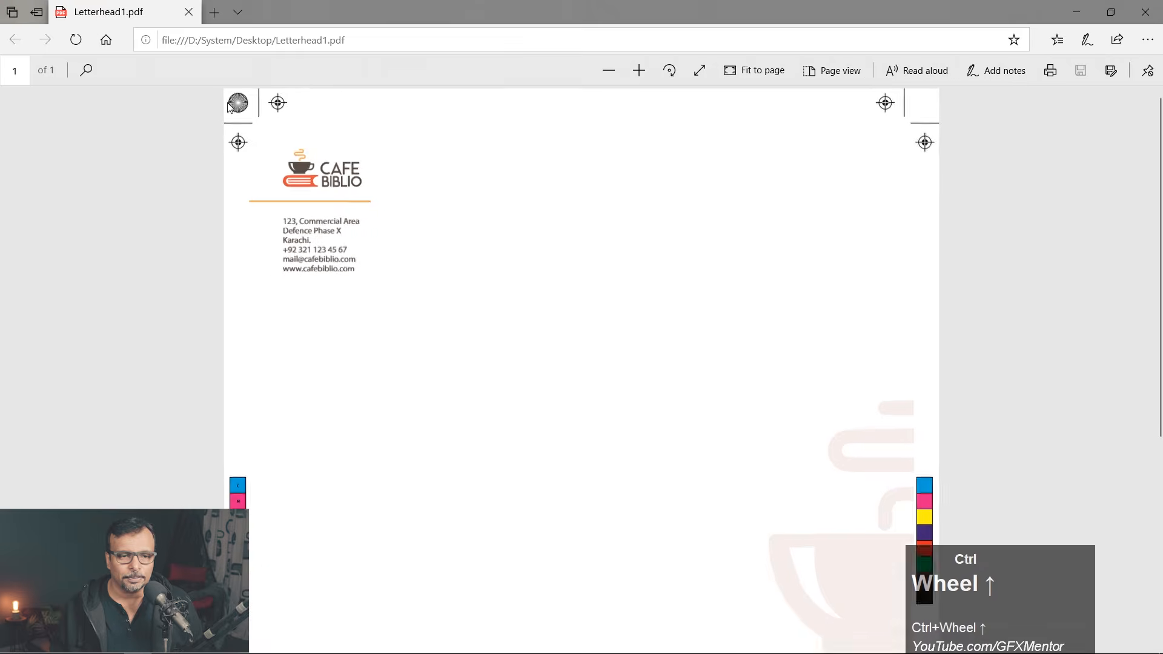
key(space)
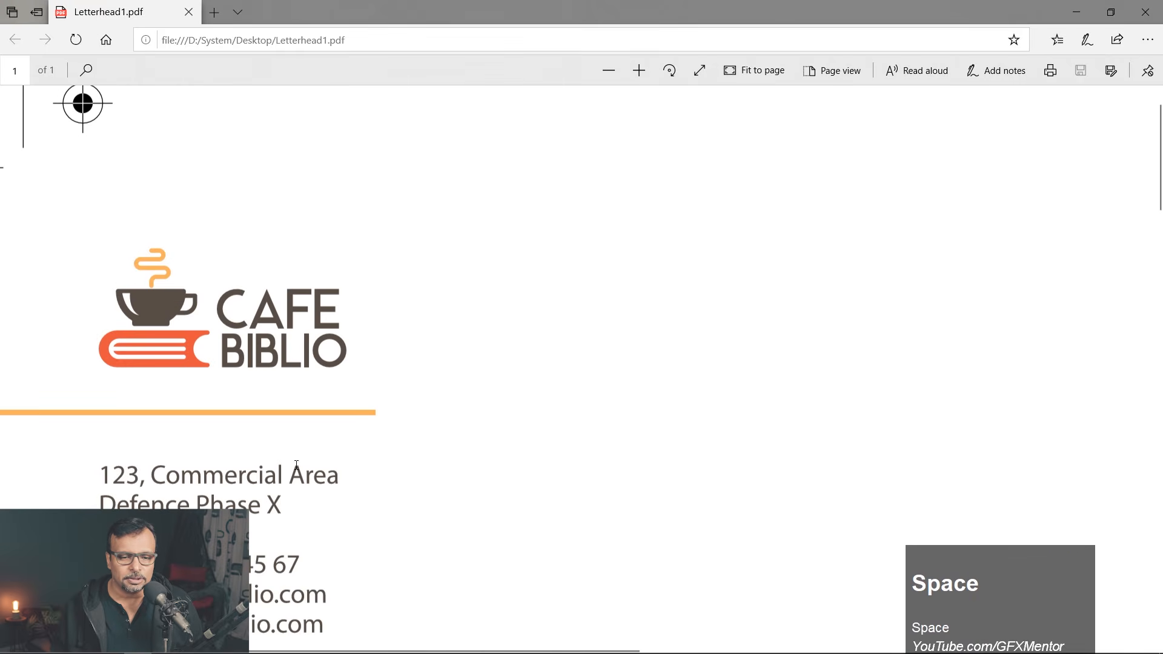
scroll(113, 363, up, 1)
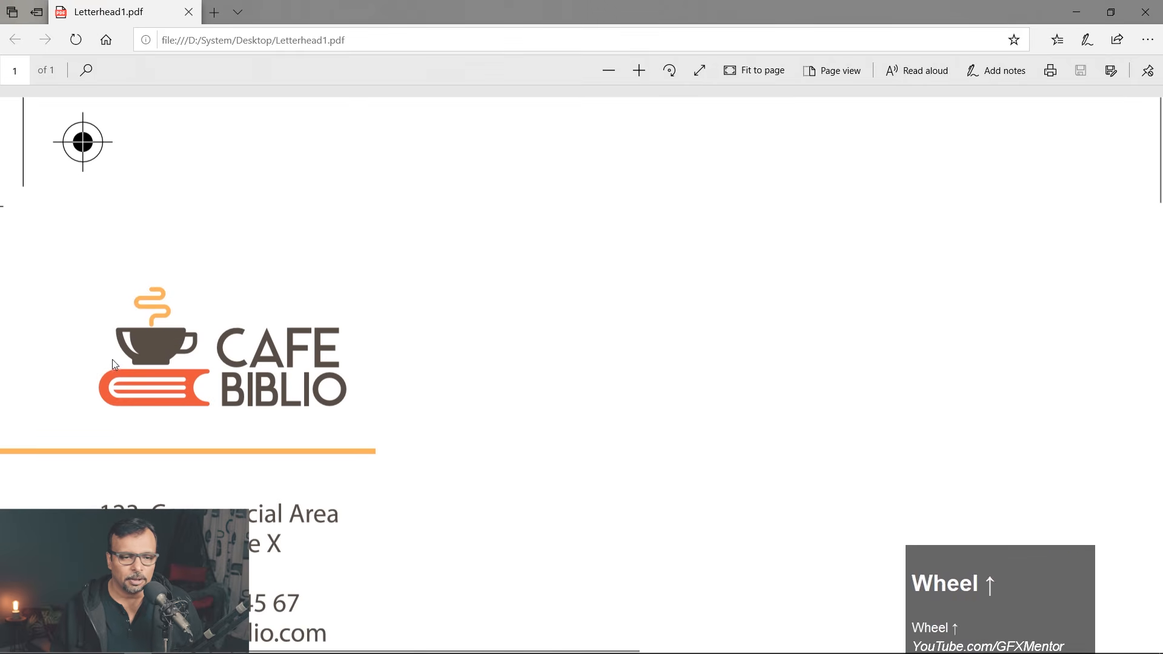
key(space)
scroll(159, 308, up, 6)
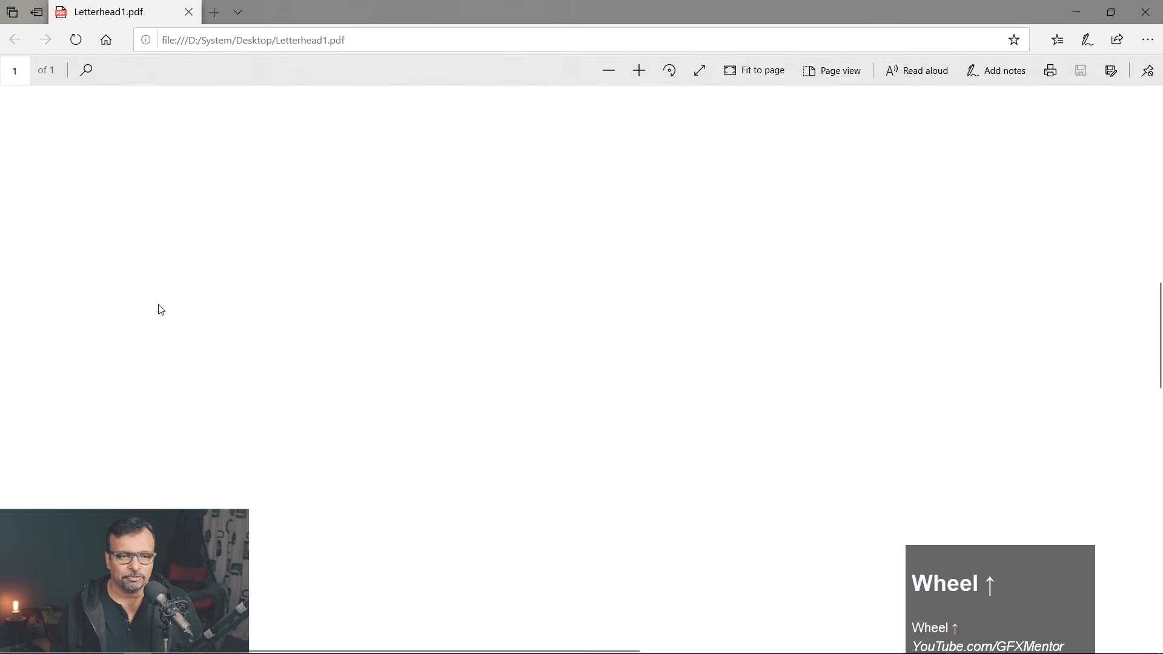
scroll(160, 267, down, 2)
scroll(160, 266, down, 3)
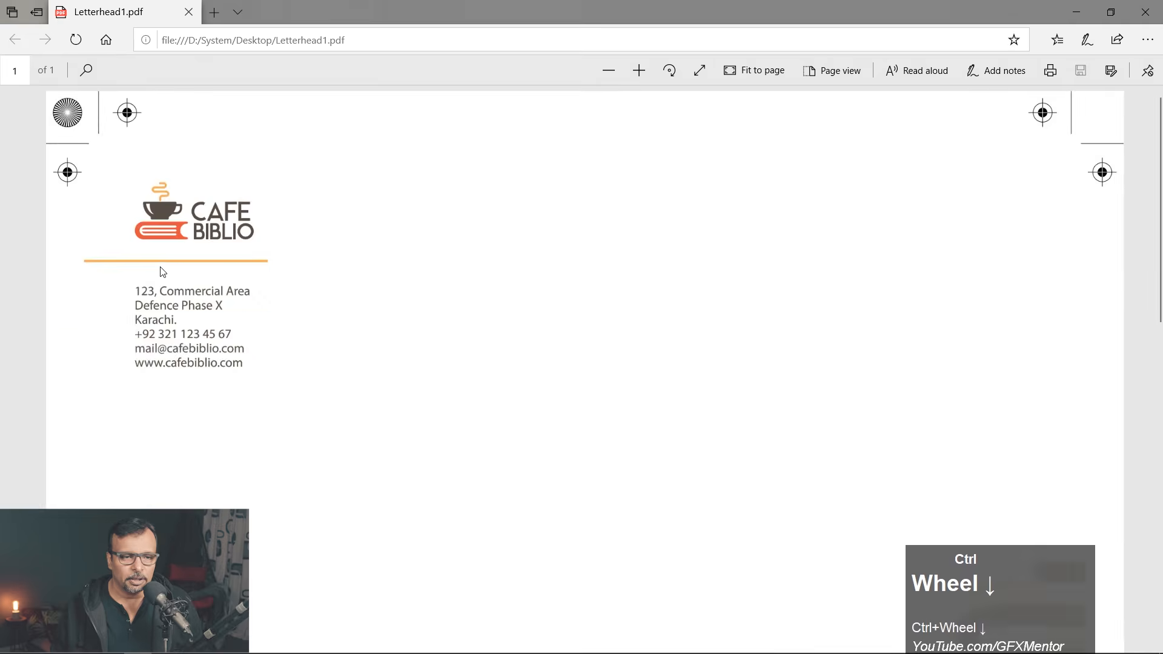
scroll(269, 105, up, 1)
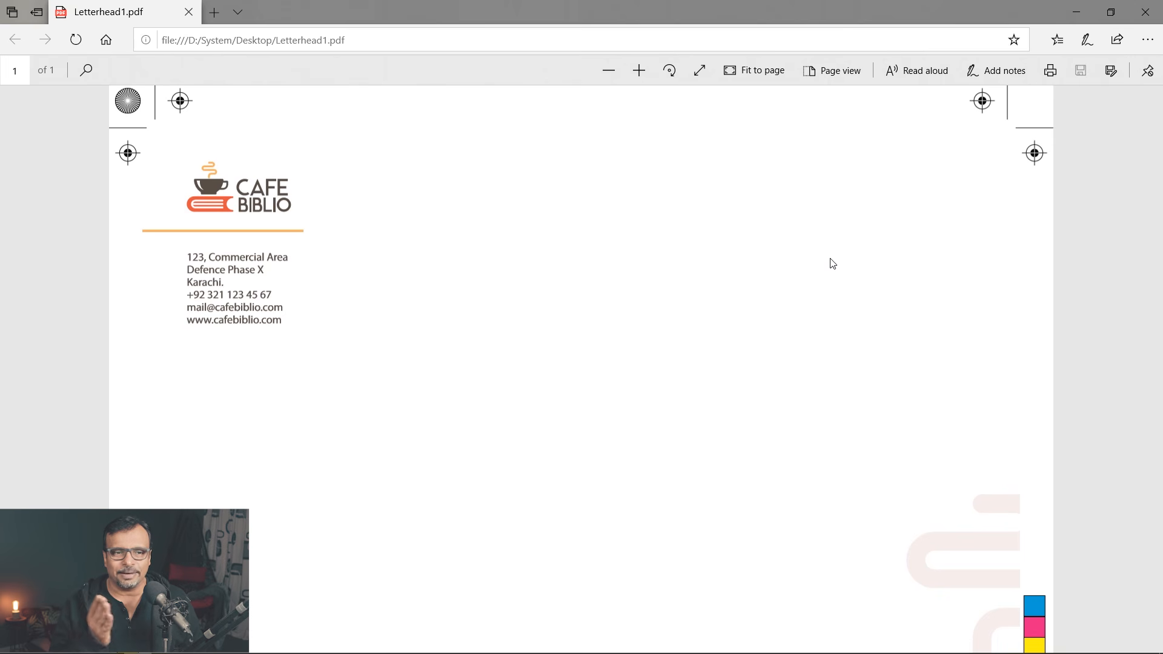
scroll(815, 333, down, 8)
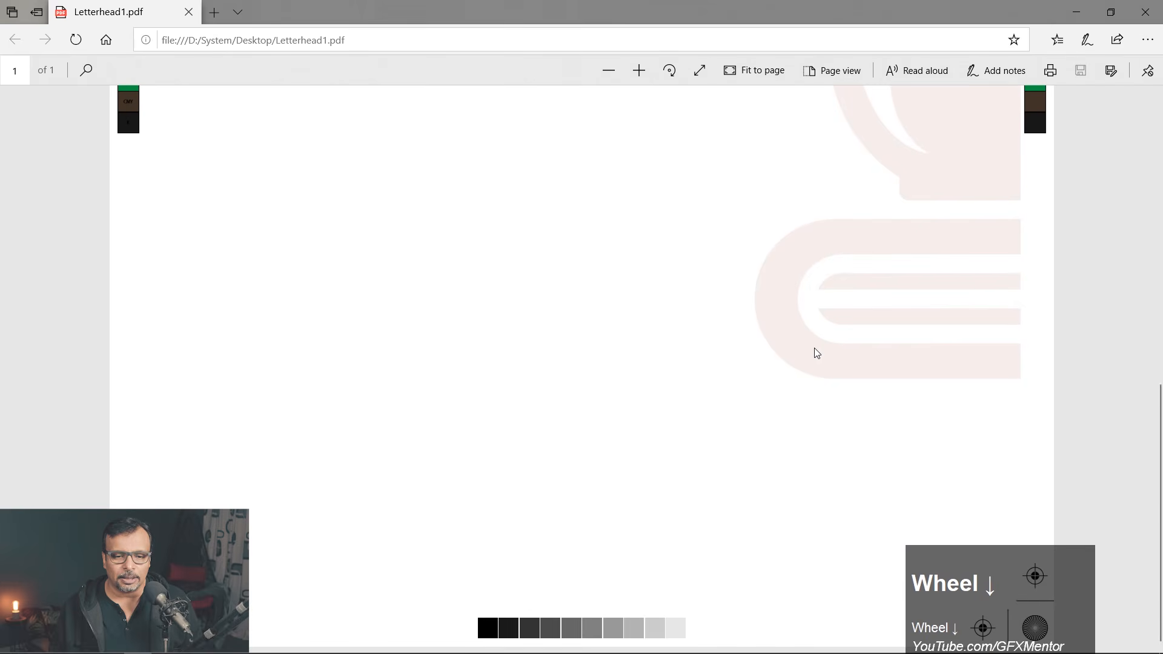
scroll(814, 349, up, 8)
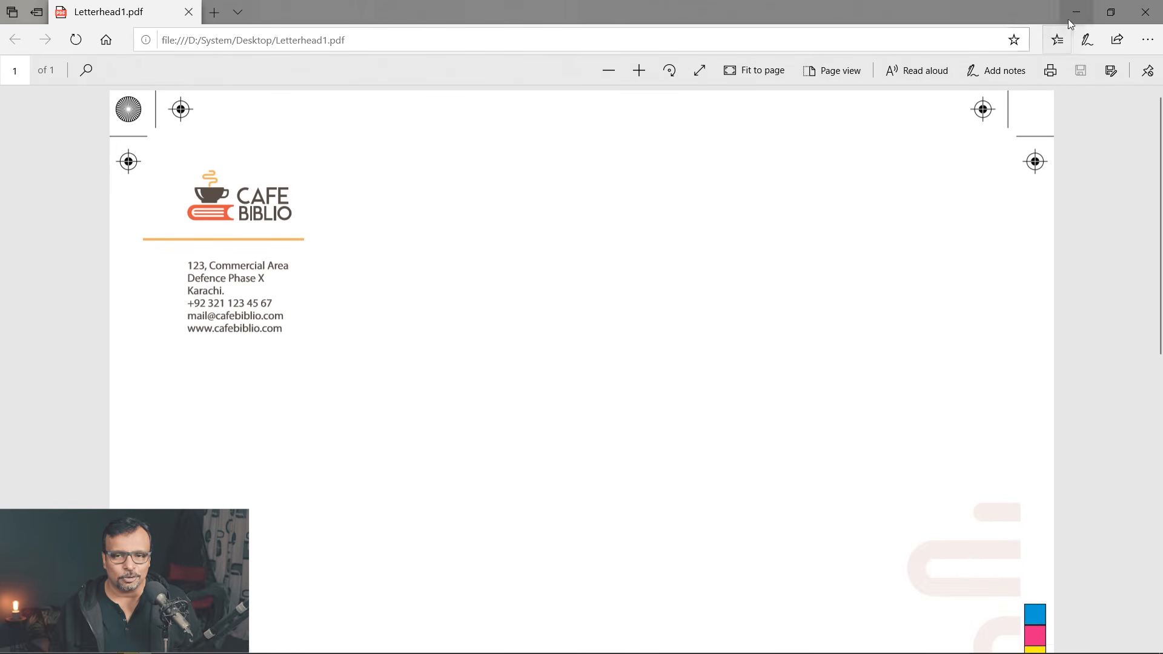
Switch back to Illustrator and set up saving the document as a new file named Letterhead2 on the Desktop
click(390, 644)
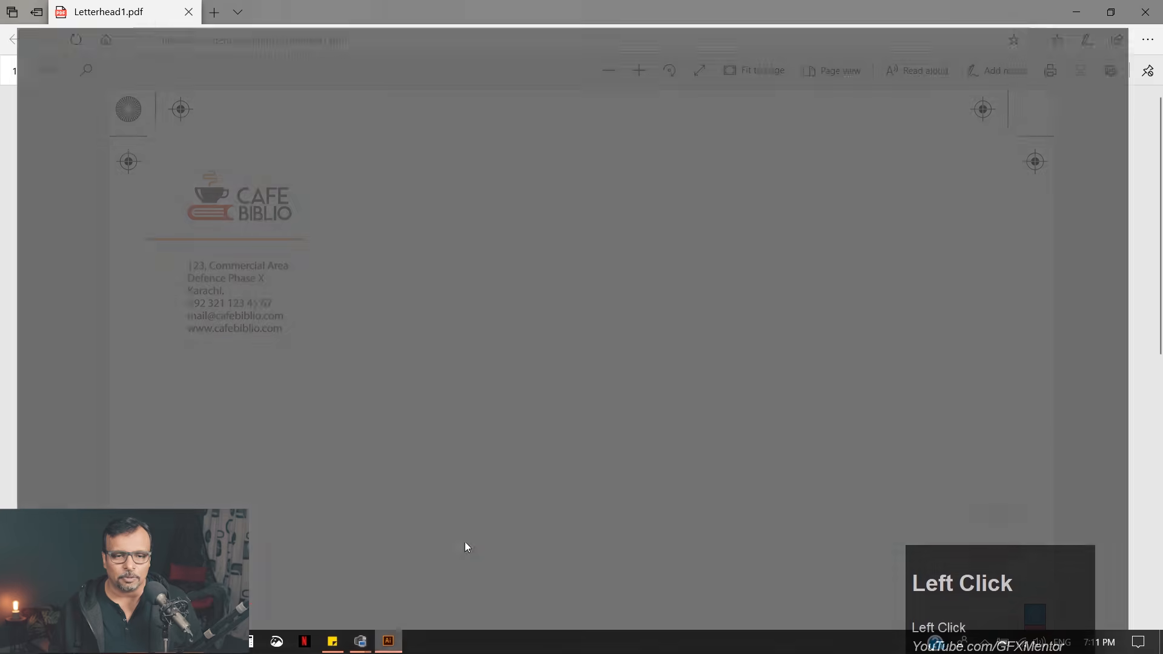
drag(663, 403, 473, 416)
click(457, 293)
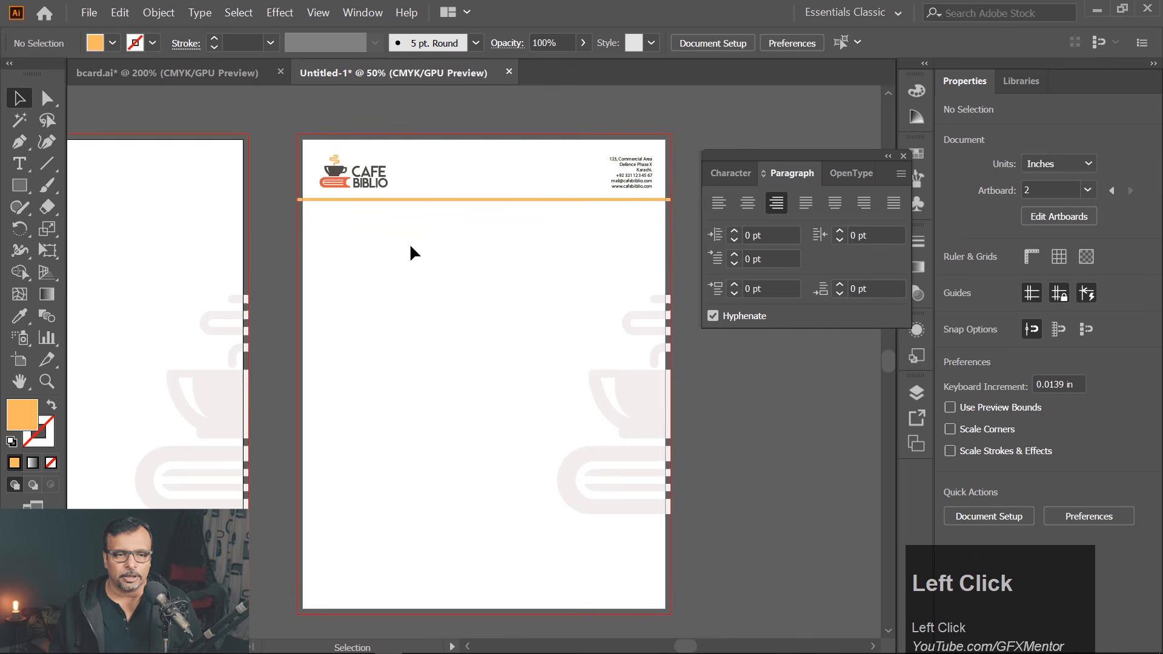
click(89, 15)
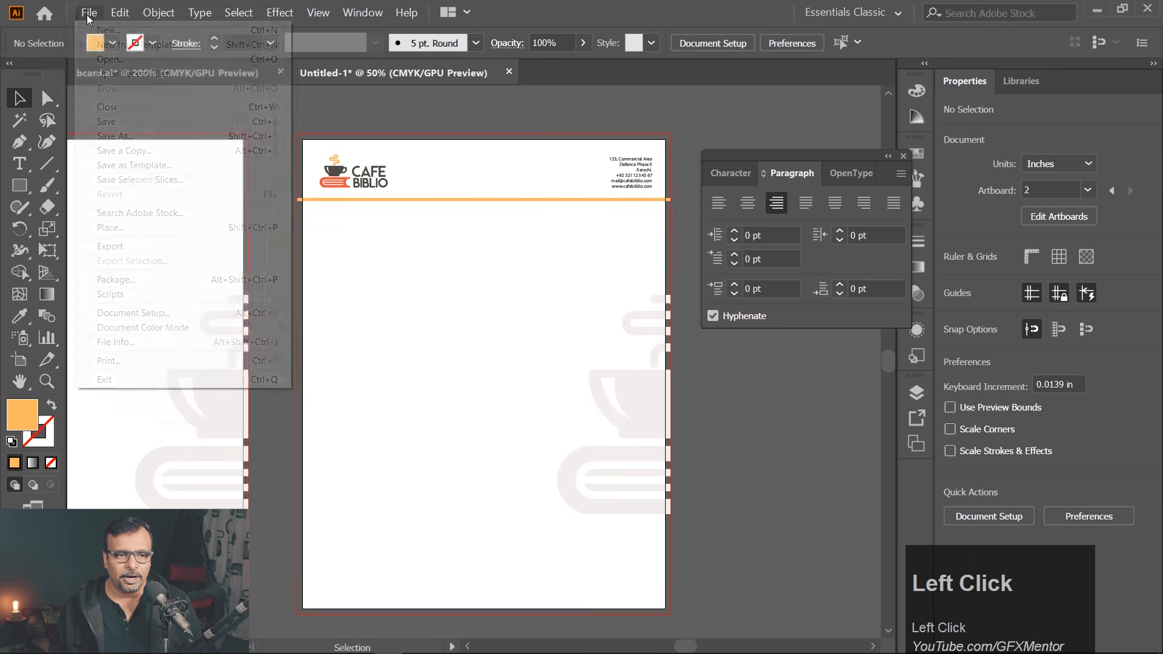
click(112, 135)
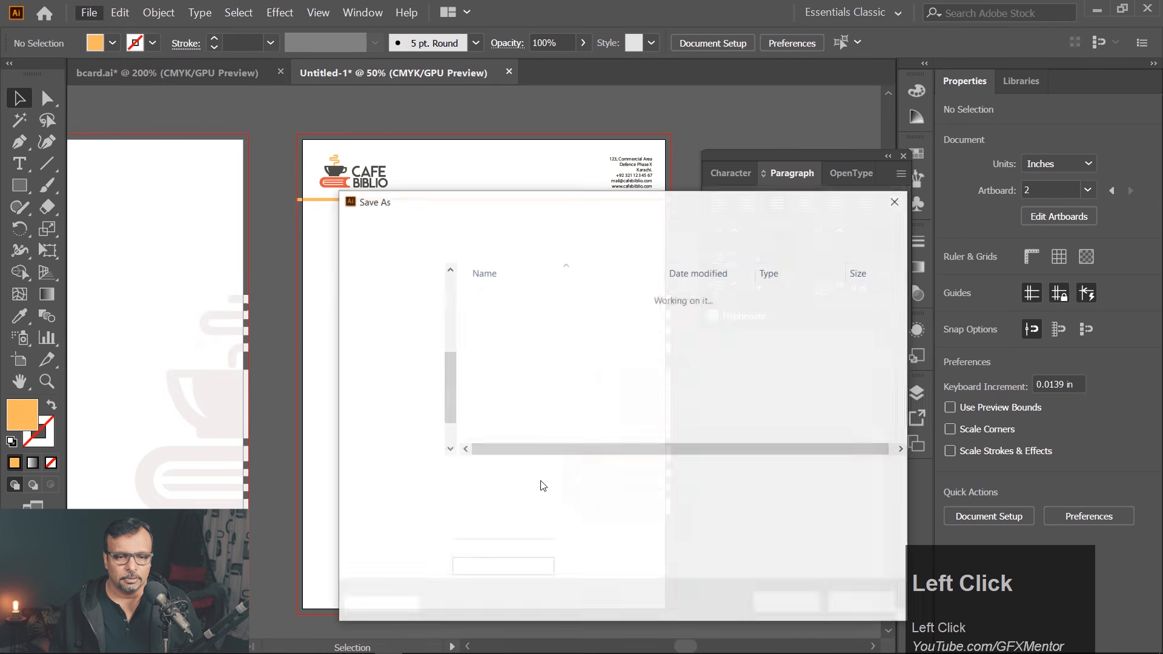
text(L)
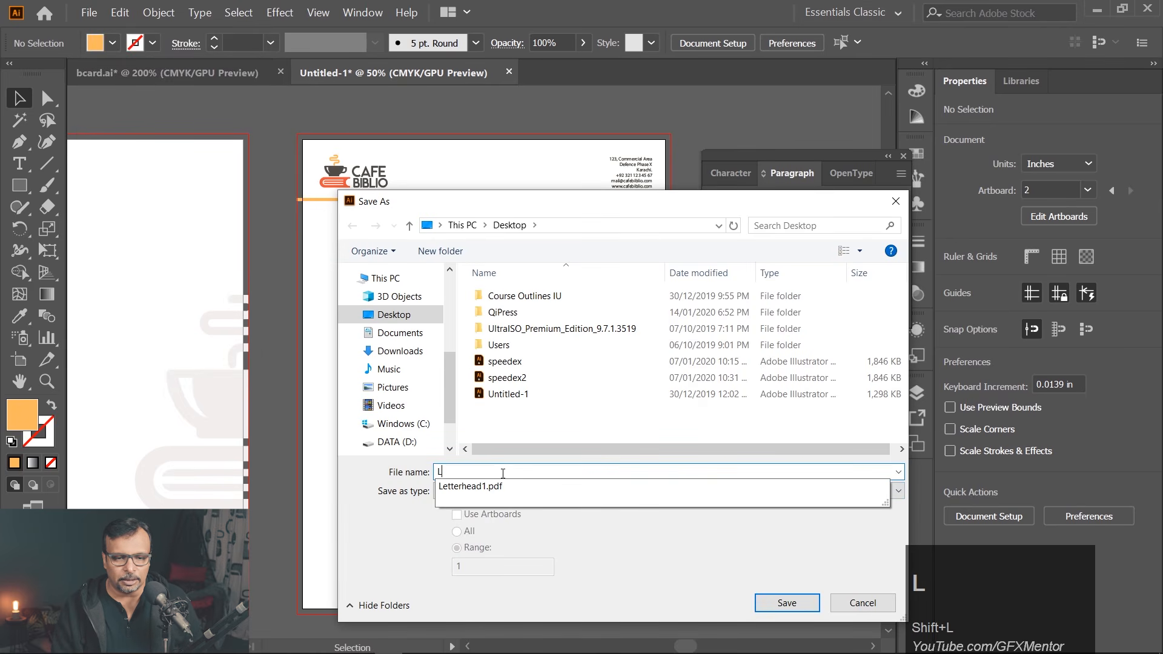
text(ett)
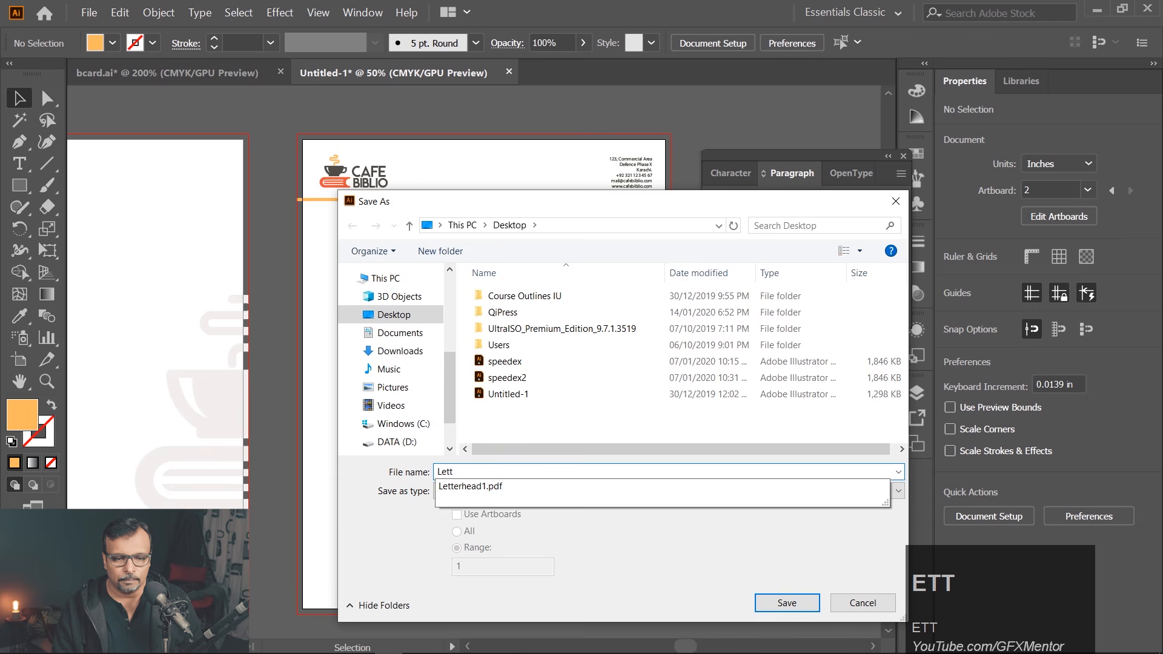
key(BackSpace)
text(er)
key(BackSpace)
key(BackSpace)
text(terhead2)
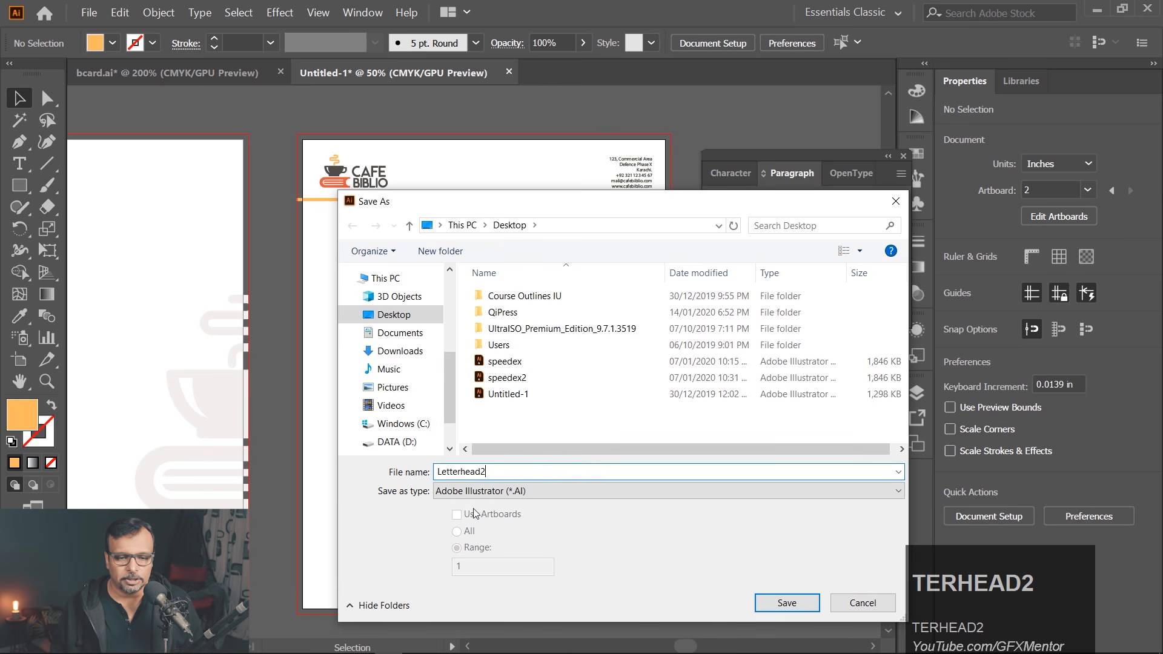
Choose Adobe PDF as the file type, limit it to artboard range 2 and proceed to the PDF options
click(476, 492)
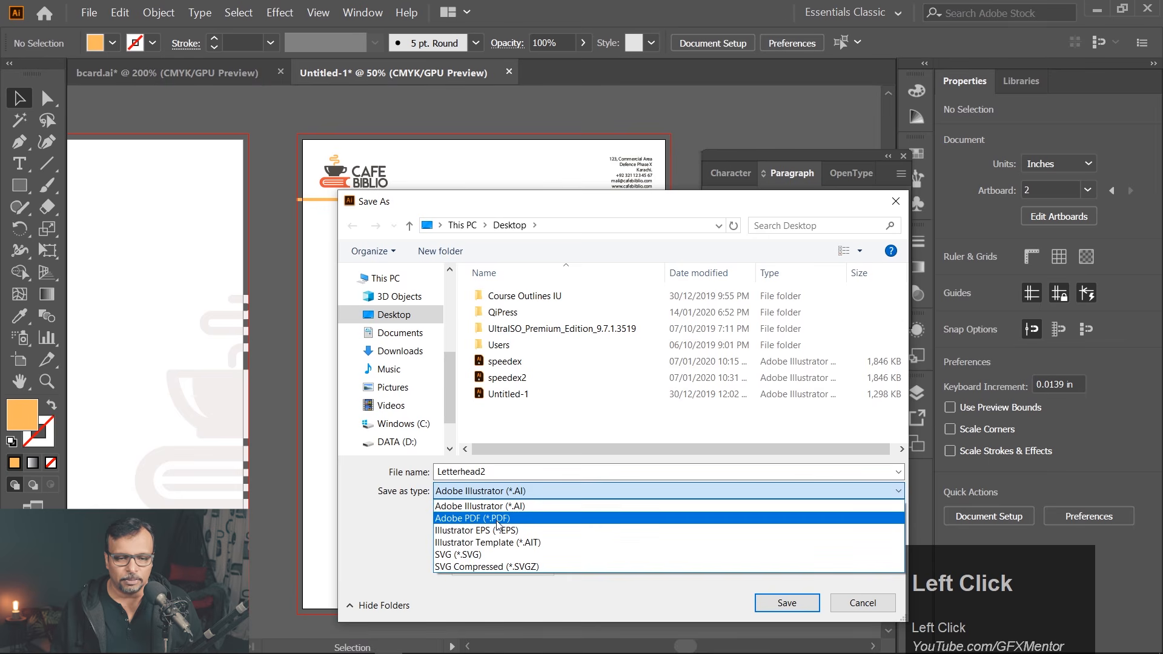
click(496, 518)
click(456, 516)
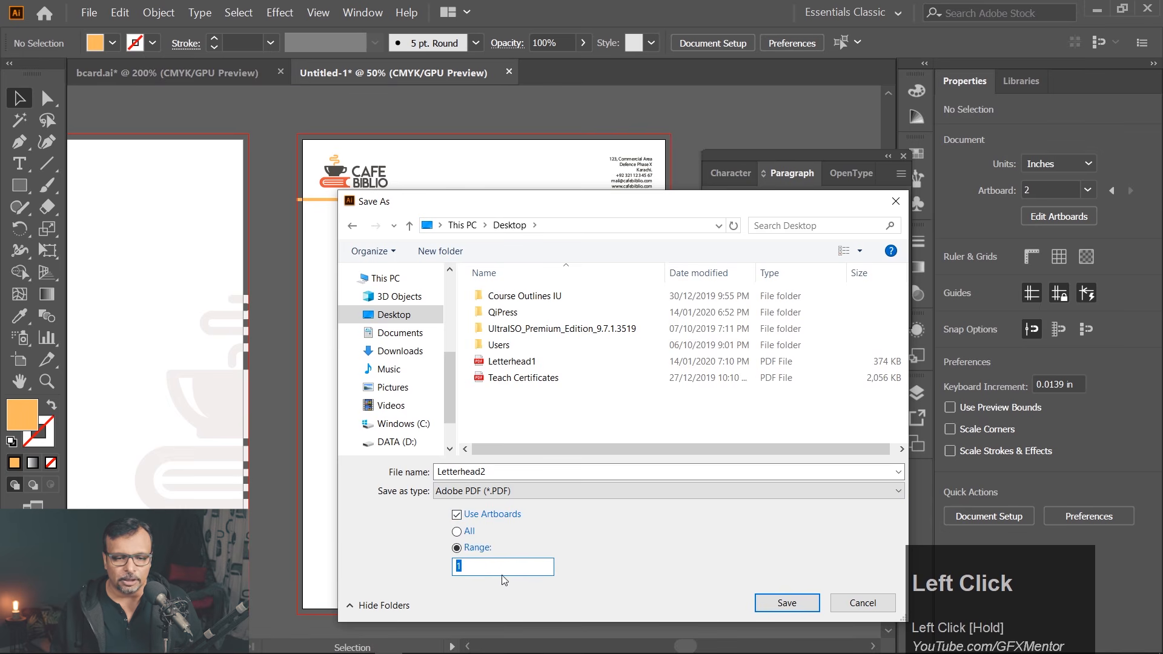
text(2)
click(795, 607)
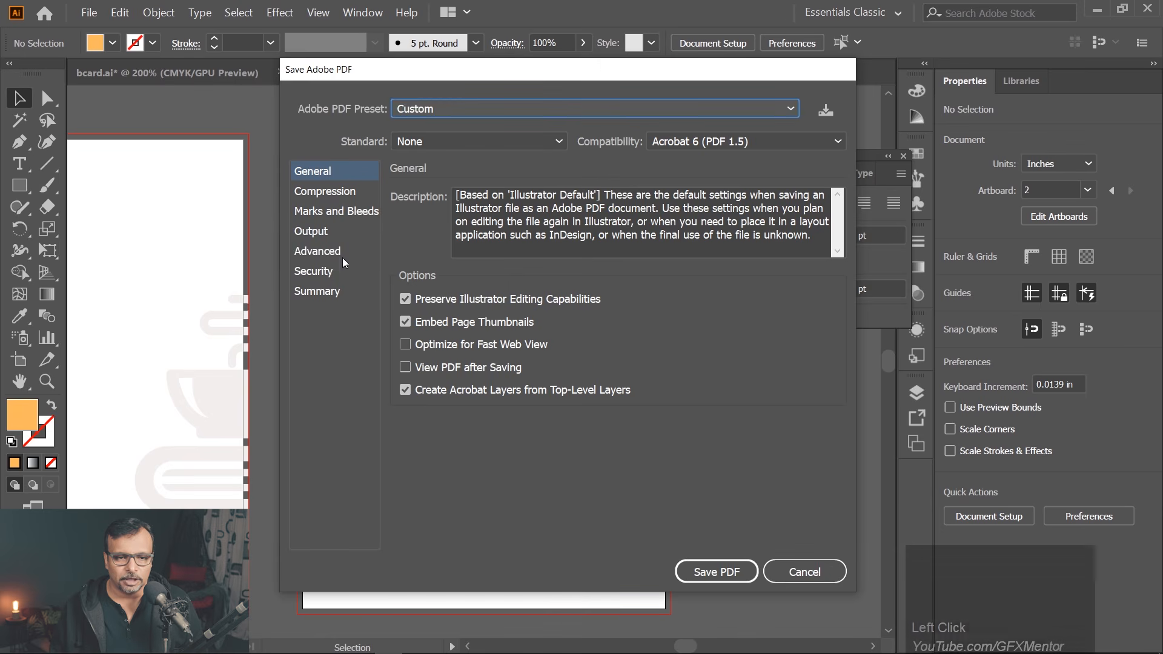
Turn off color bars and registration marks so only trim marks are included, and save the Letterhead2 PDF
click(330, 212)
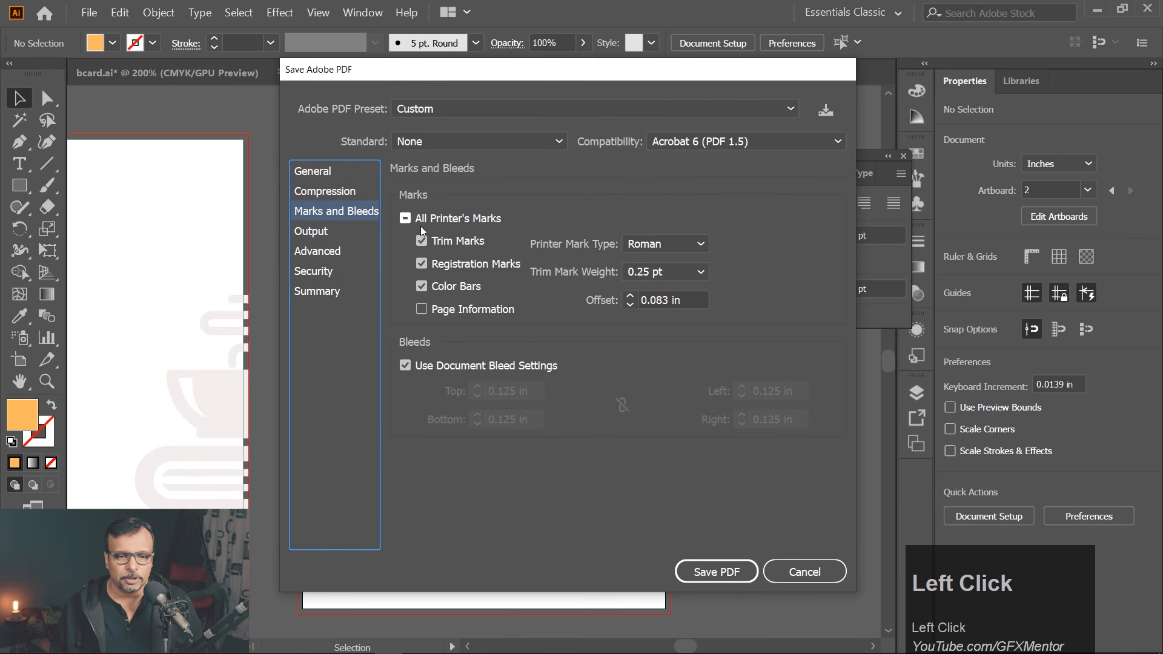
click(422, 288)
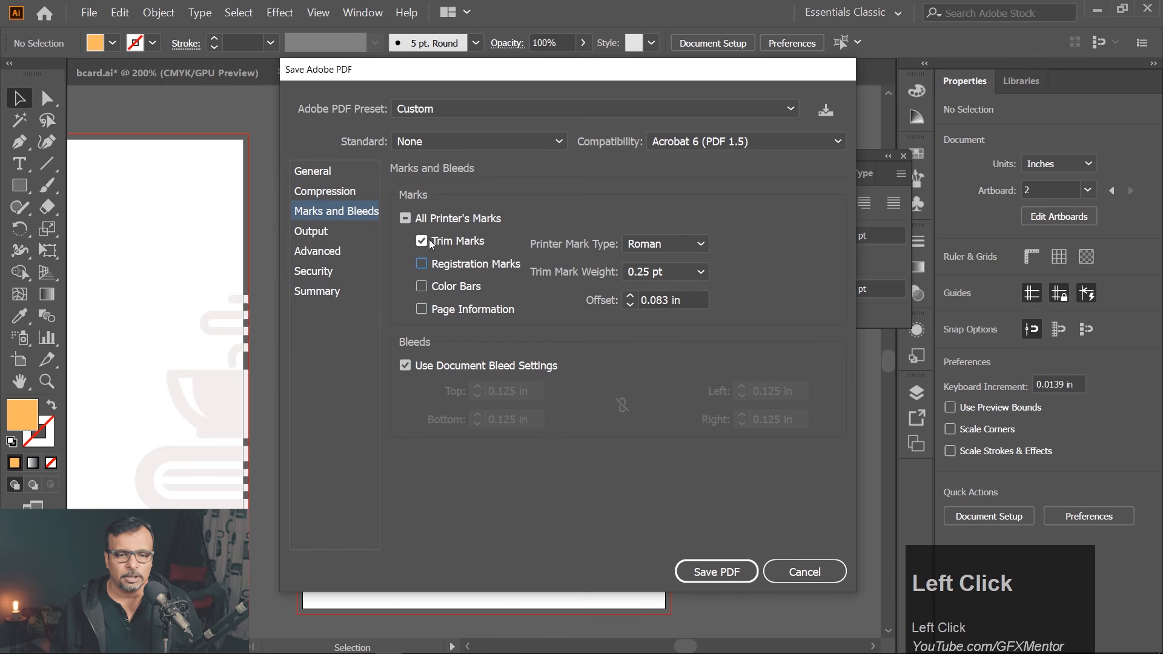
click(715, 570)
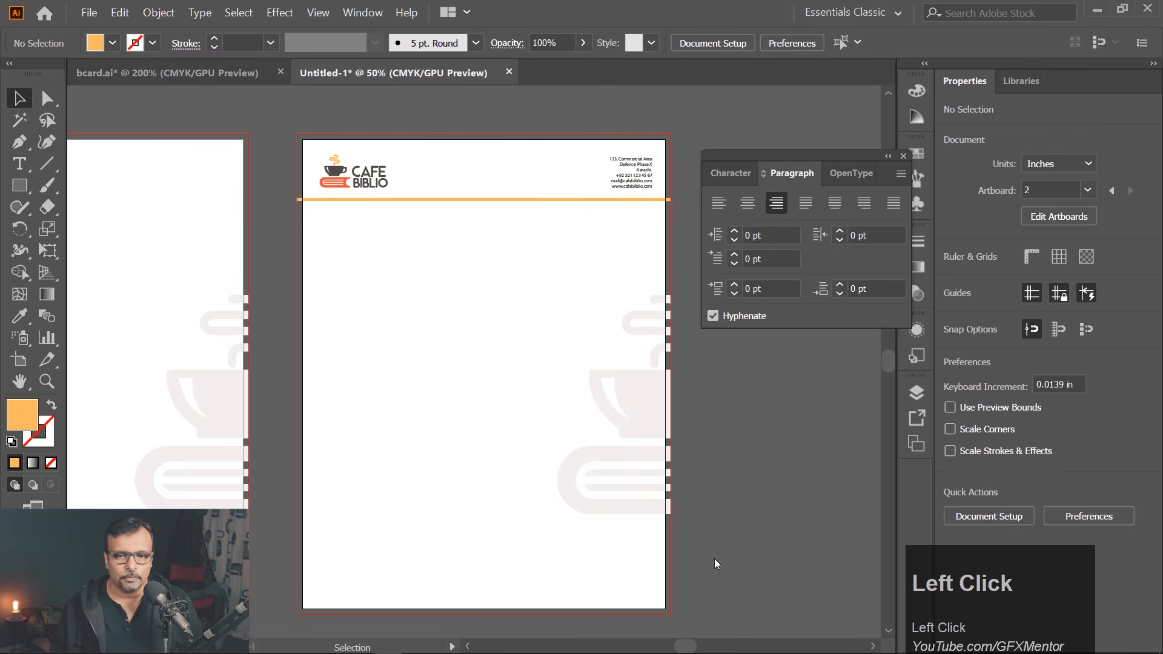
Open the Letterhead2 PDF from the desktop and check its trim marks and bleeding artwork
click(1095, 11)
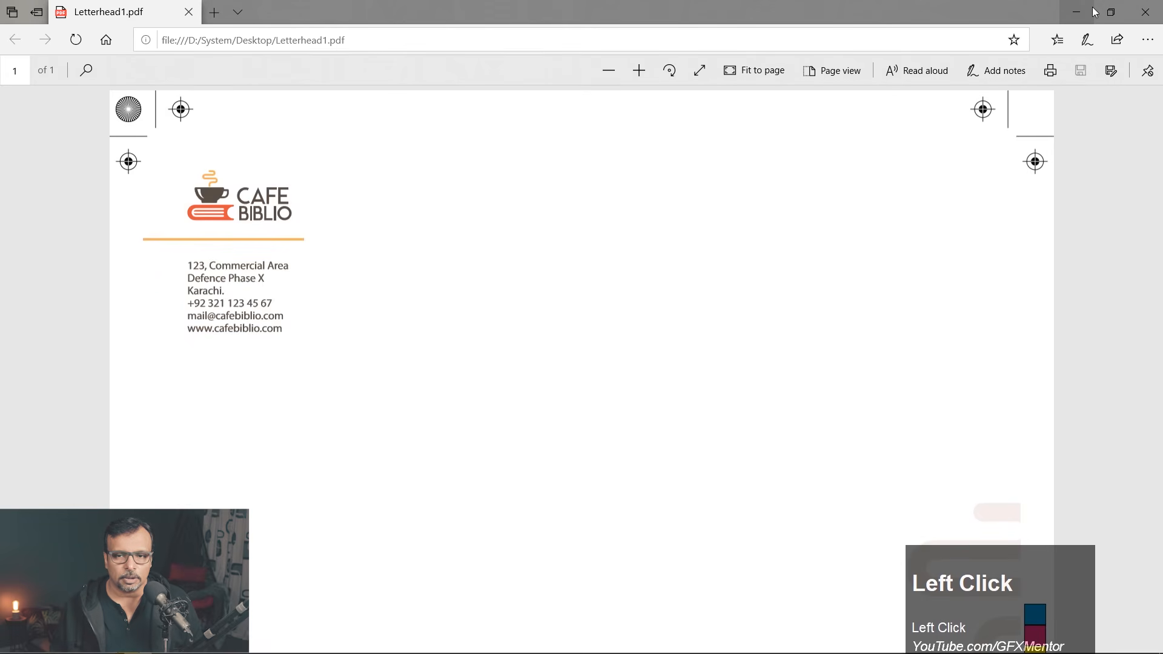
click(1083, 11)
double_click(201, 421)
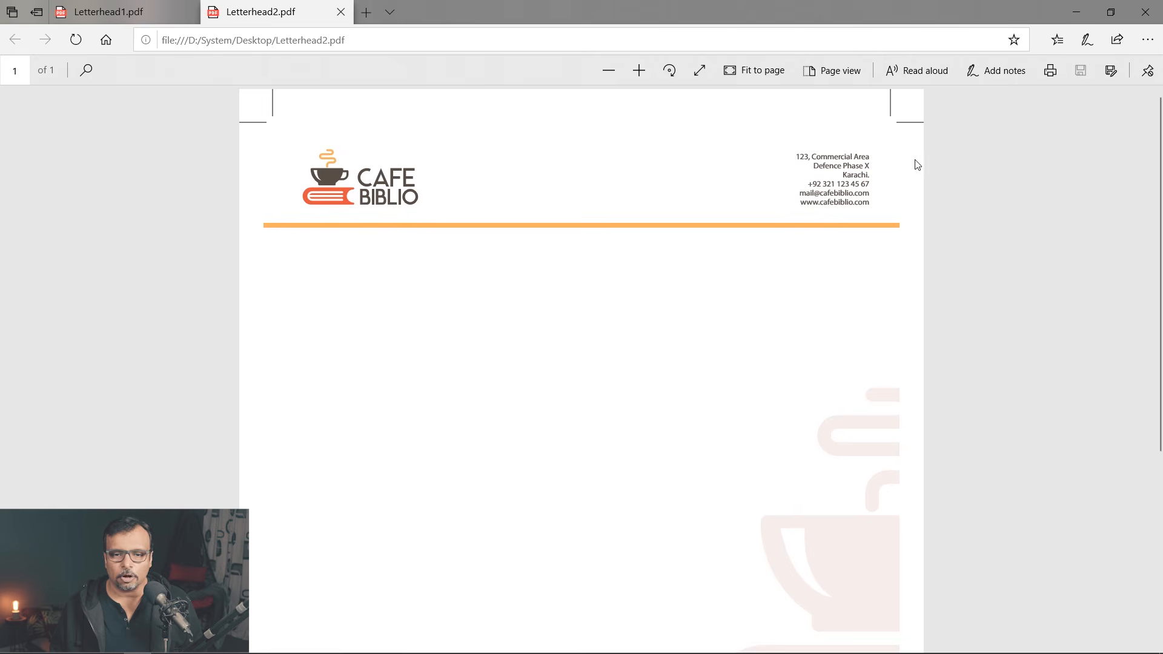
scroll(835, 296, down, 3)
scroll(834, 301, up, 3)
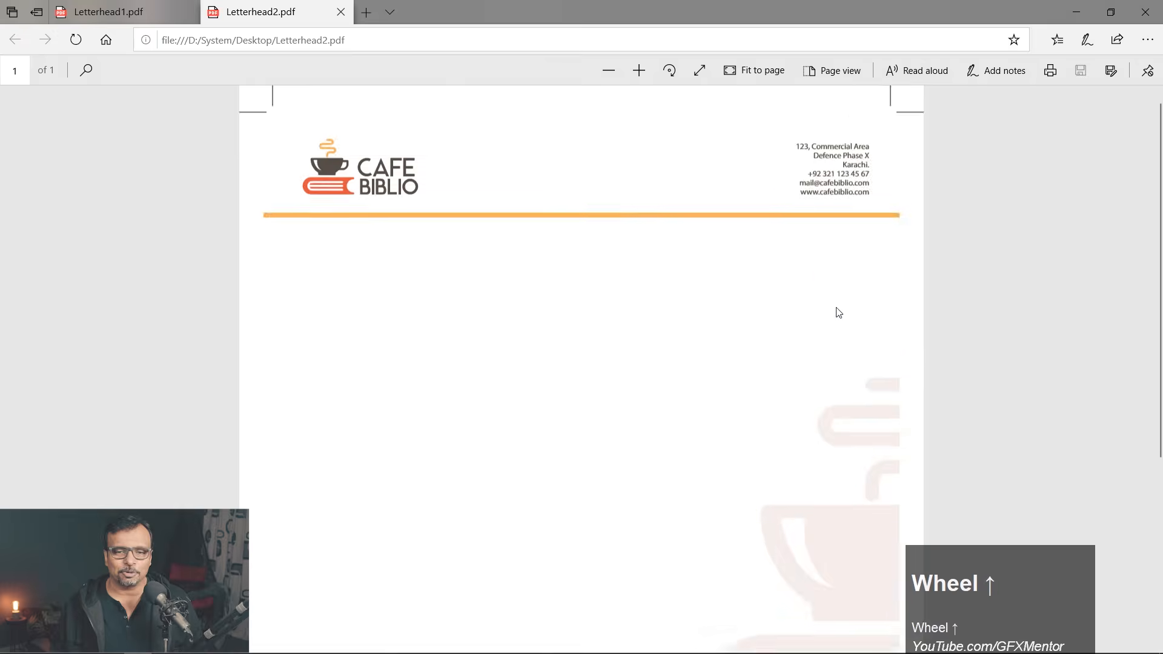